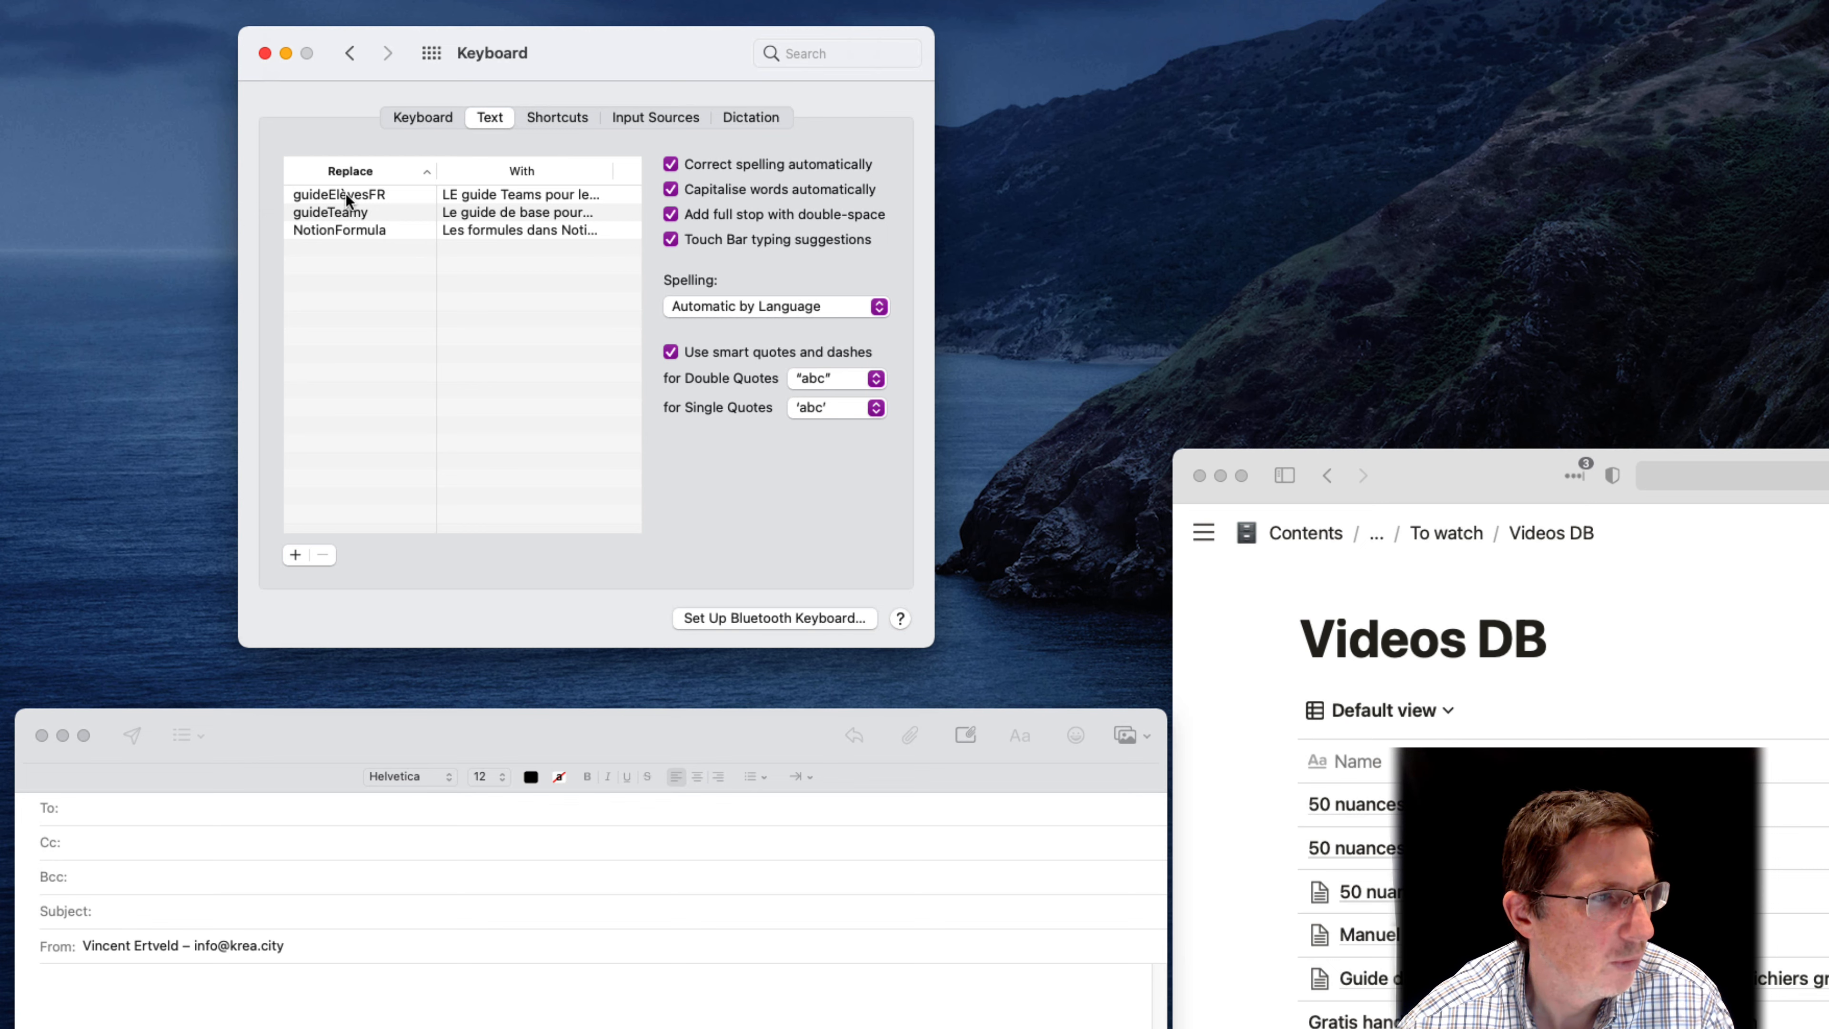
# Open the text replacement list in the Keyboard section of System Preferences and select the NotionFormula entry
pyautogui.click(348, 211)
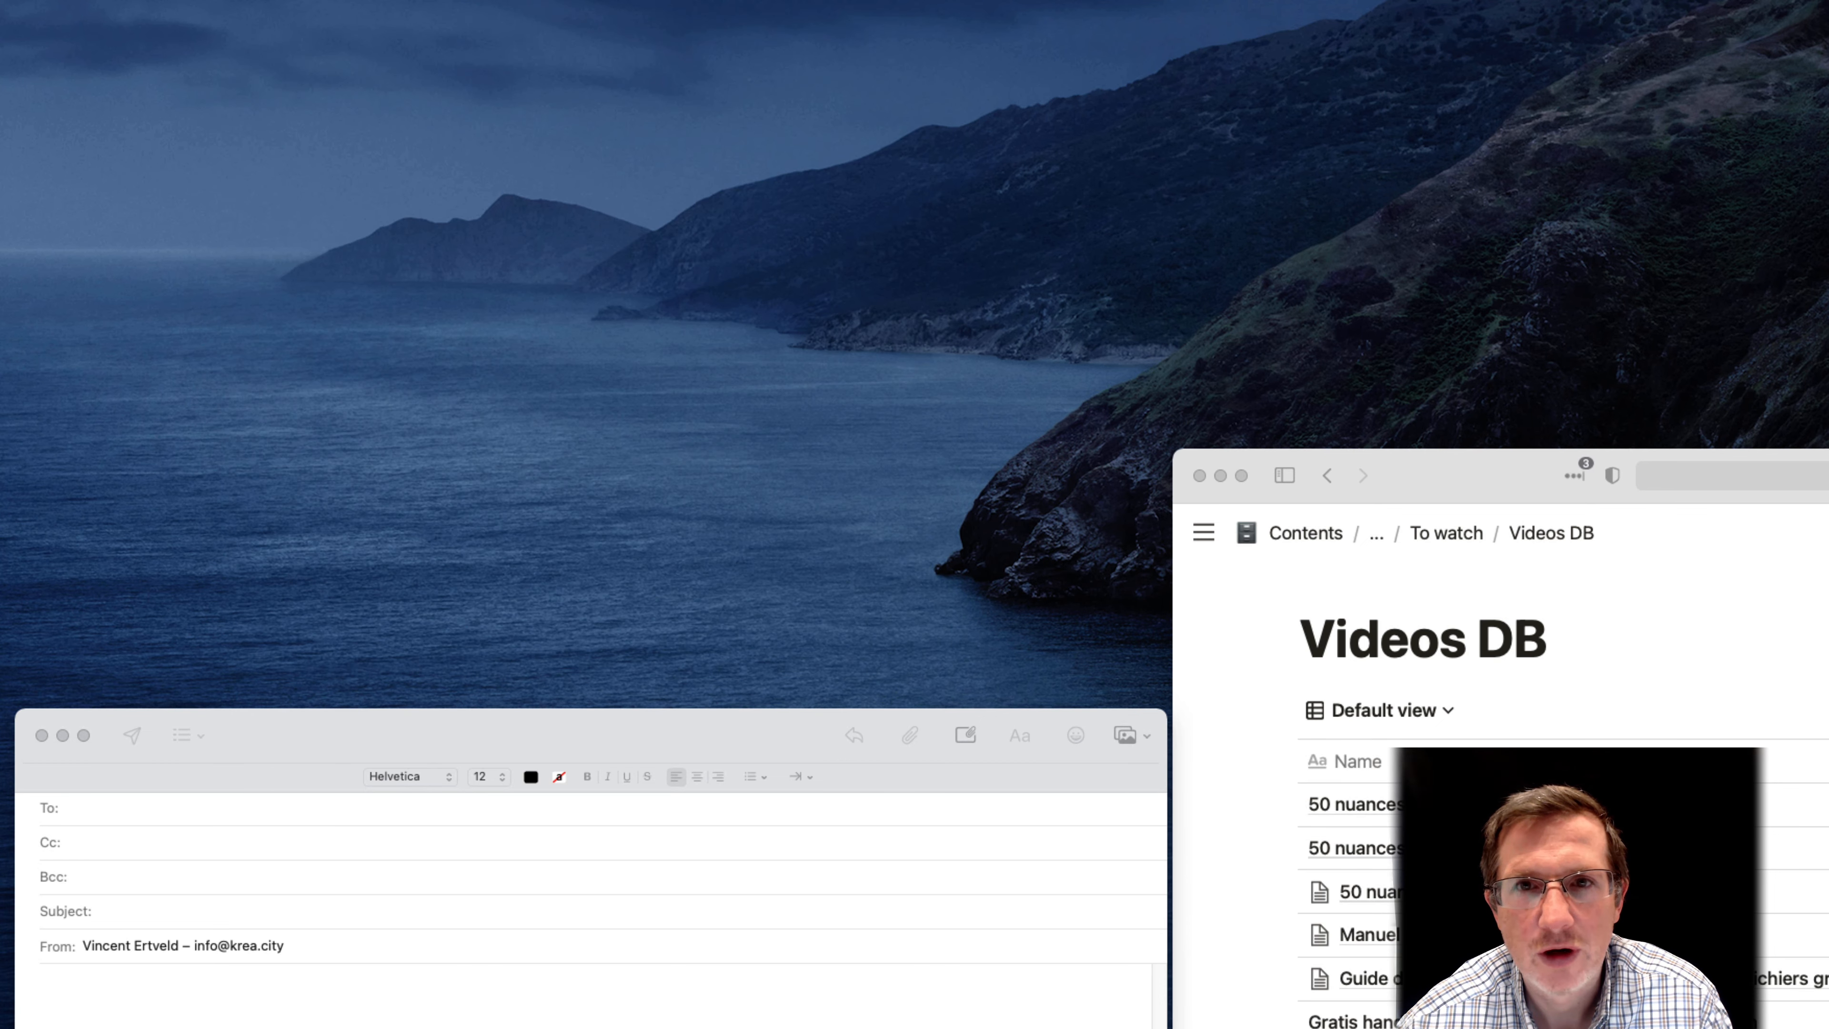
pyautogui.click(17, 0)
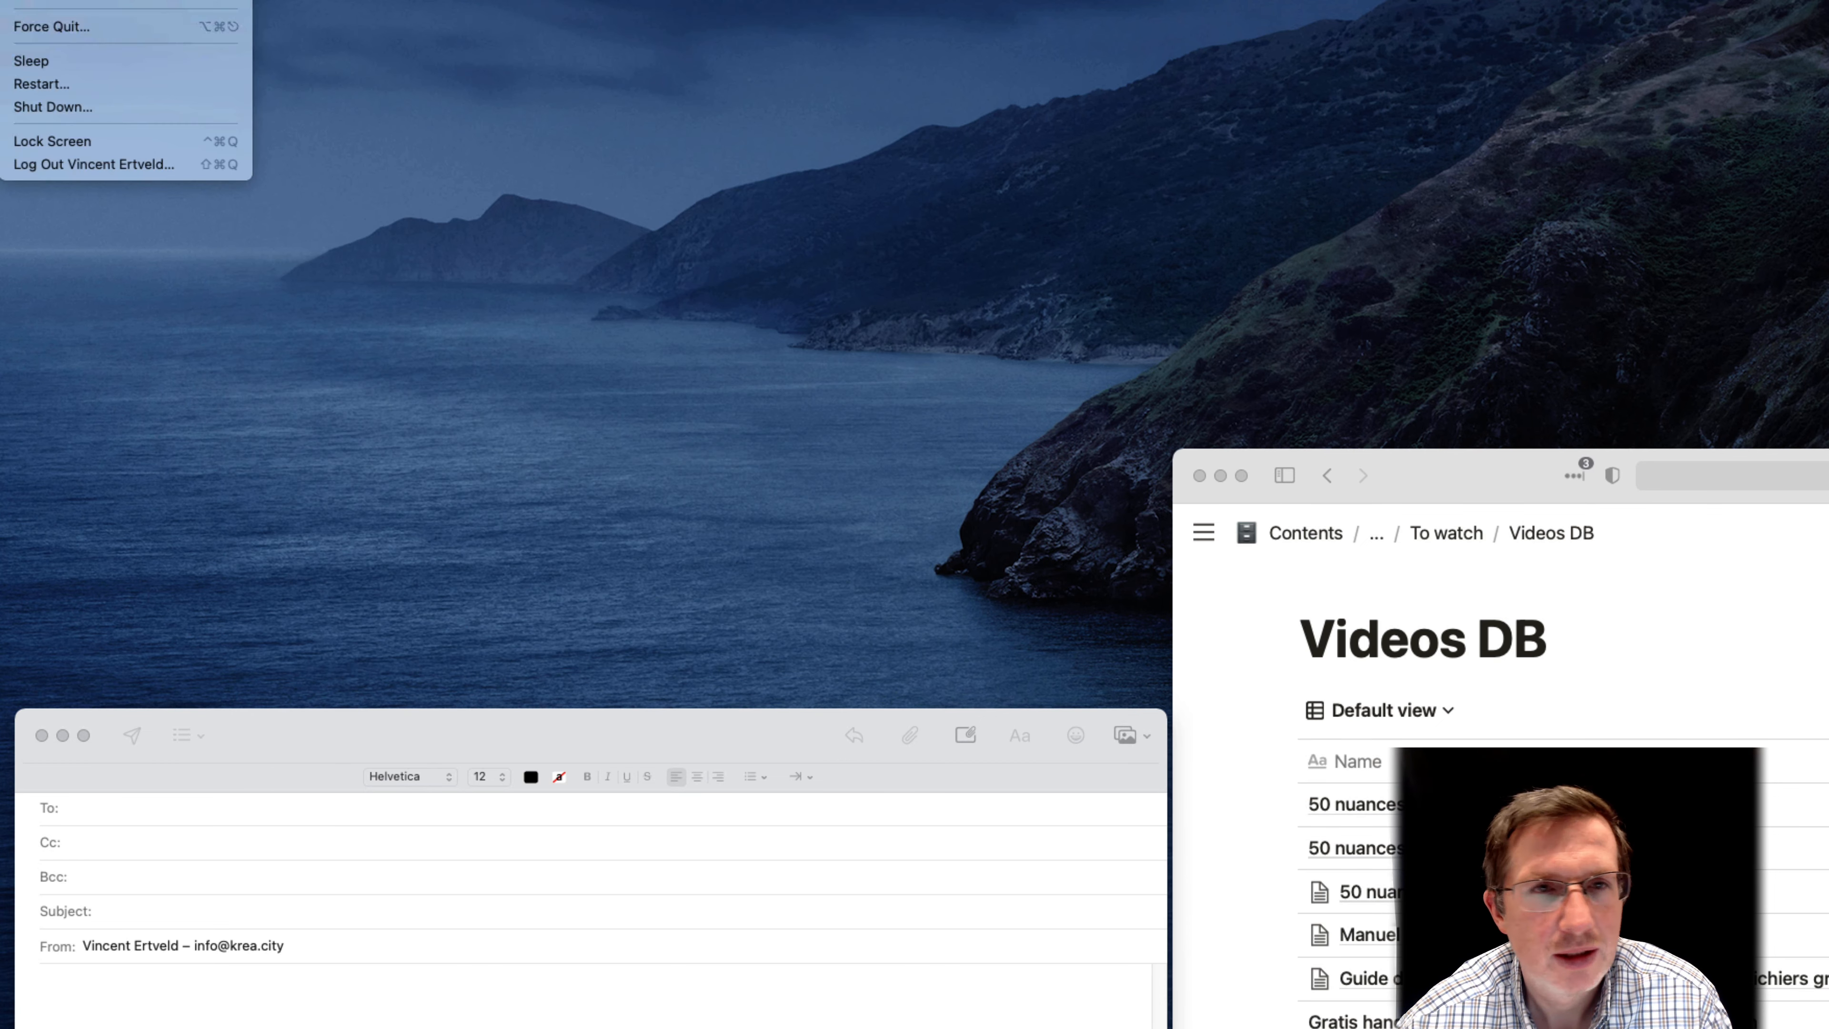
pyautogui.click(65, 0)
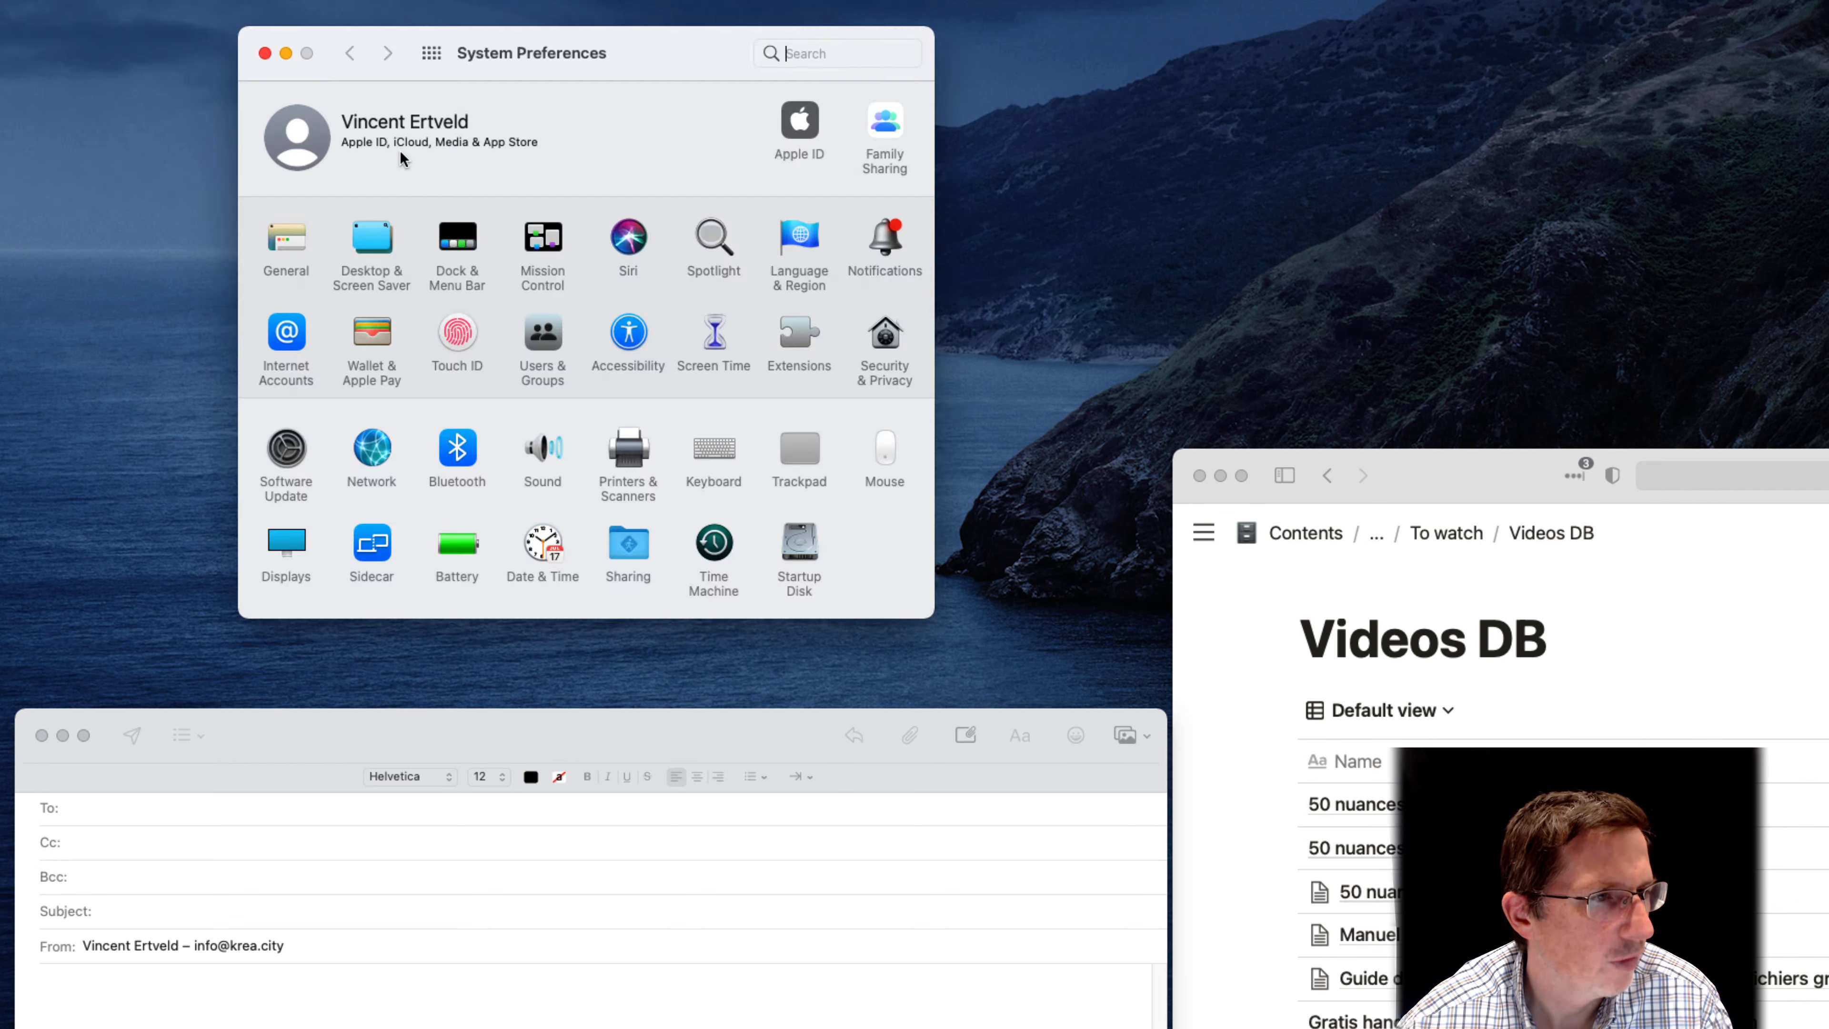
pyautogui.click(711, 448)
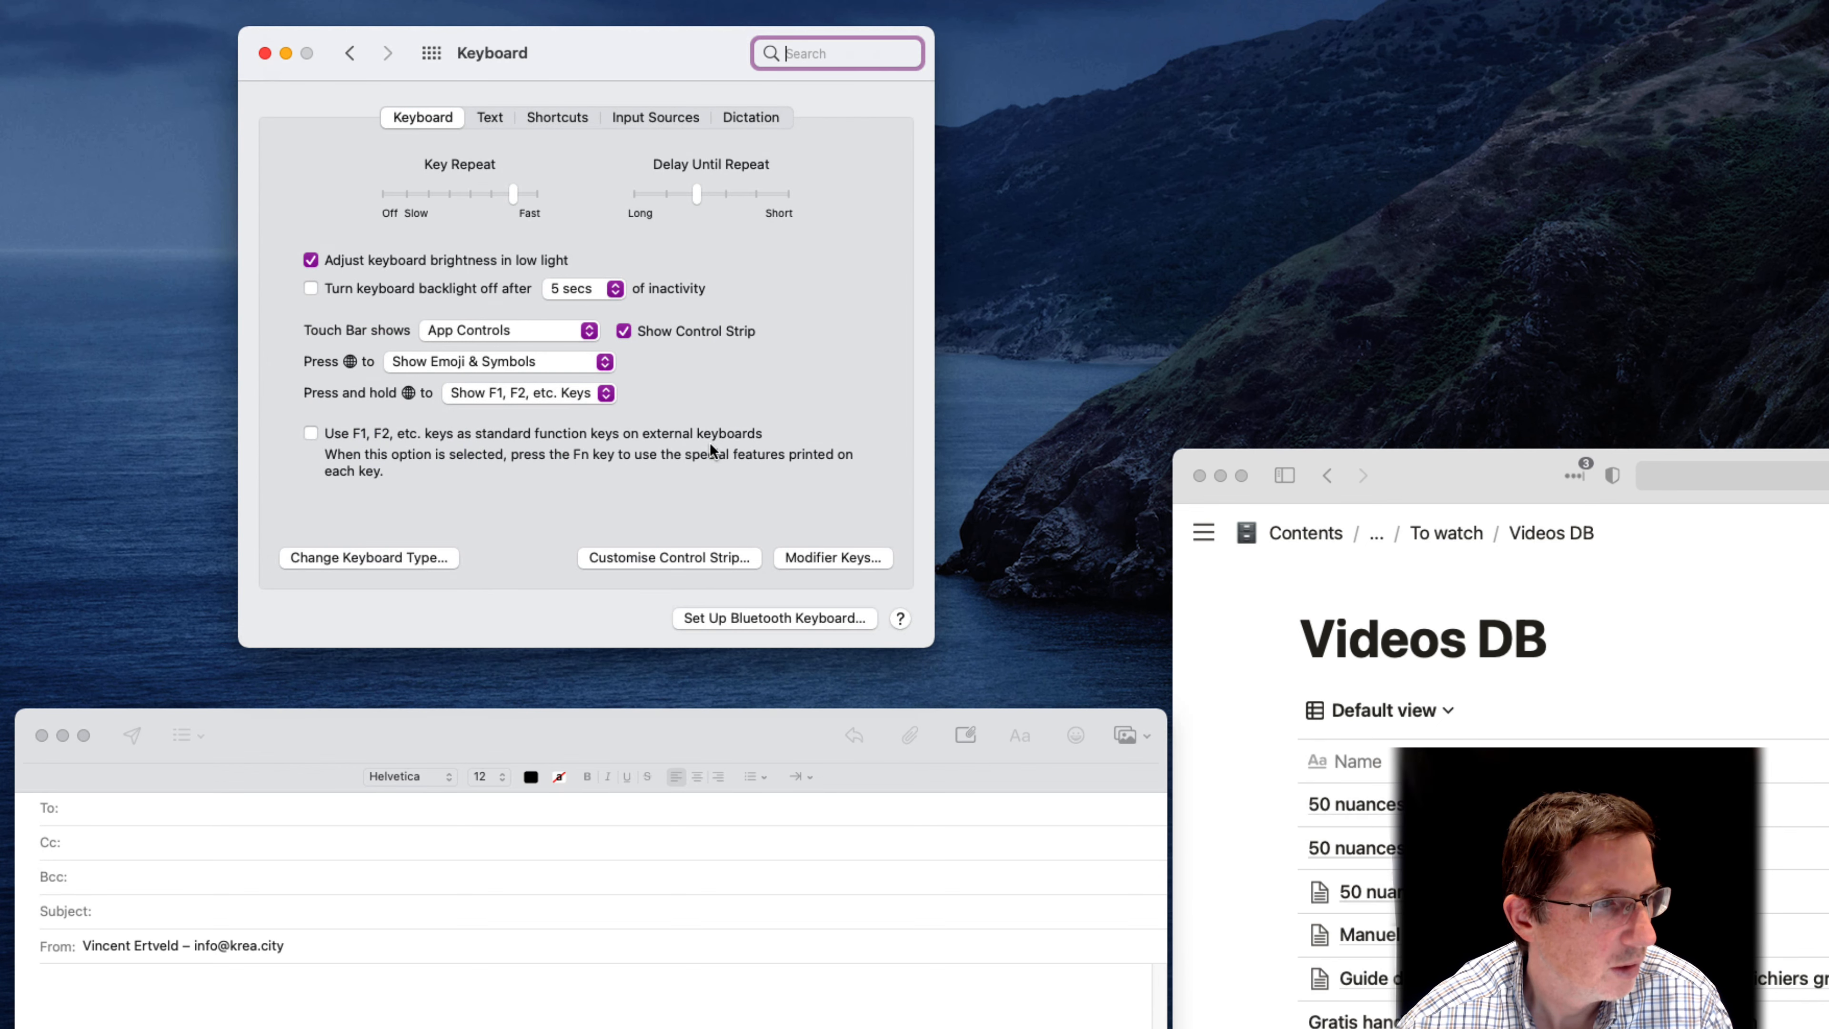
pyautogui.click(495, 117)
pyautogui.click(344, 209)
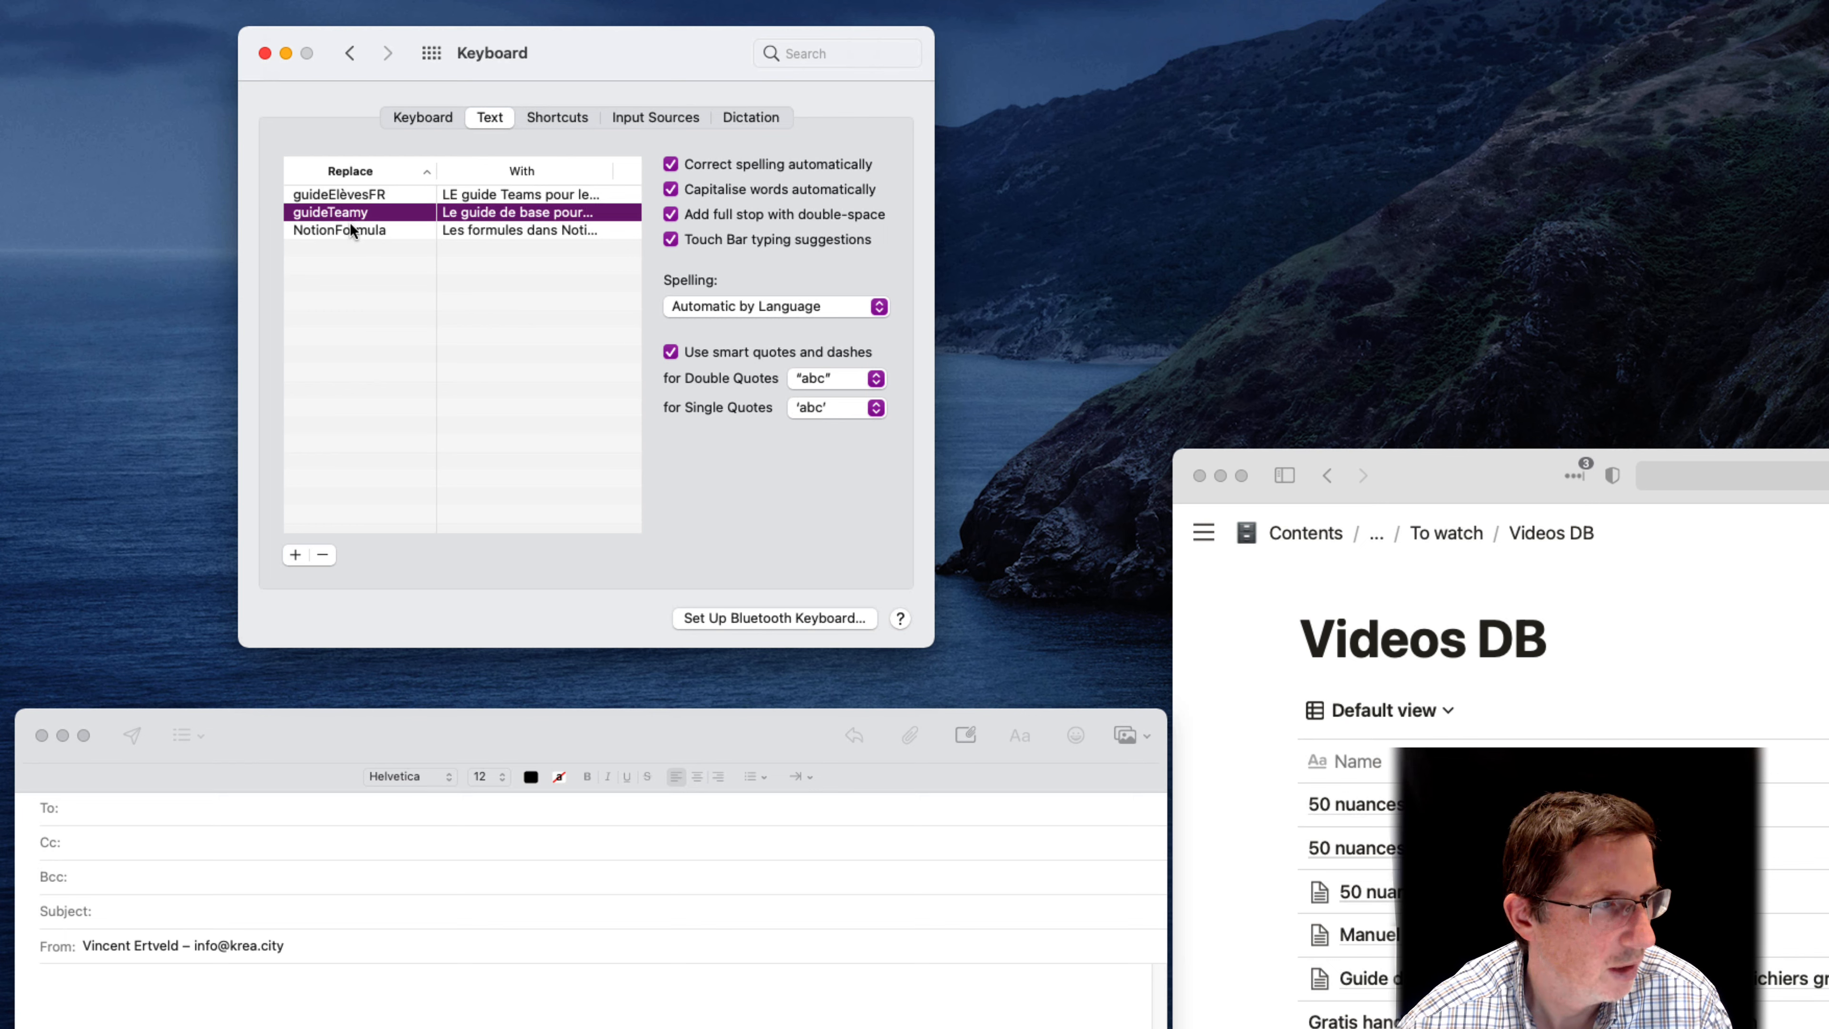
pyautogui.click(350, 226)
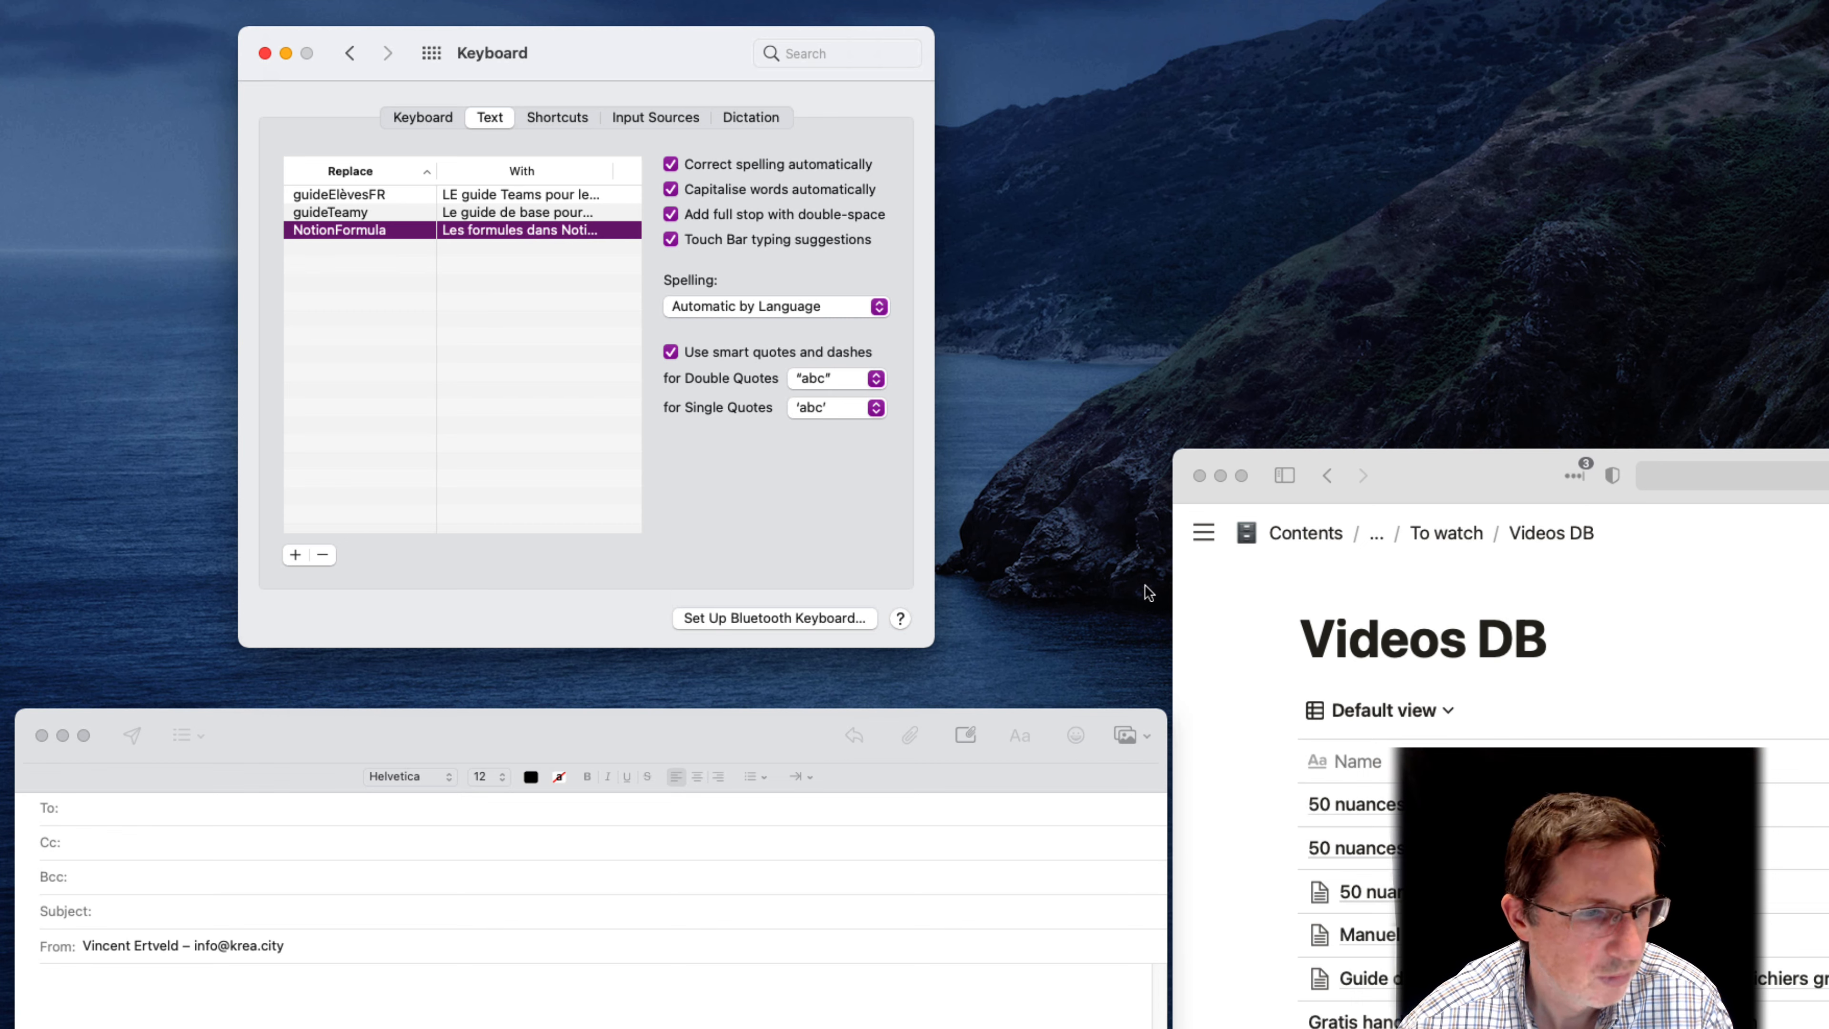
# In the Notion Videos DB, copy the YouTube link of "Semaine Teams en une minute - les devoirs"
pyautogui.scroll(-10, 1563, 756)
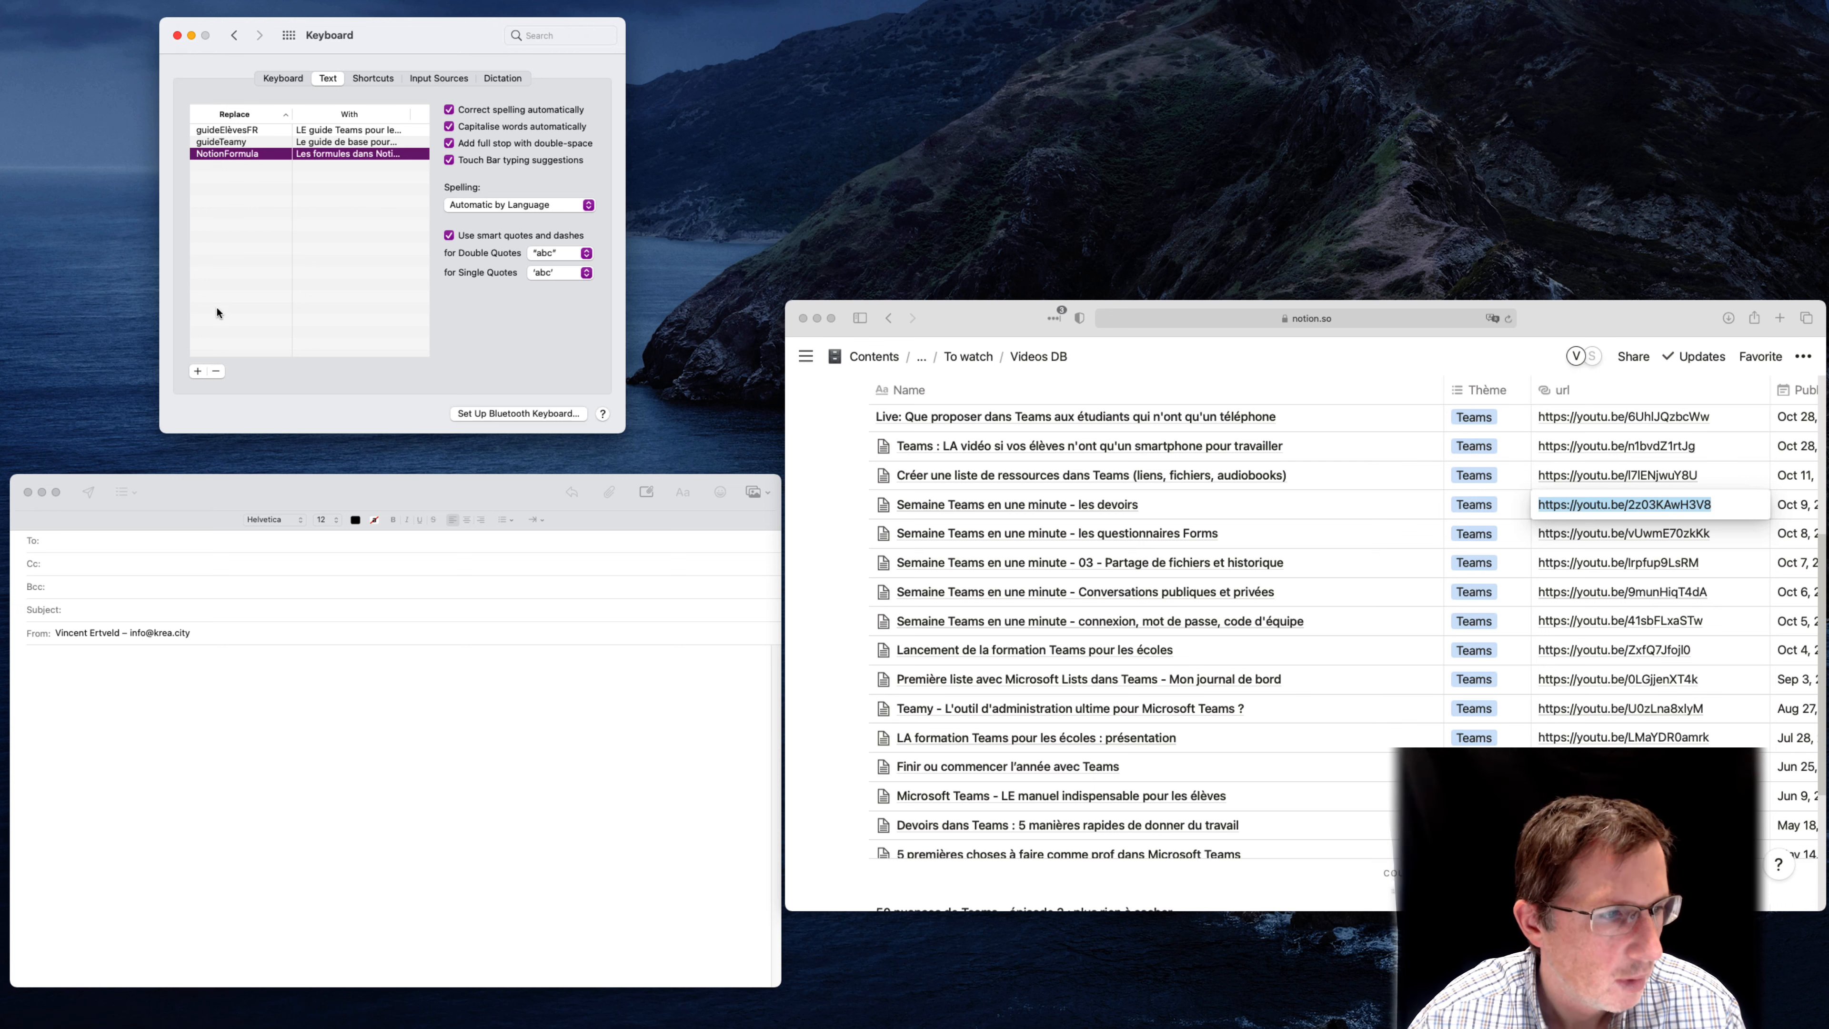
pyautogui.rightClick(1676, 511)
pyautogui.click(1718, 570)
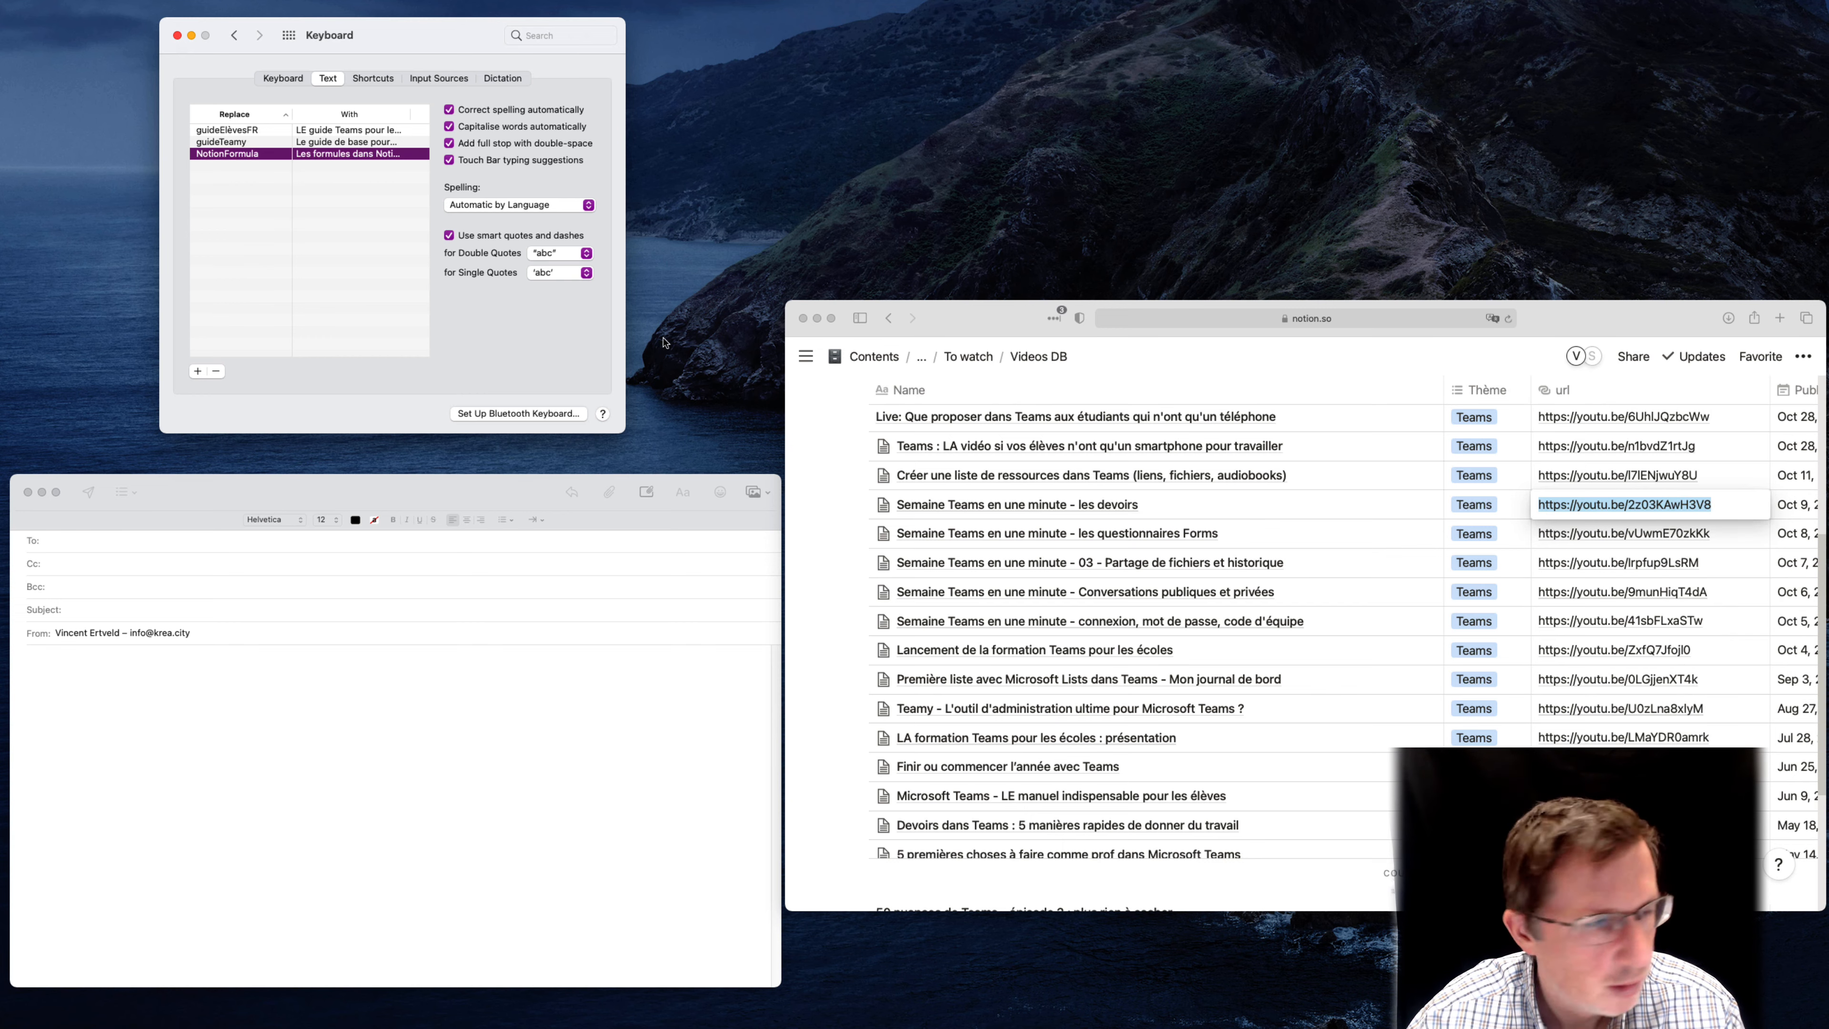
# Add a new text replacement in the Keyboard preferences with the shortcut TeamsDevoir
pyautogui.click(195, 373)
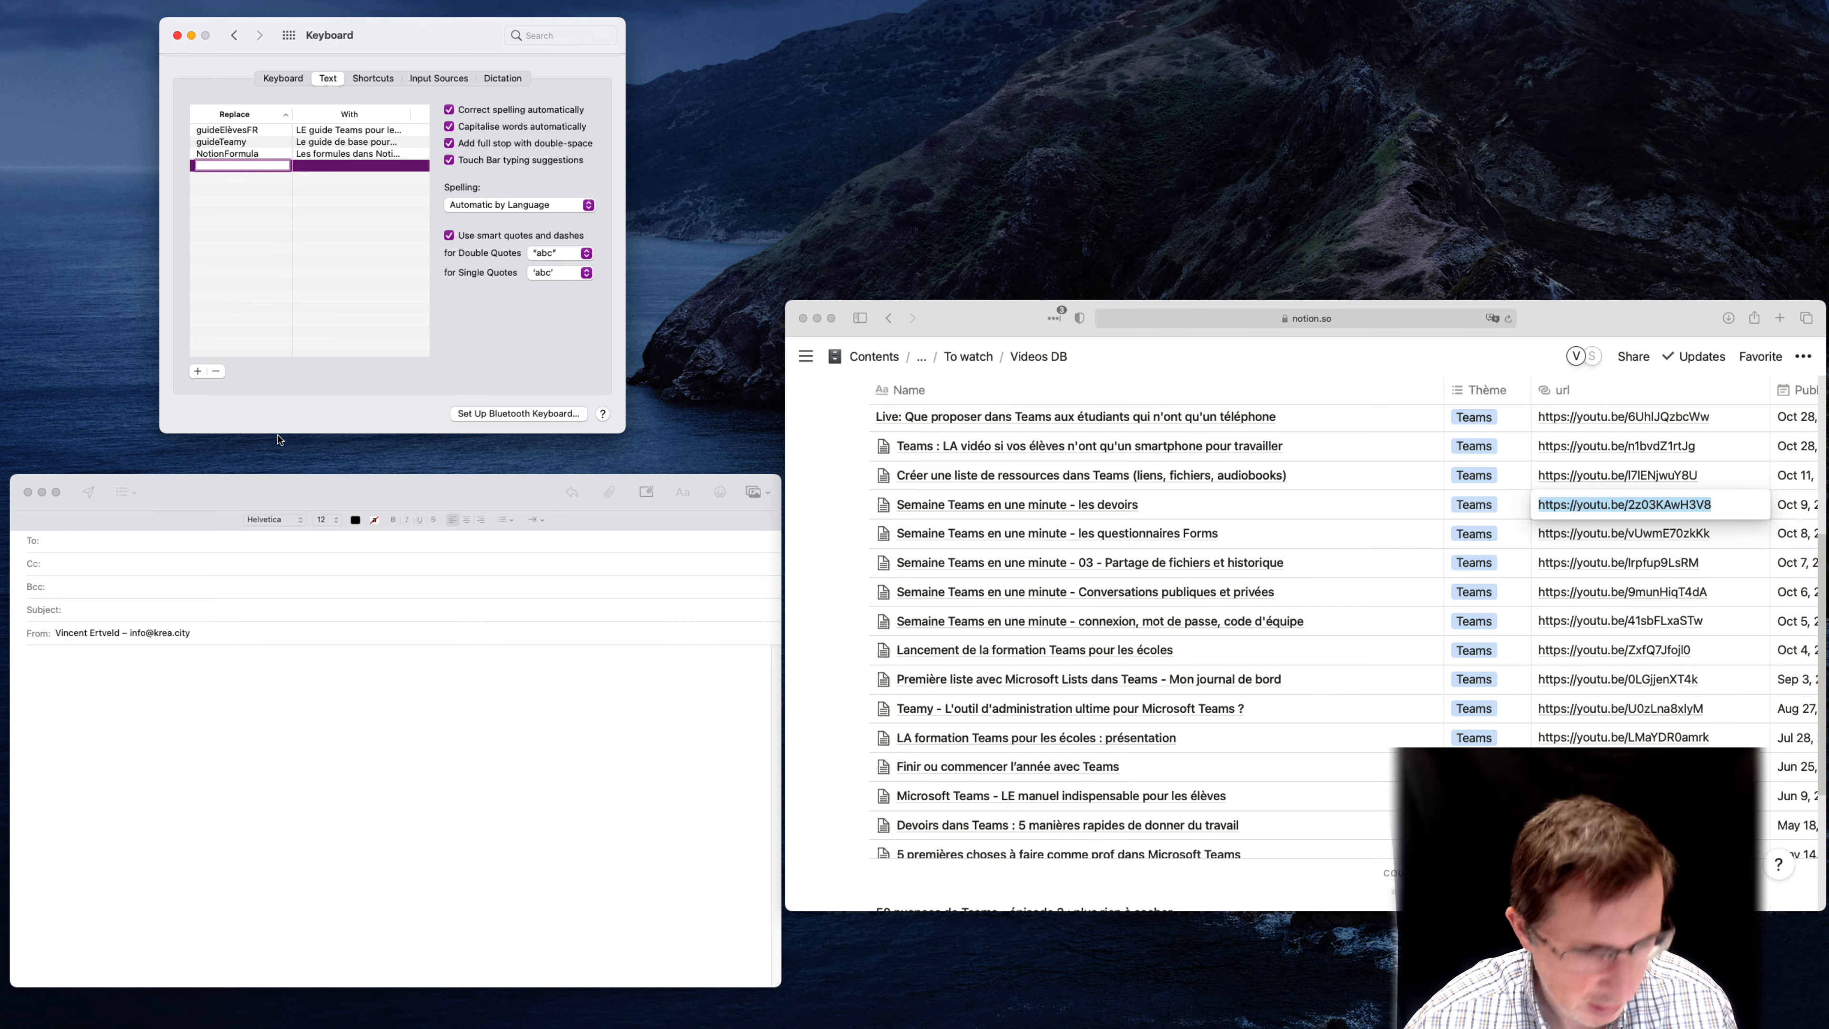
pyautogui.write('TeamsF')
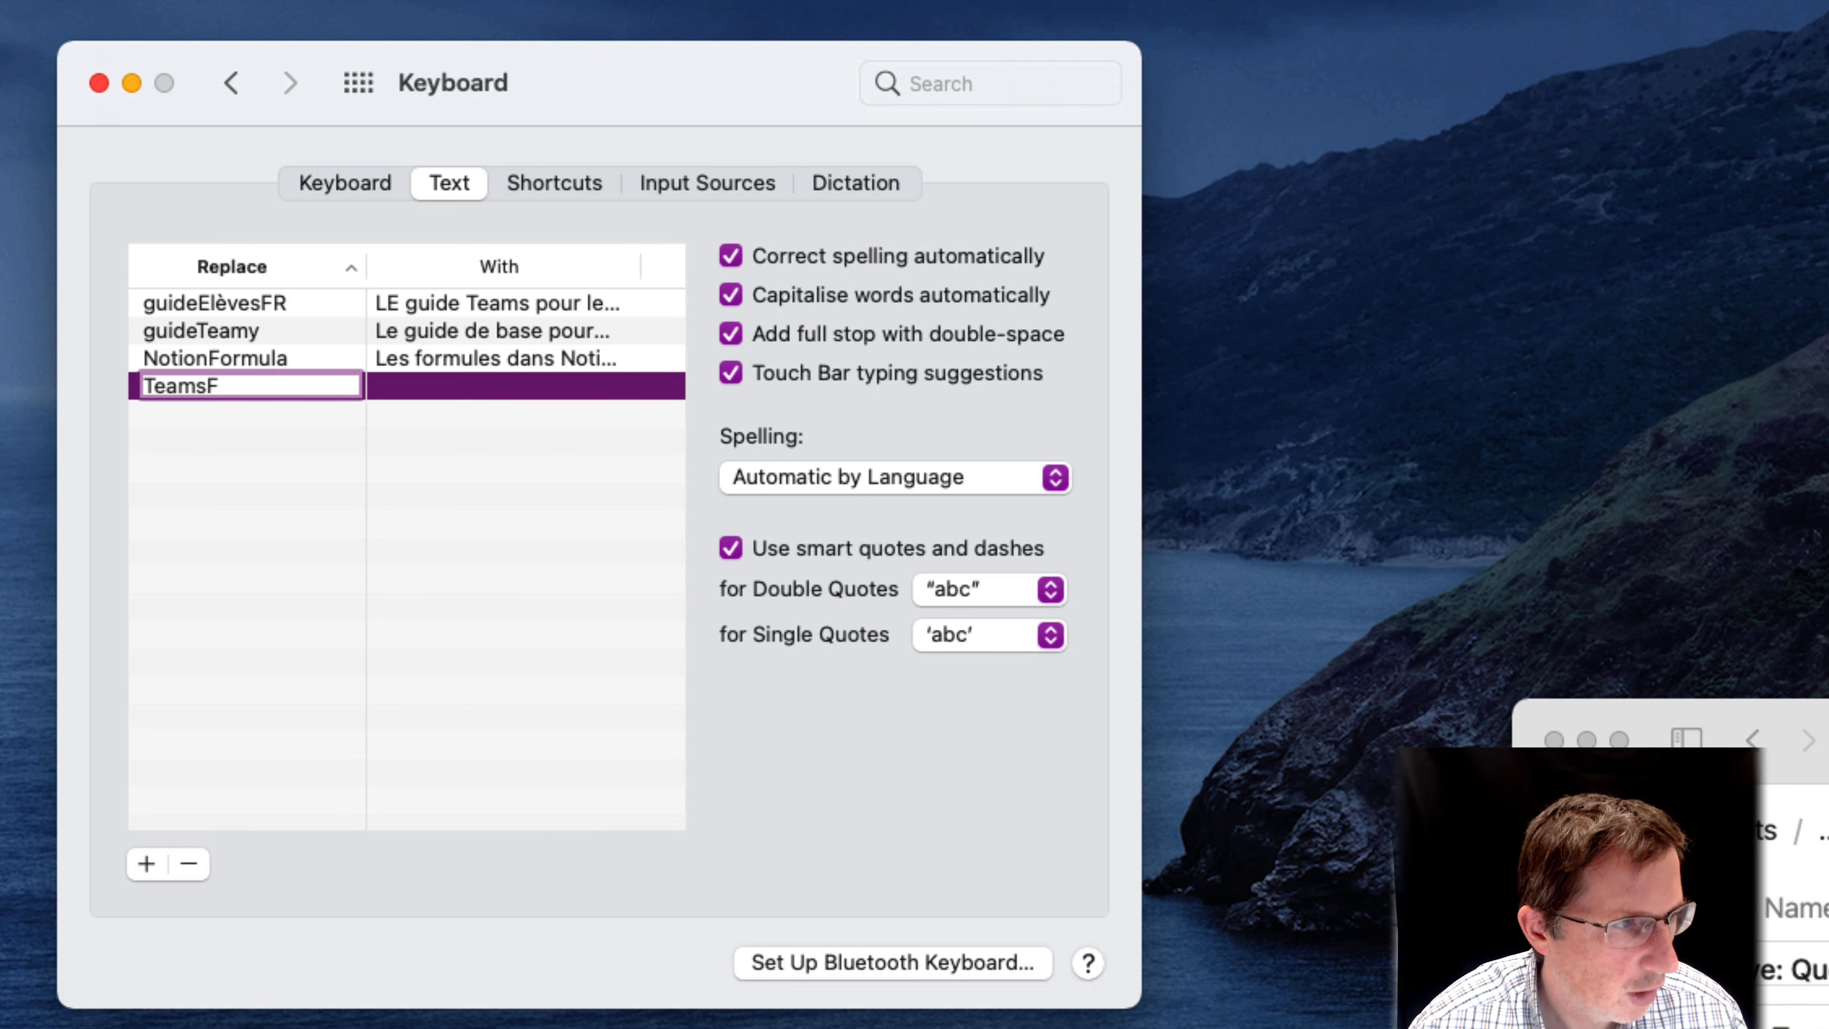
pyautogui.press('BackSpace')
pyautogui.write('Devoir')
pyautogui.press('Tab')
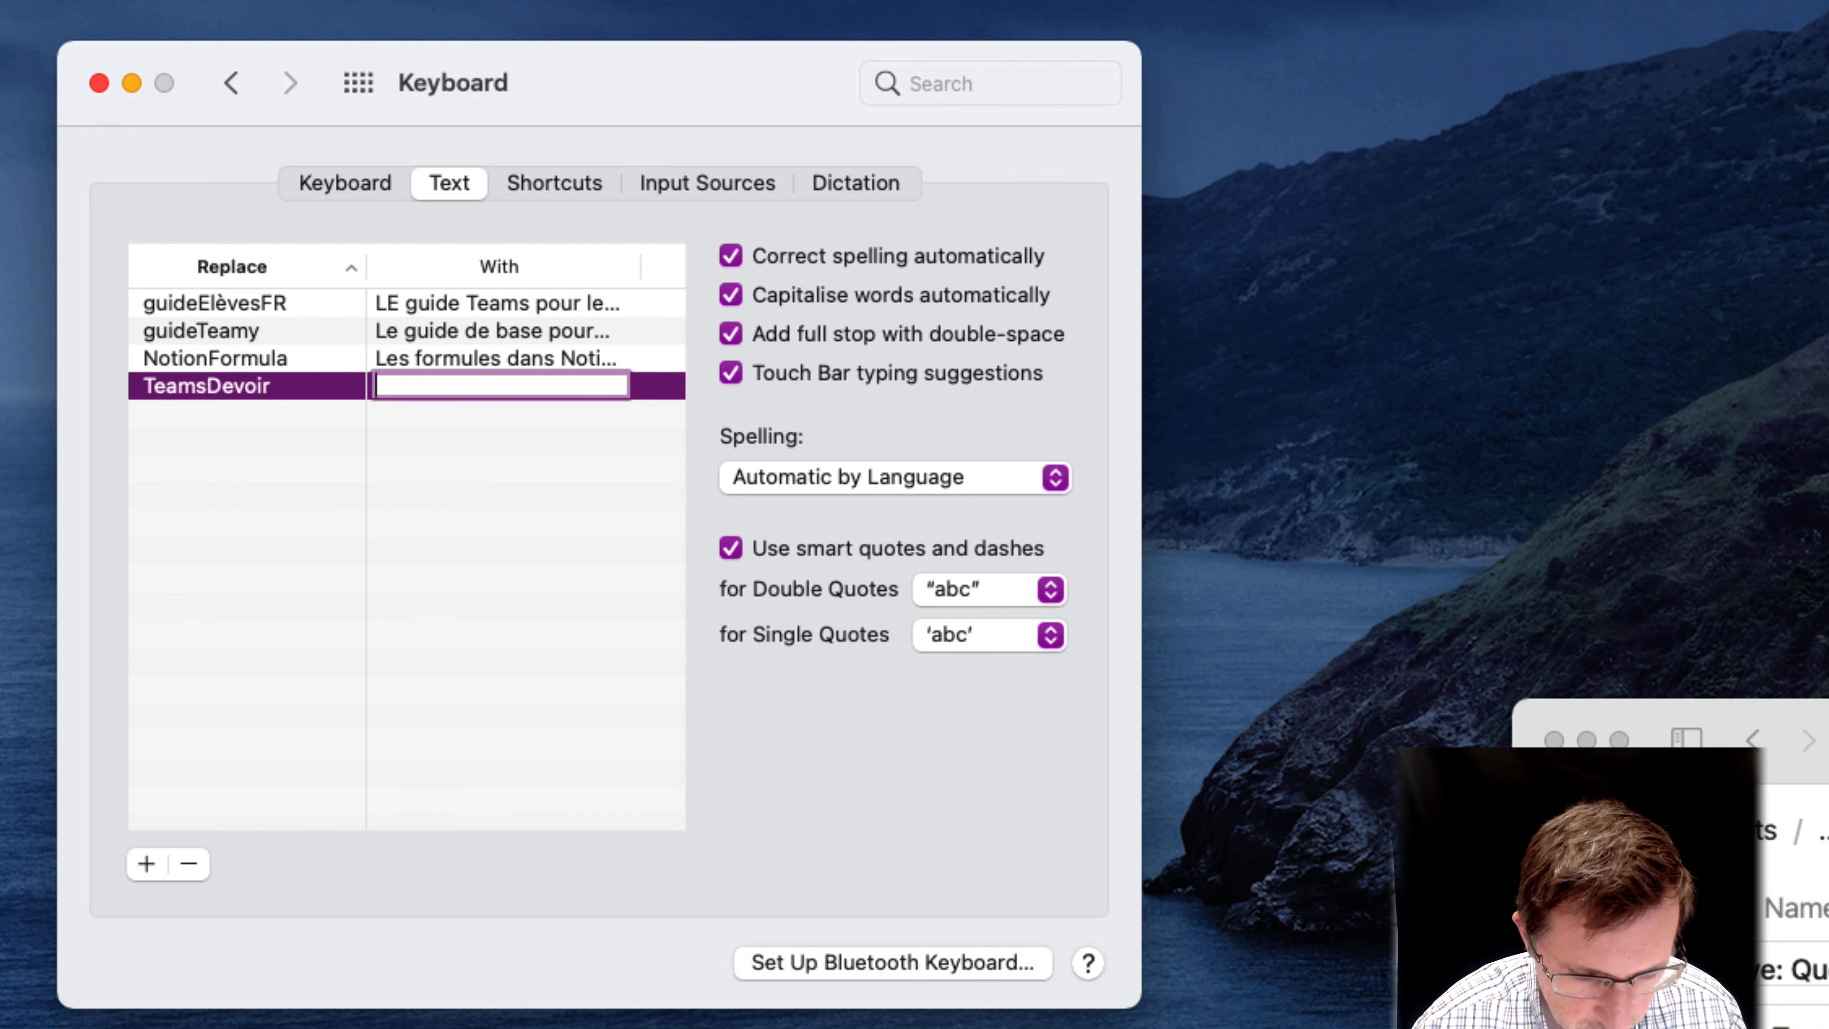
pyautogui.write('C')
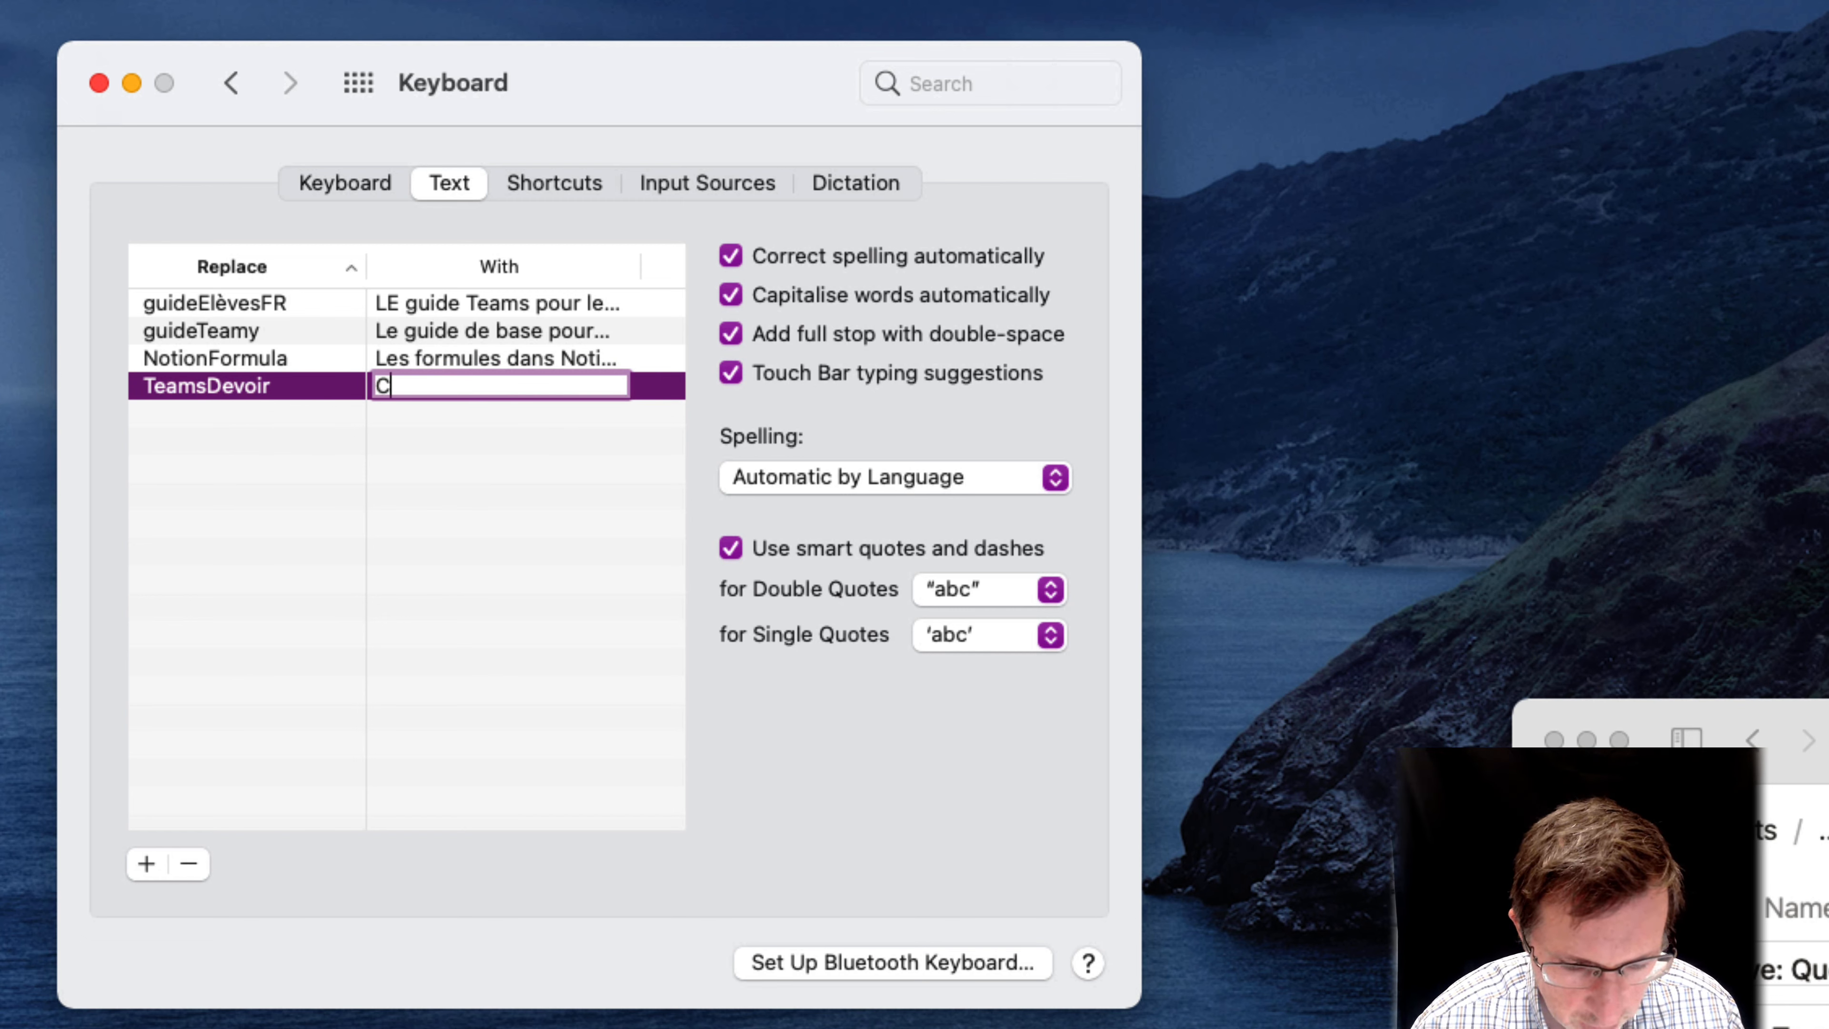
pyautogui.write('omment donner ')
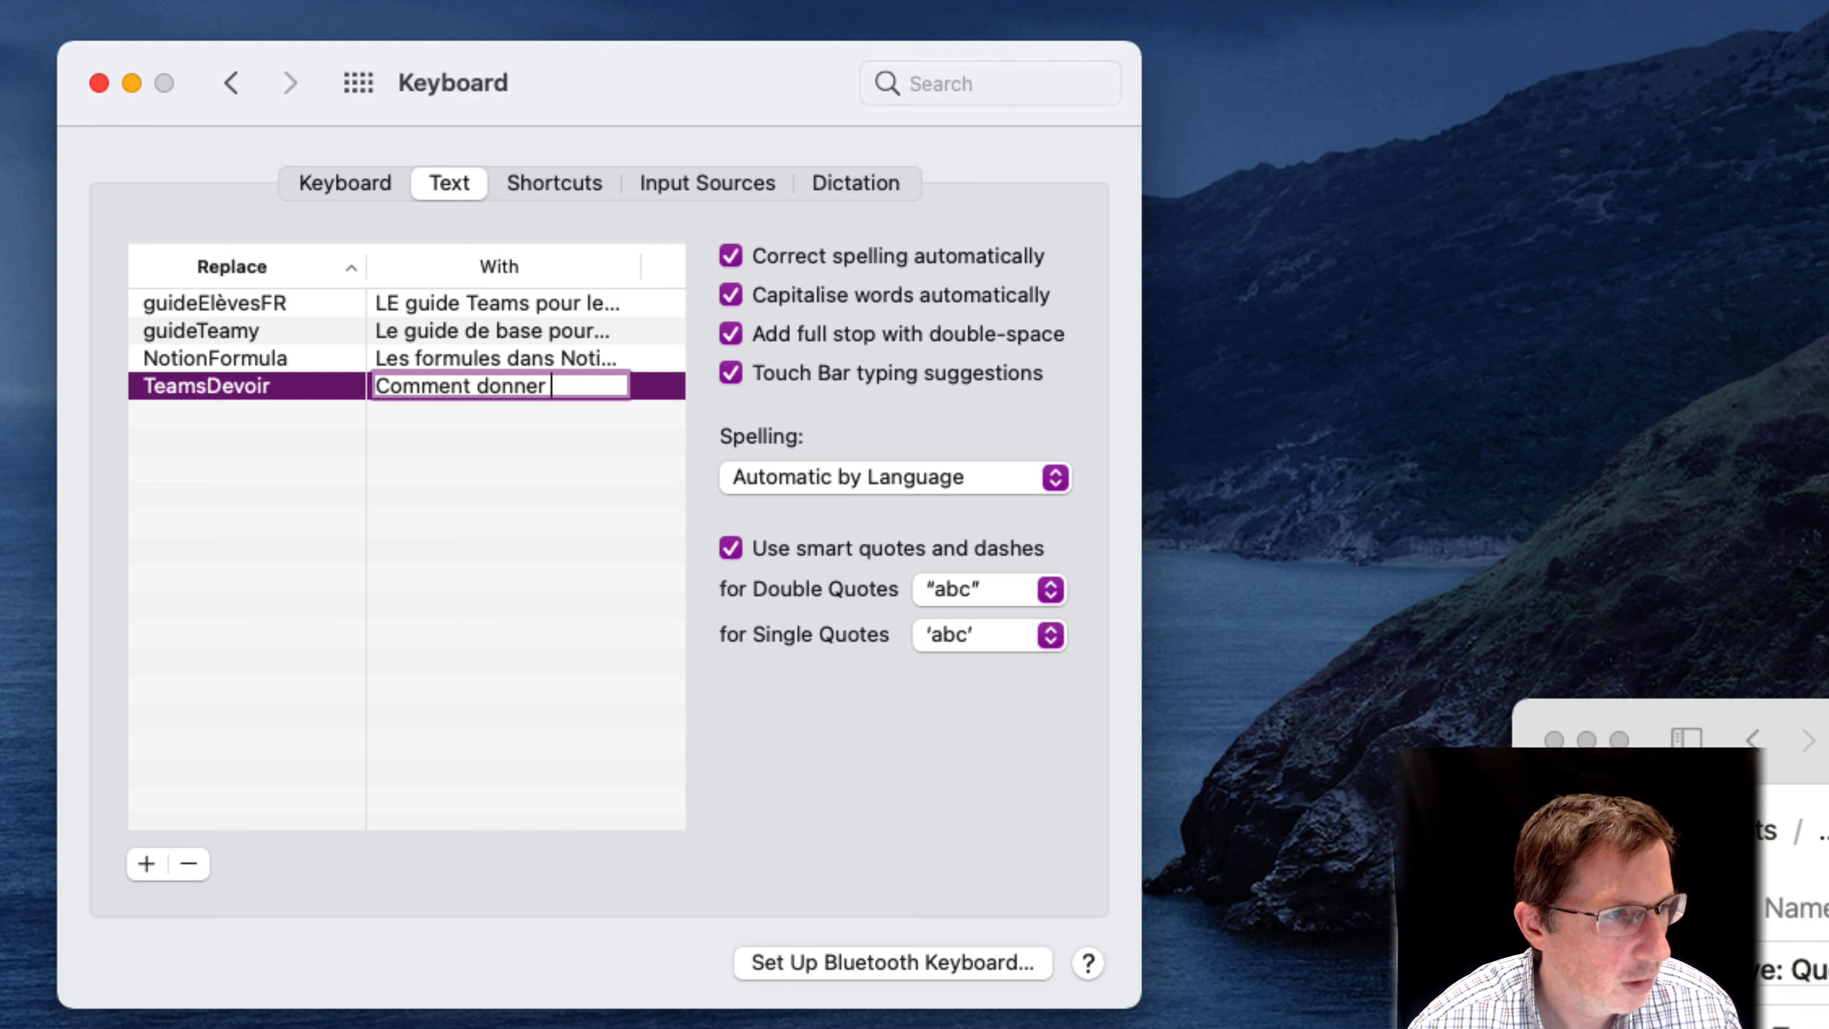
pyautogui.write('un devoir :')
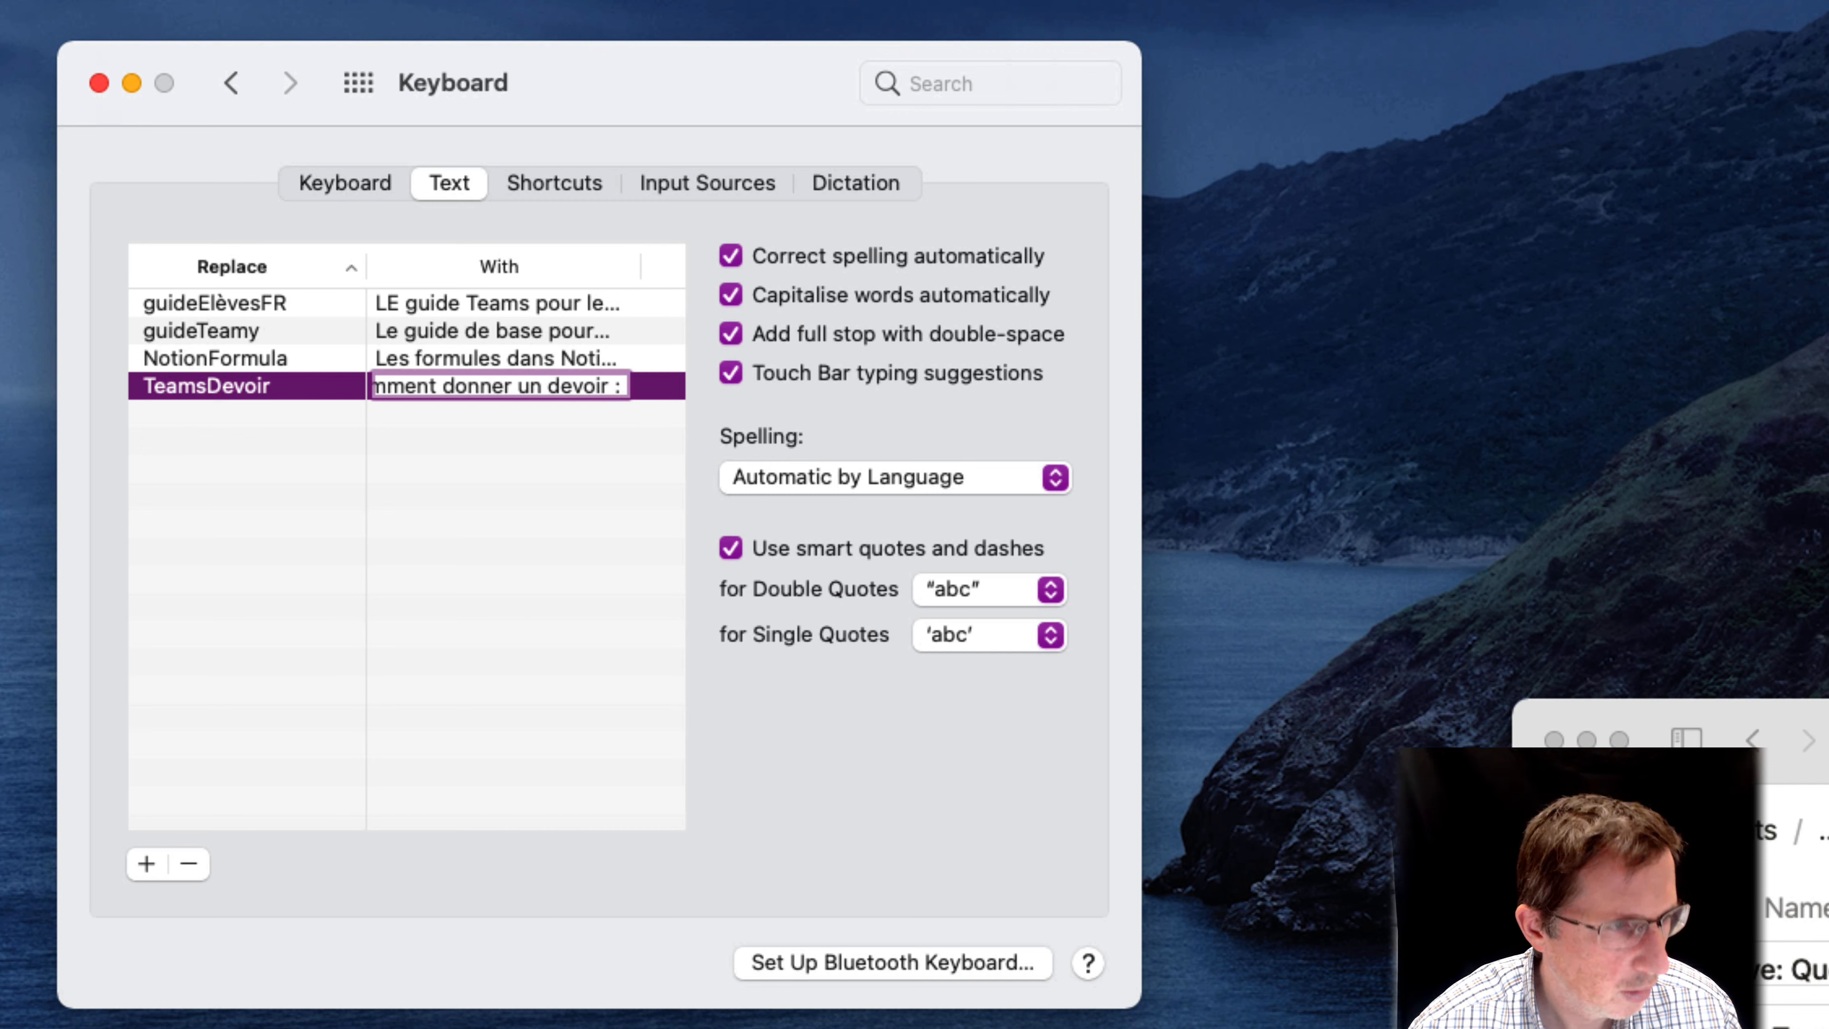
pyautogui.press('super+v')
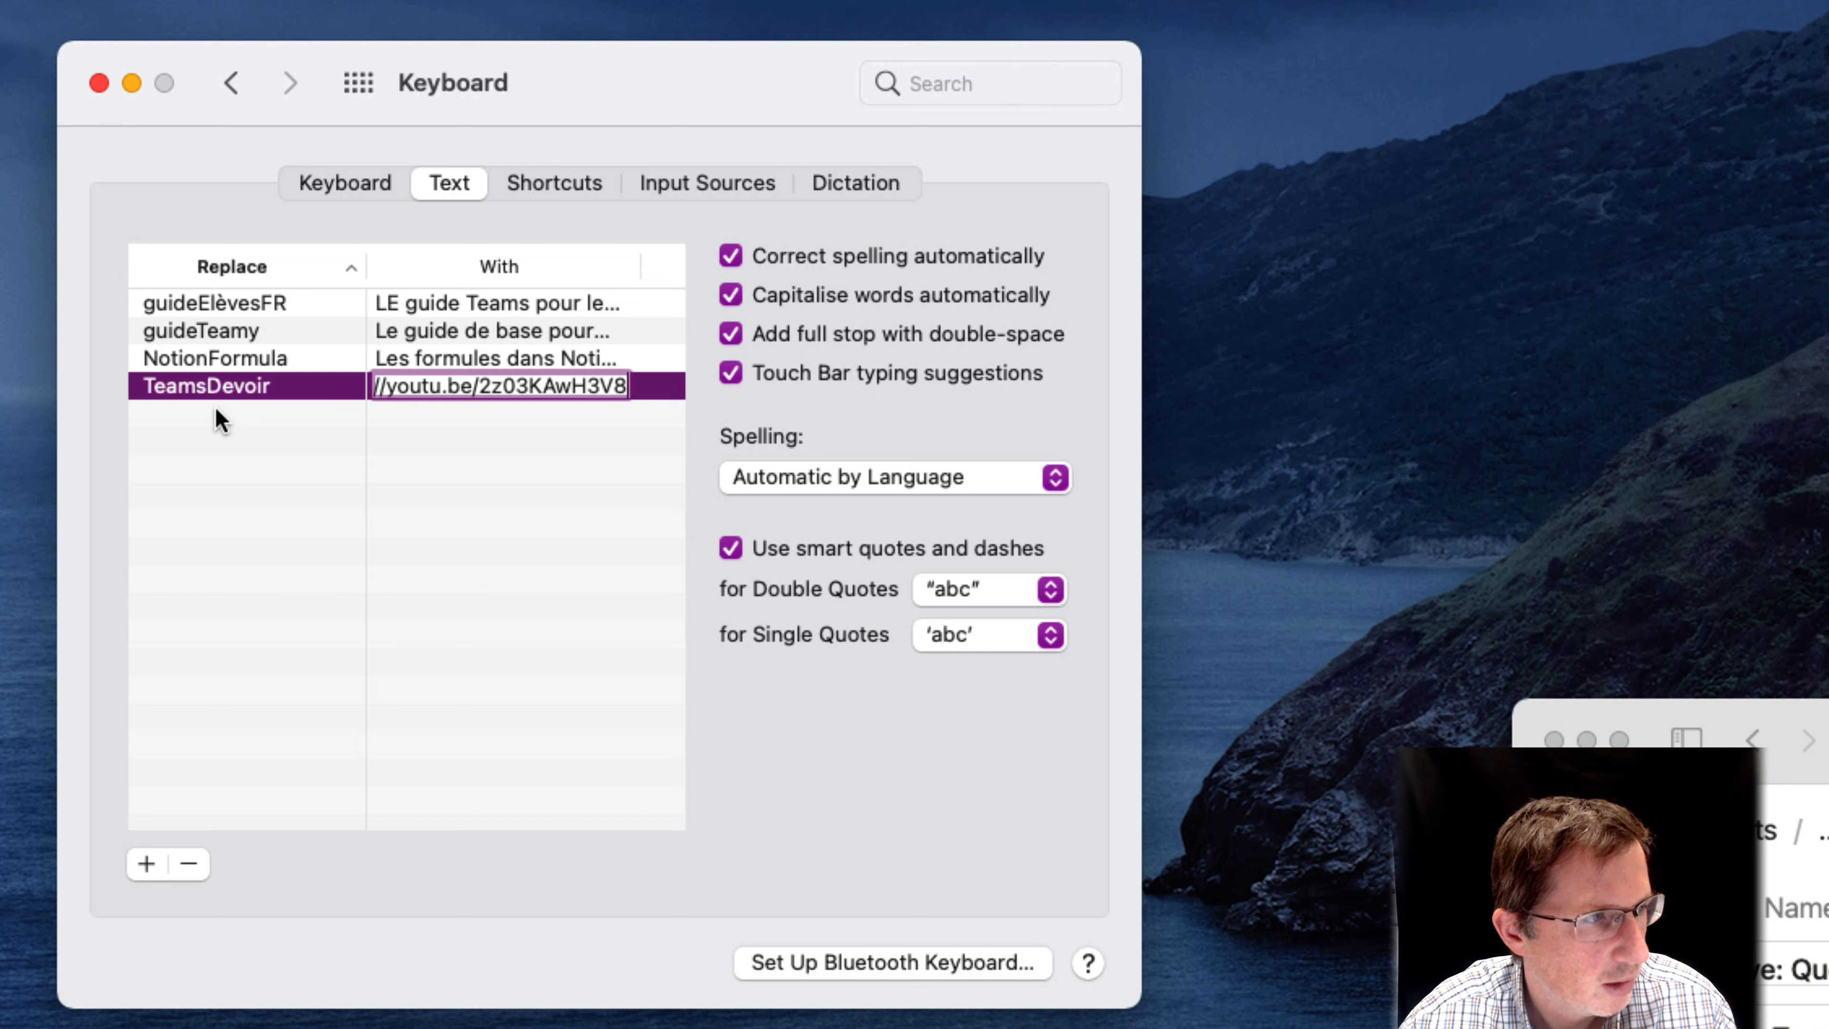
pyautogui.doubleClick(511, 388)
pyautogui.click(600, 391)
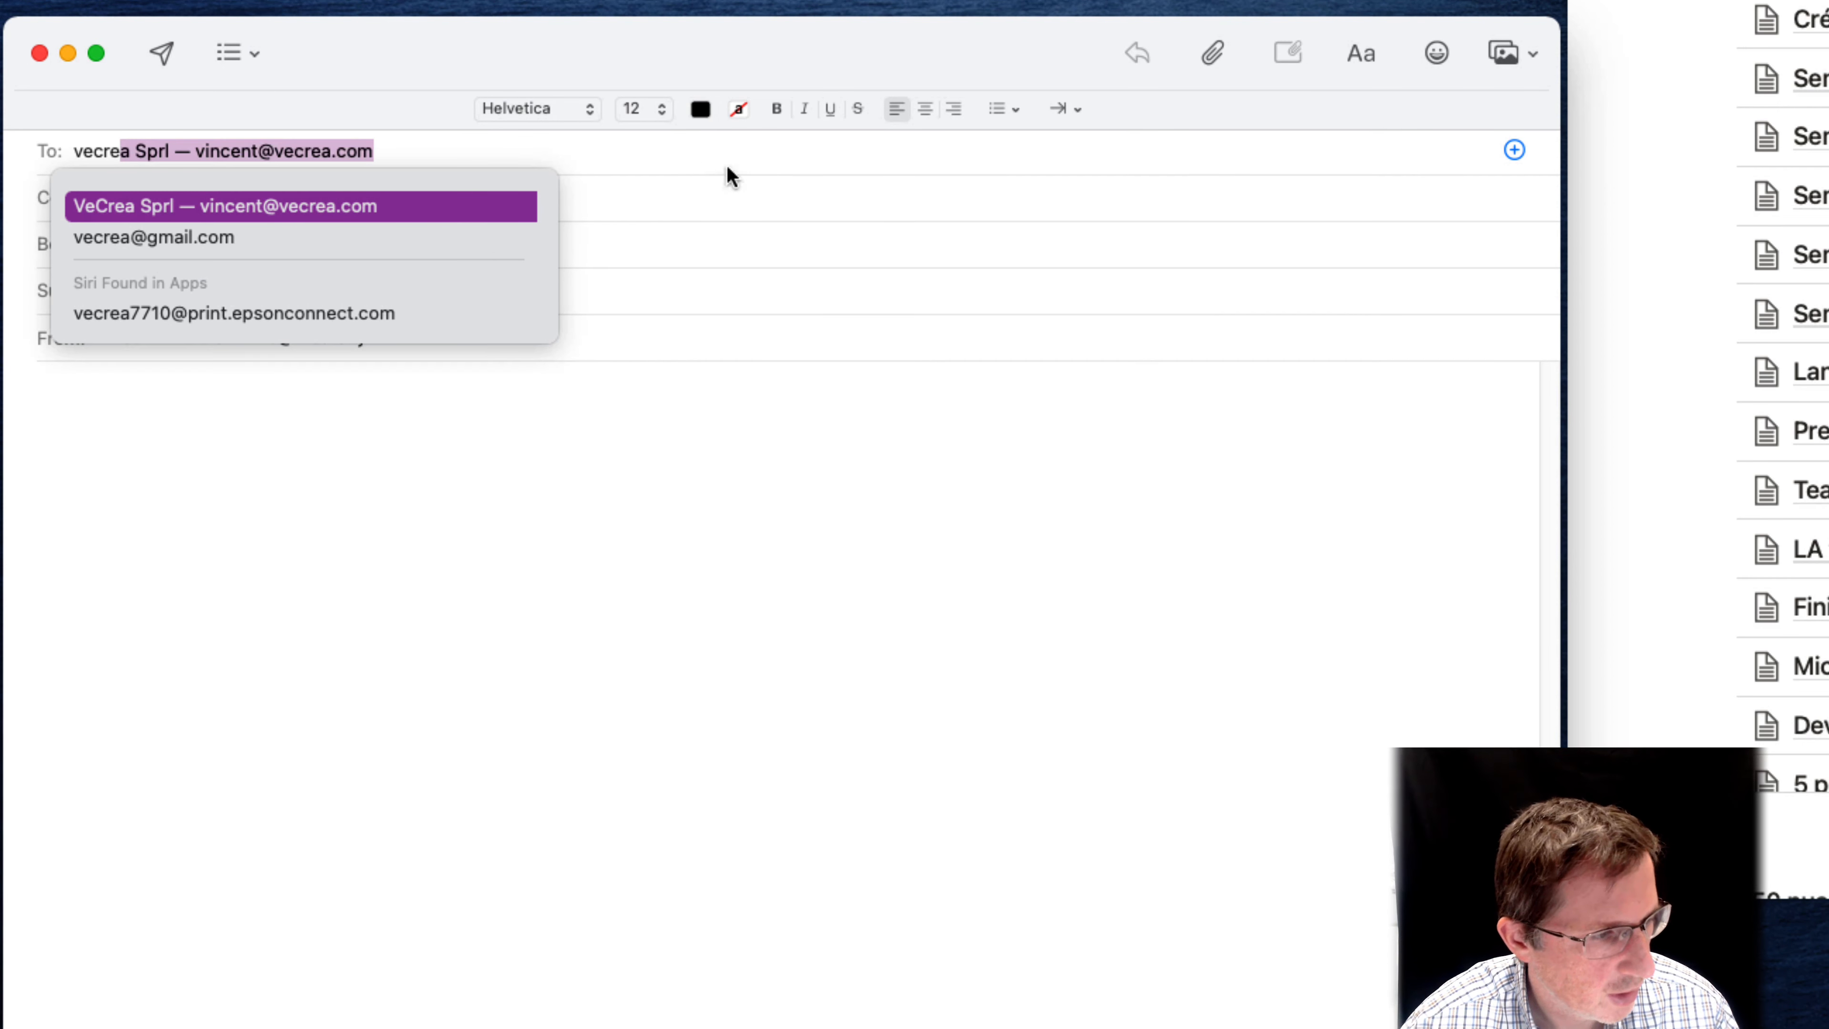
# In the Mail draft, add the suggested VeCrea Sprl contact as recipient and set the subject to "Devoirs"
pyautogui.press('Return')
pyautogui.click(310, 297)
pyautogui.write('Devoirs')
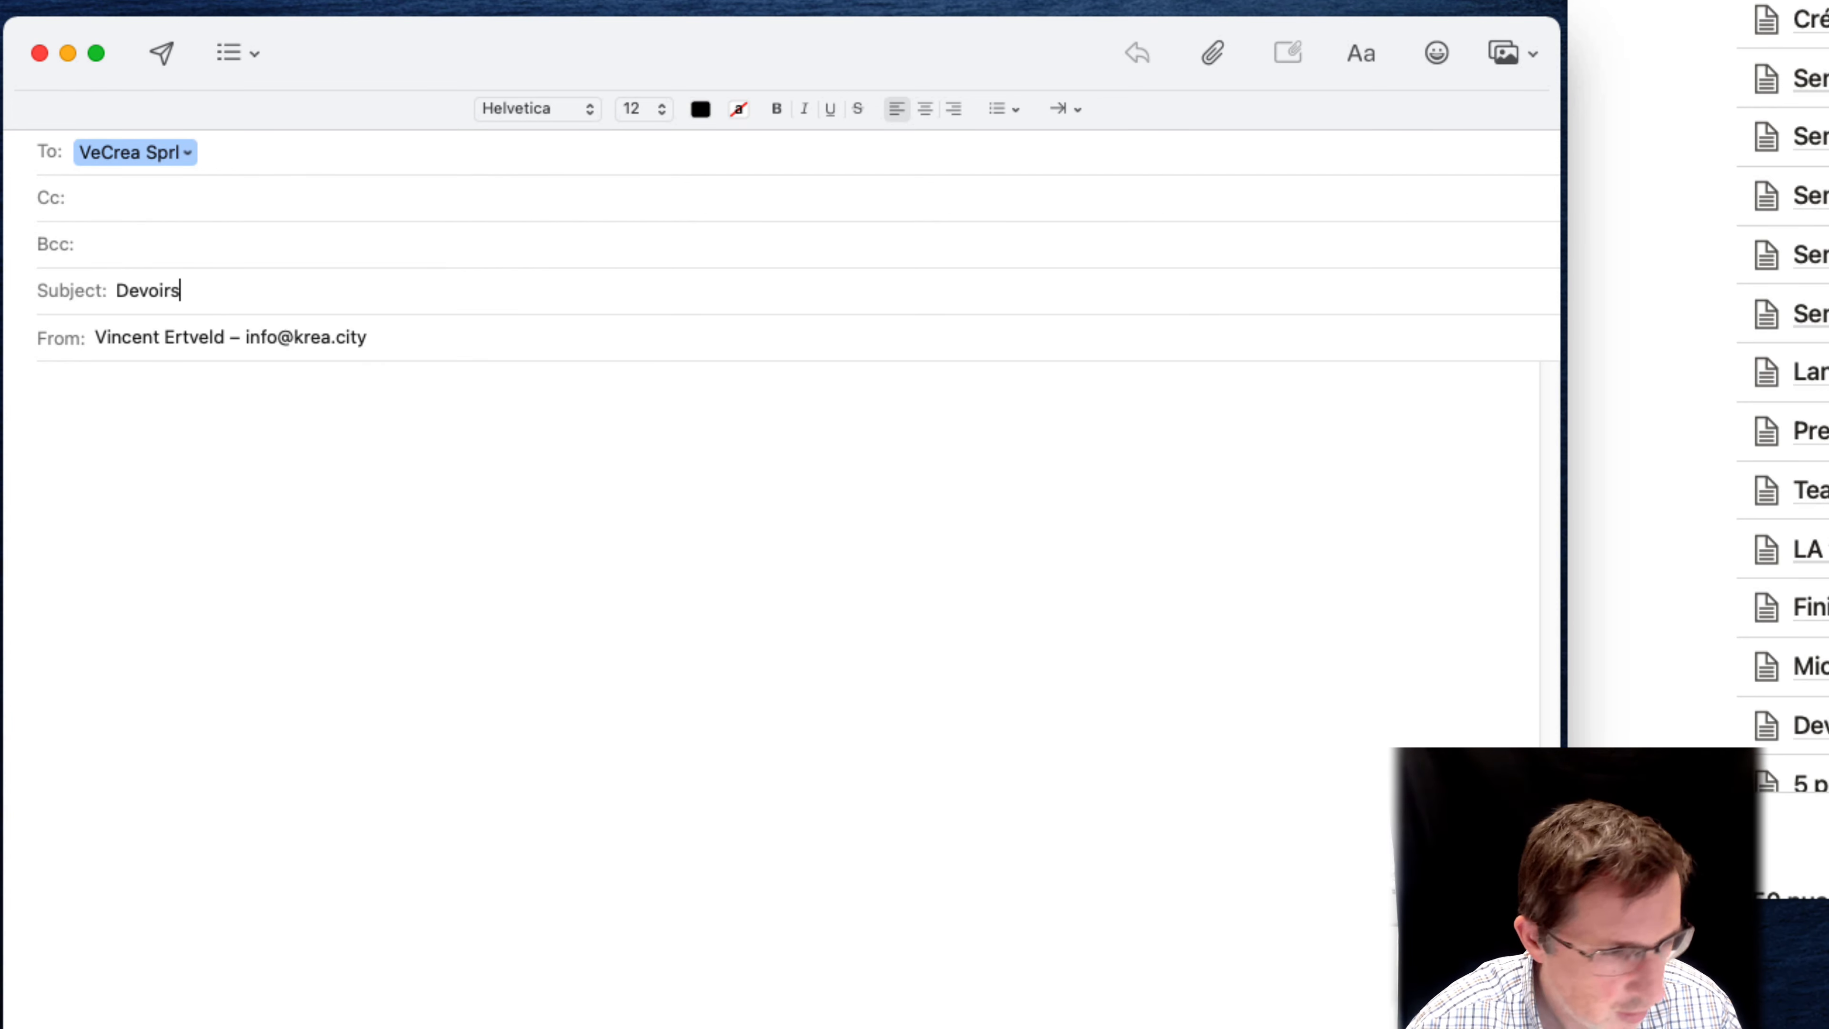
pyautogui.press('Tab')
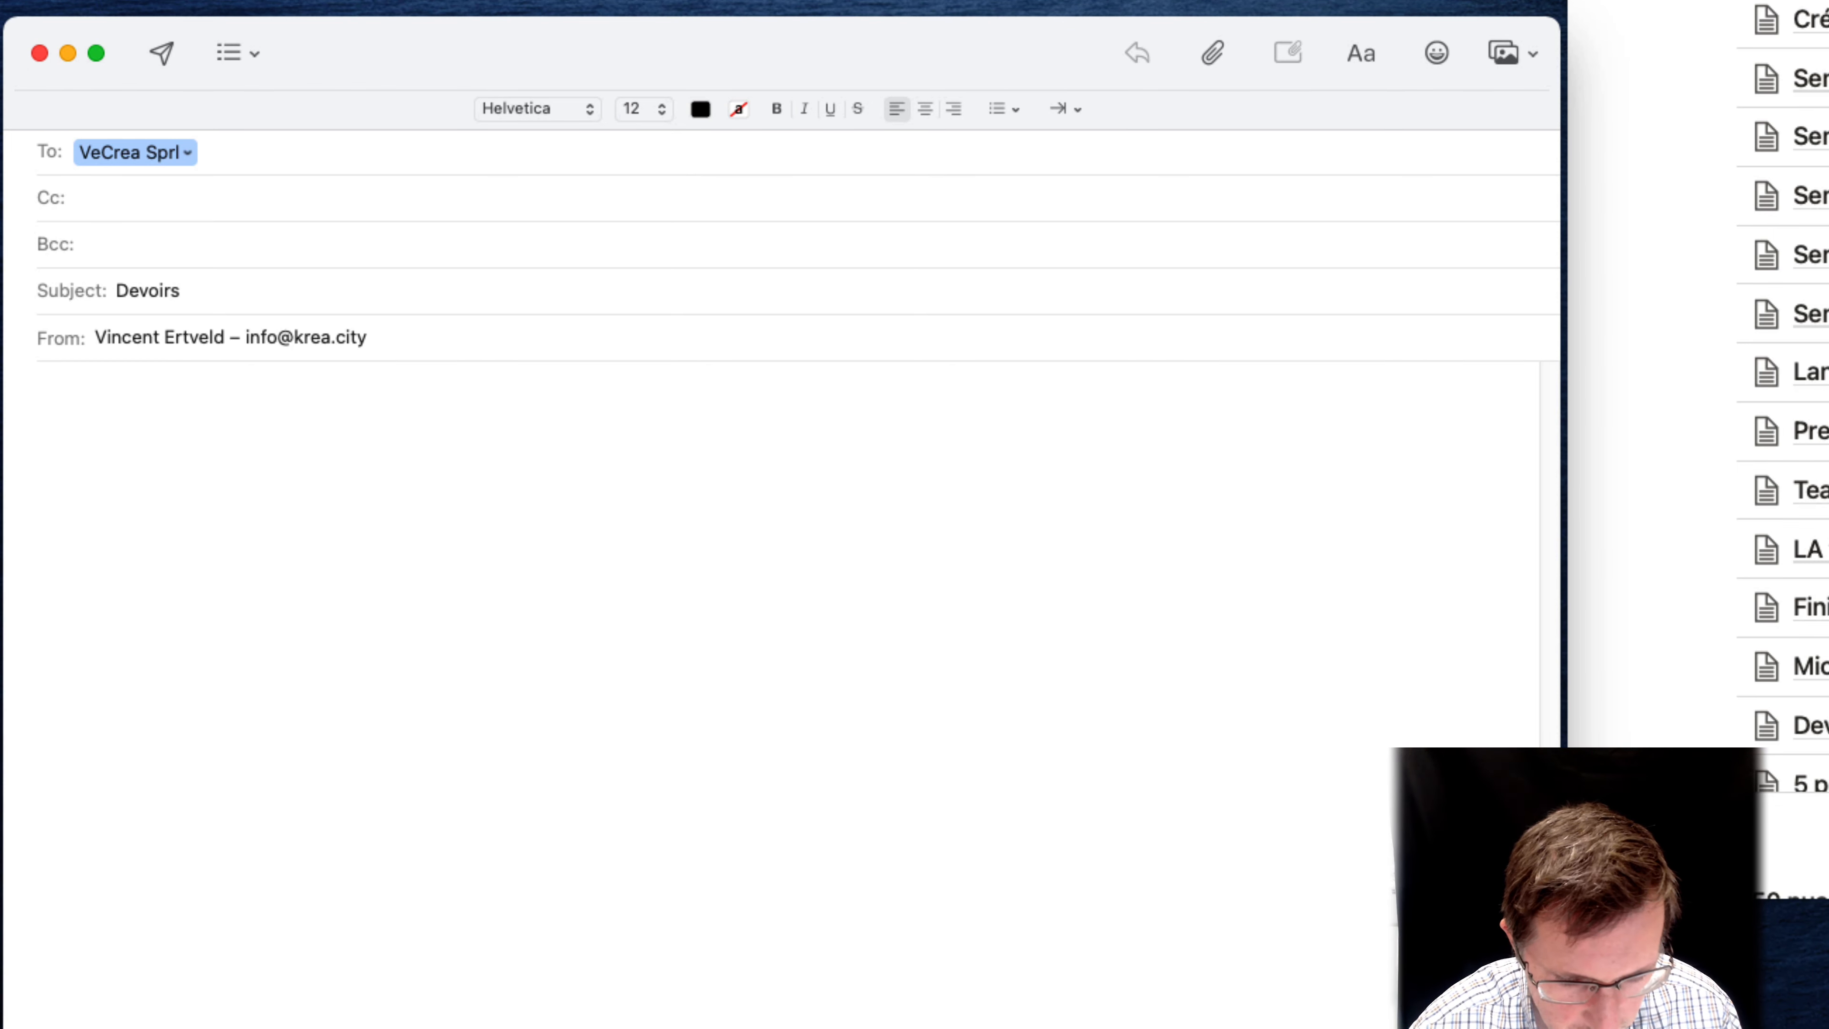
# Write "Here is the video : " in the message body and expand the TeamsDevoir shortcut into its phrase and link
pyautogui.write('Hre')
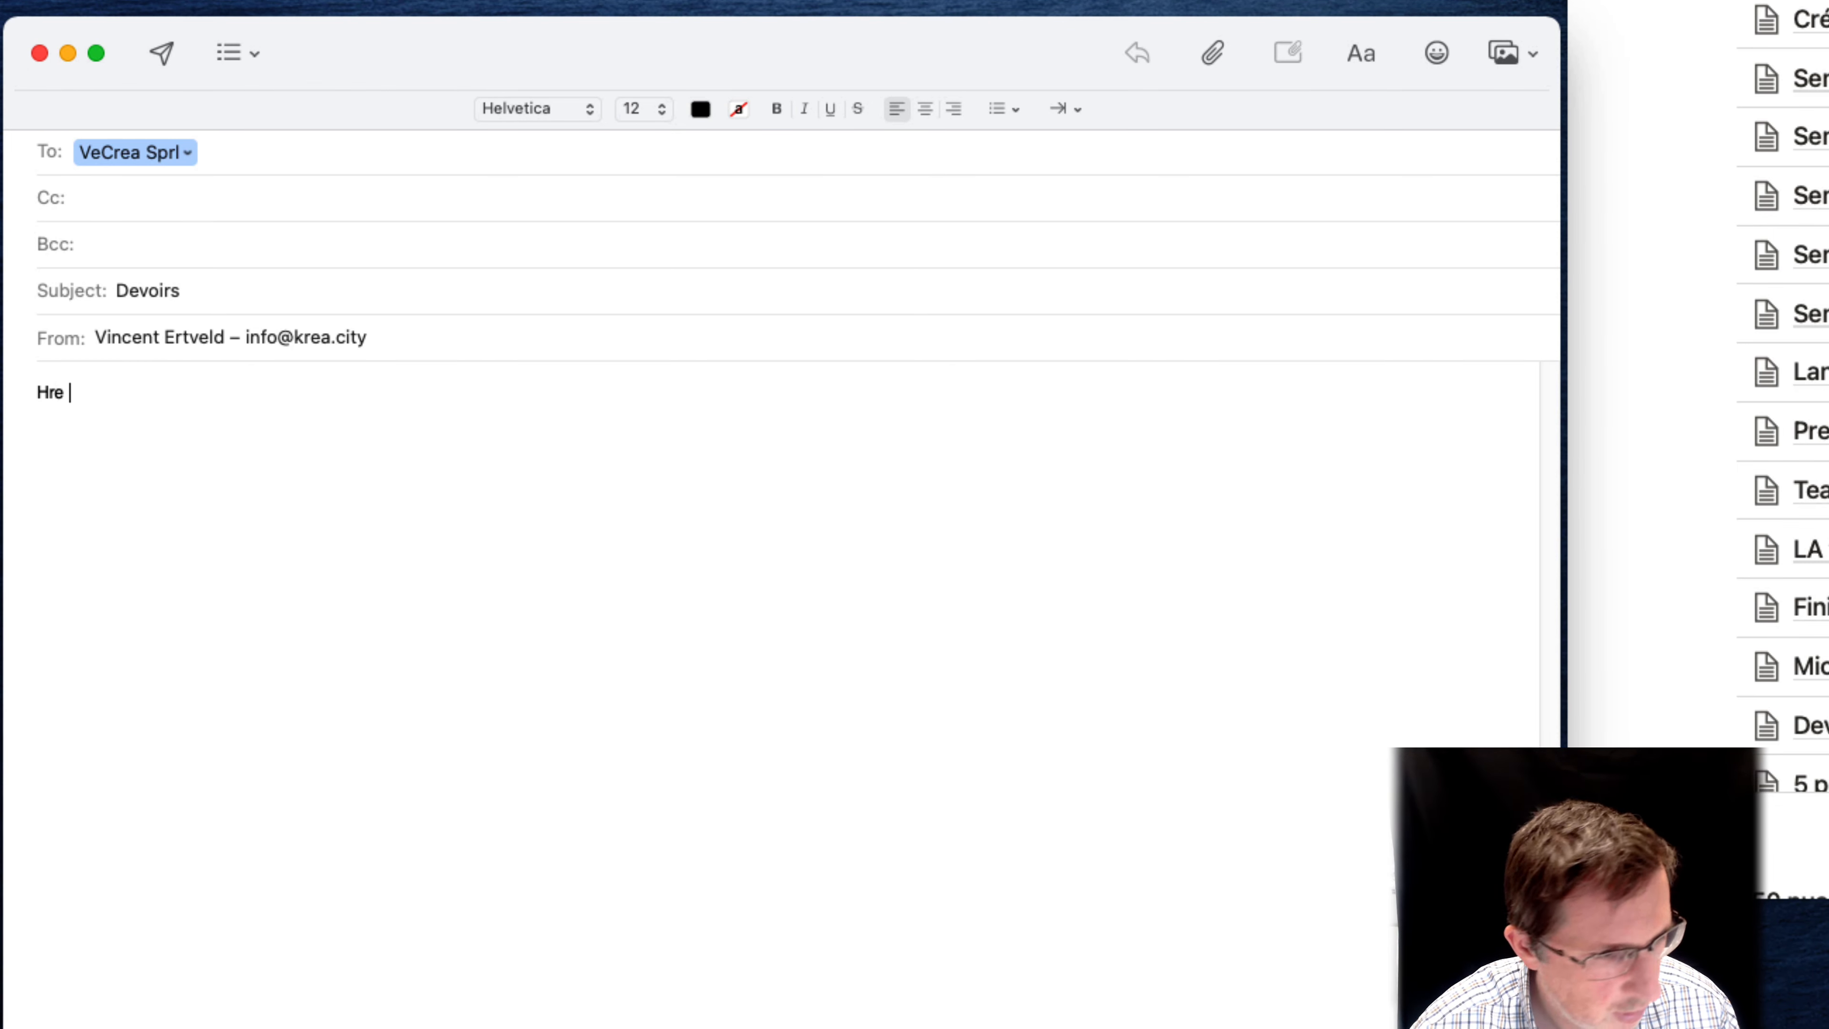
pyautogui.press('BackSpace')
pyautogui.press('BackSpace')
pyautogui.write('ere is the')
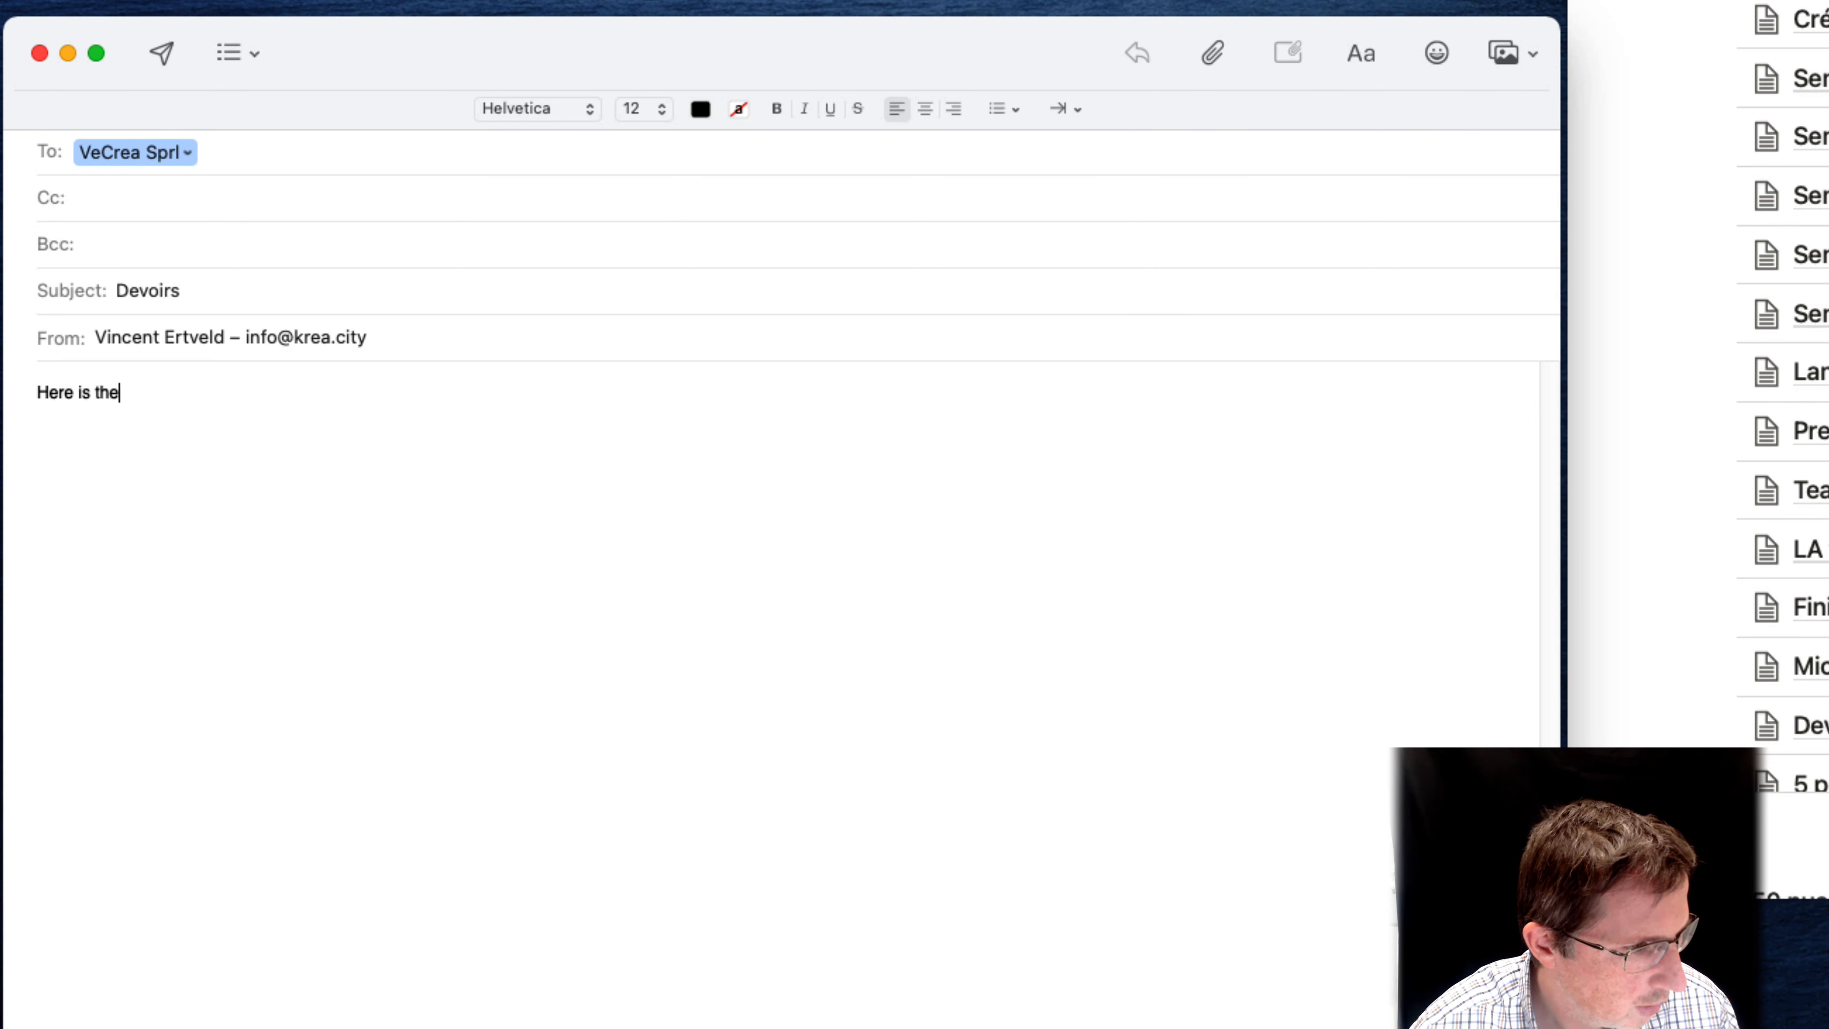
pyautogui.write(' video : v')
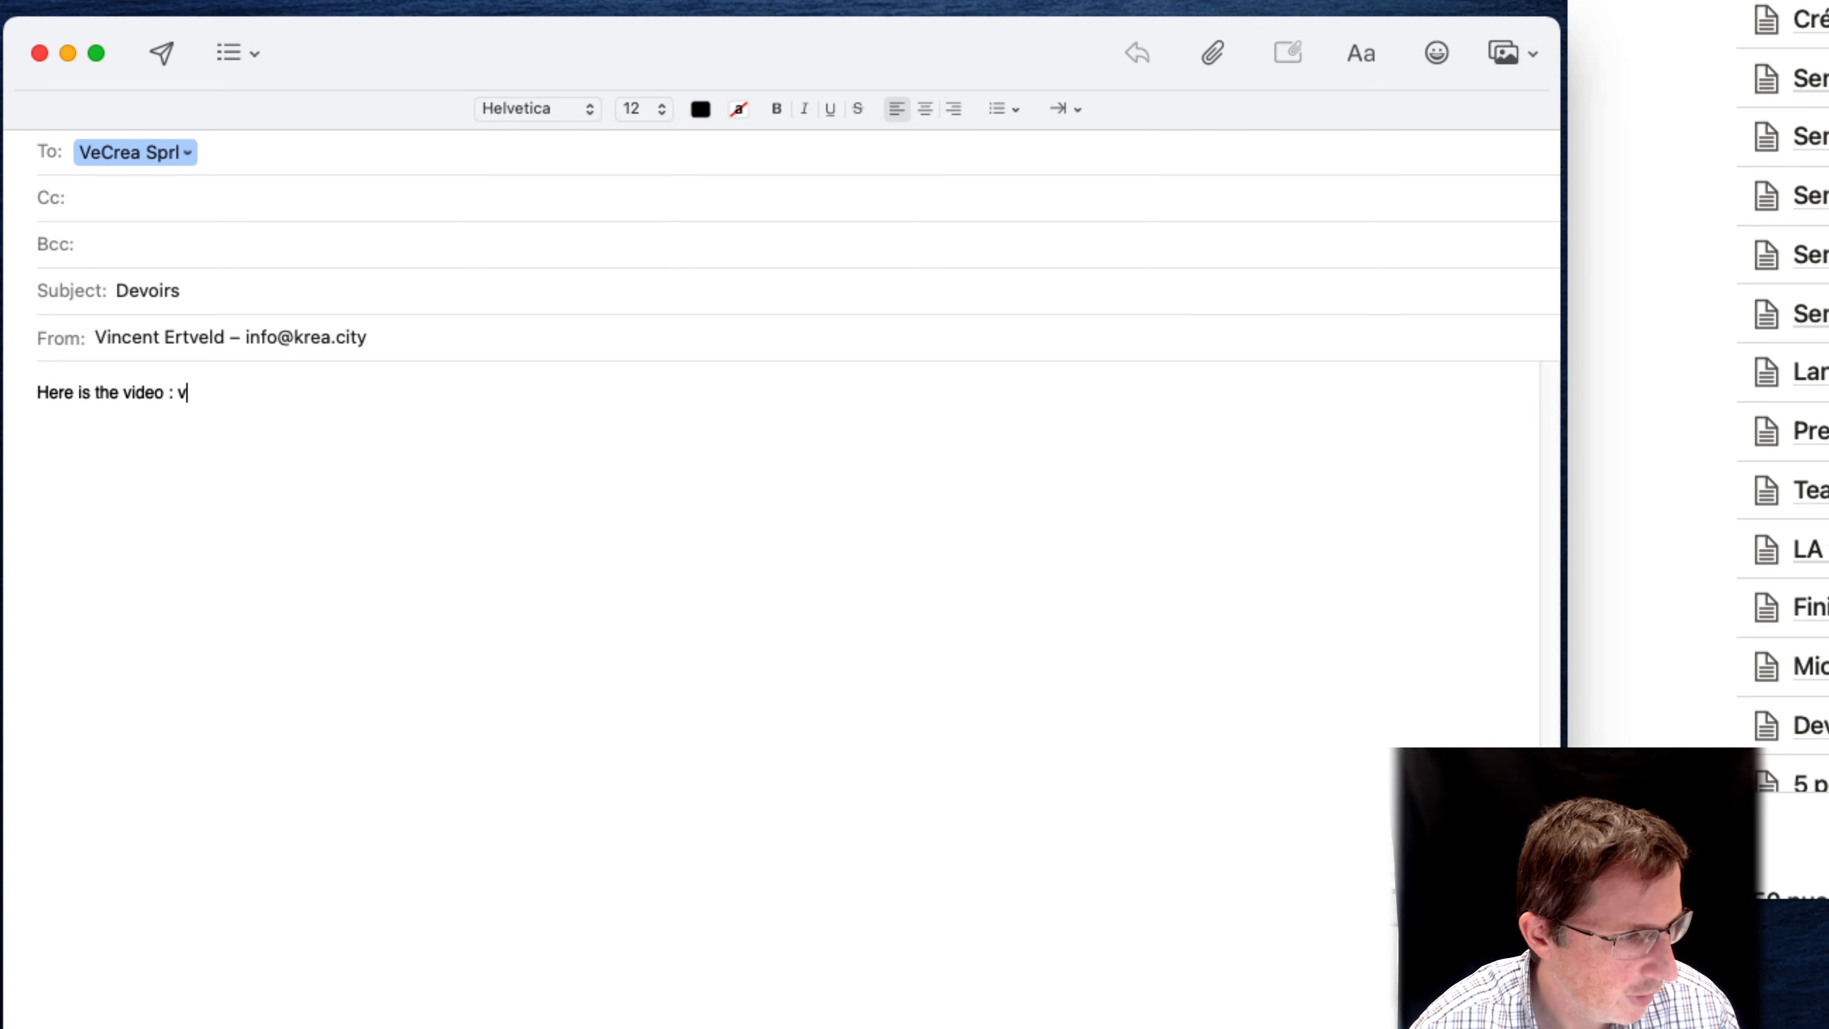
pyautogui.press('BackSpace')
pyautogui.write('TeamsDevoir')
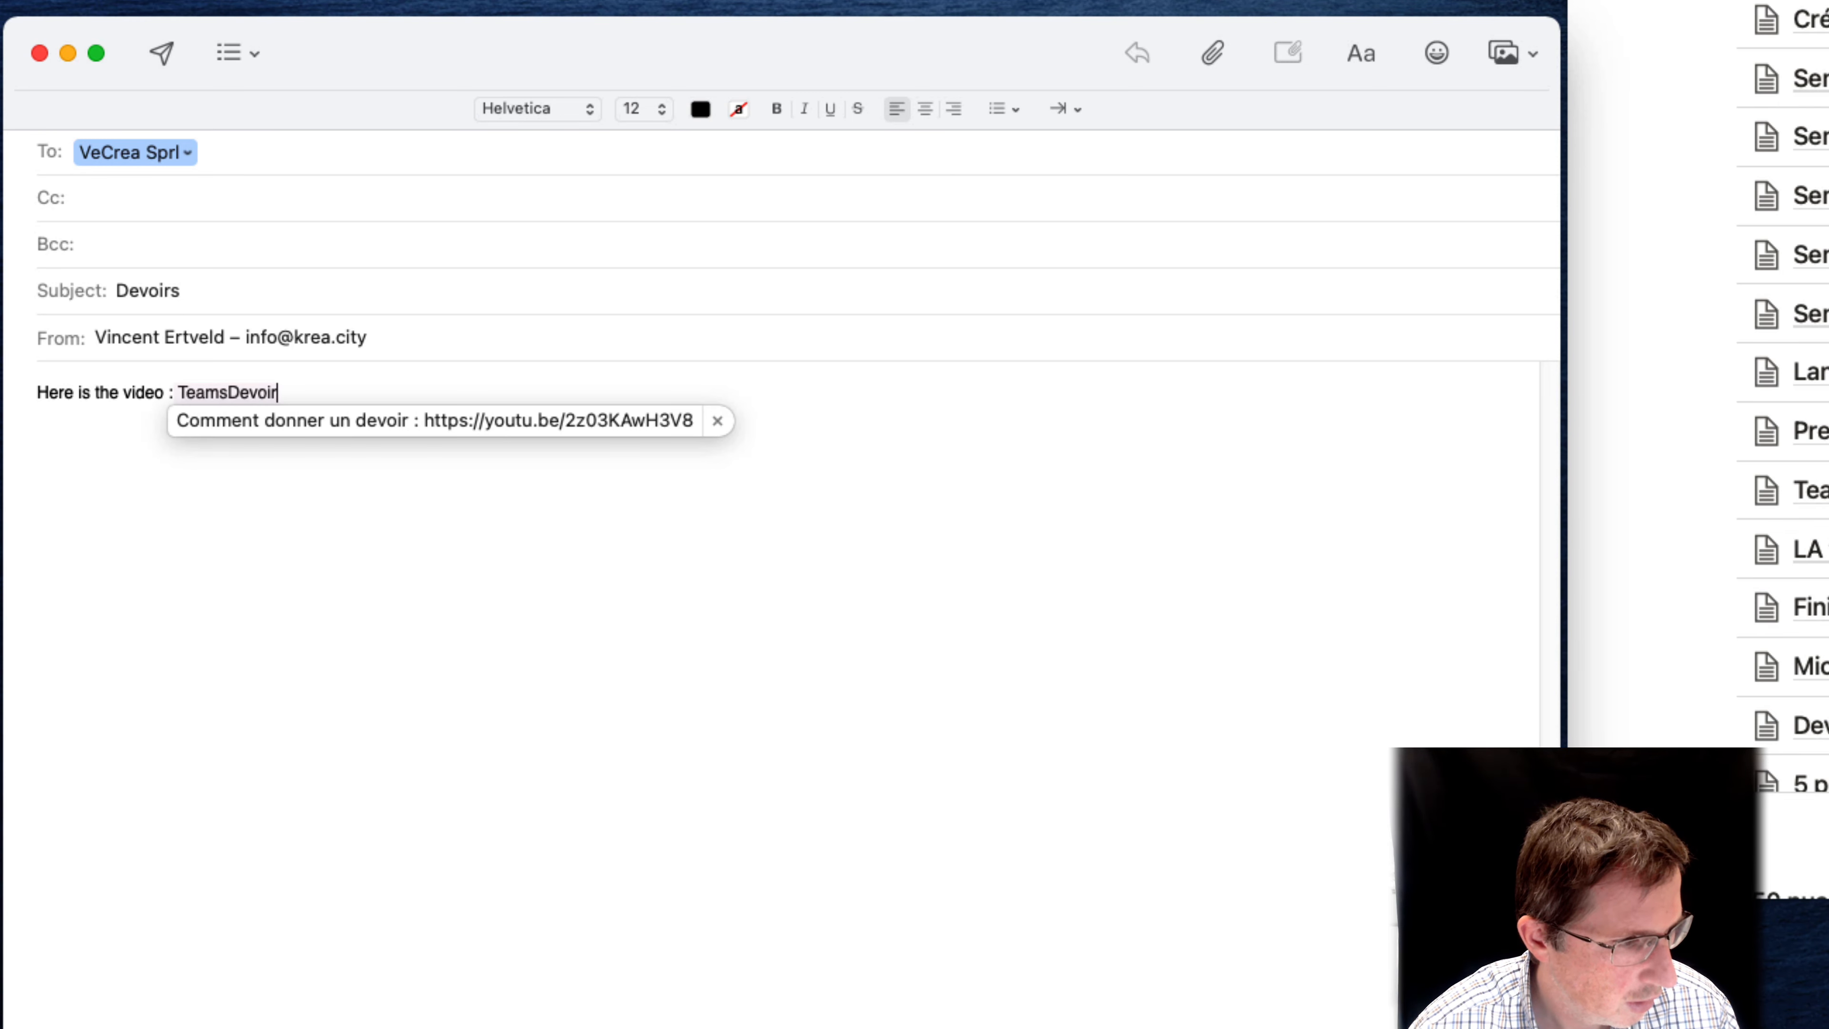
pyautogui.press('Return')
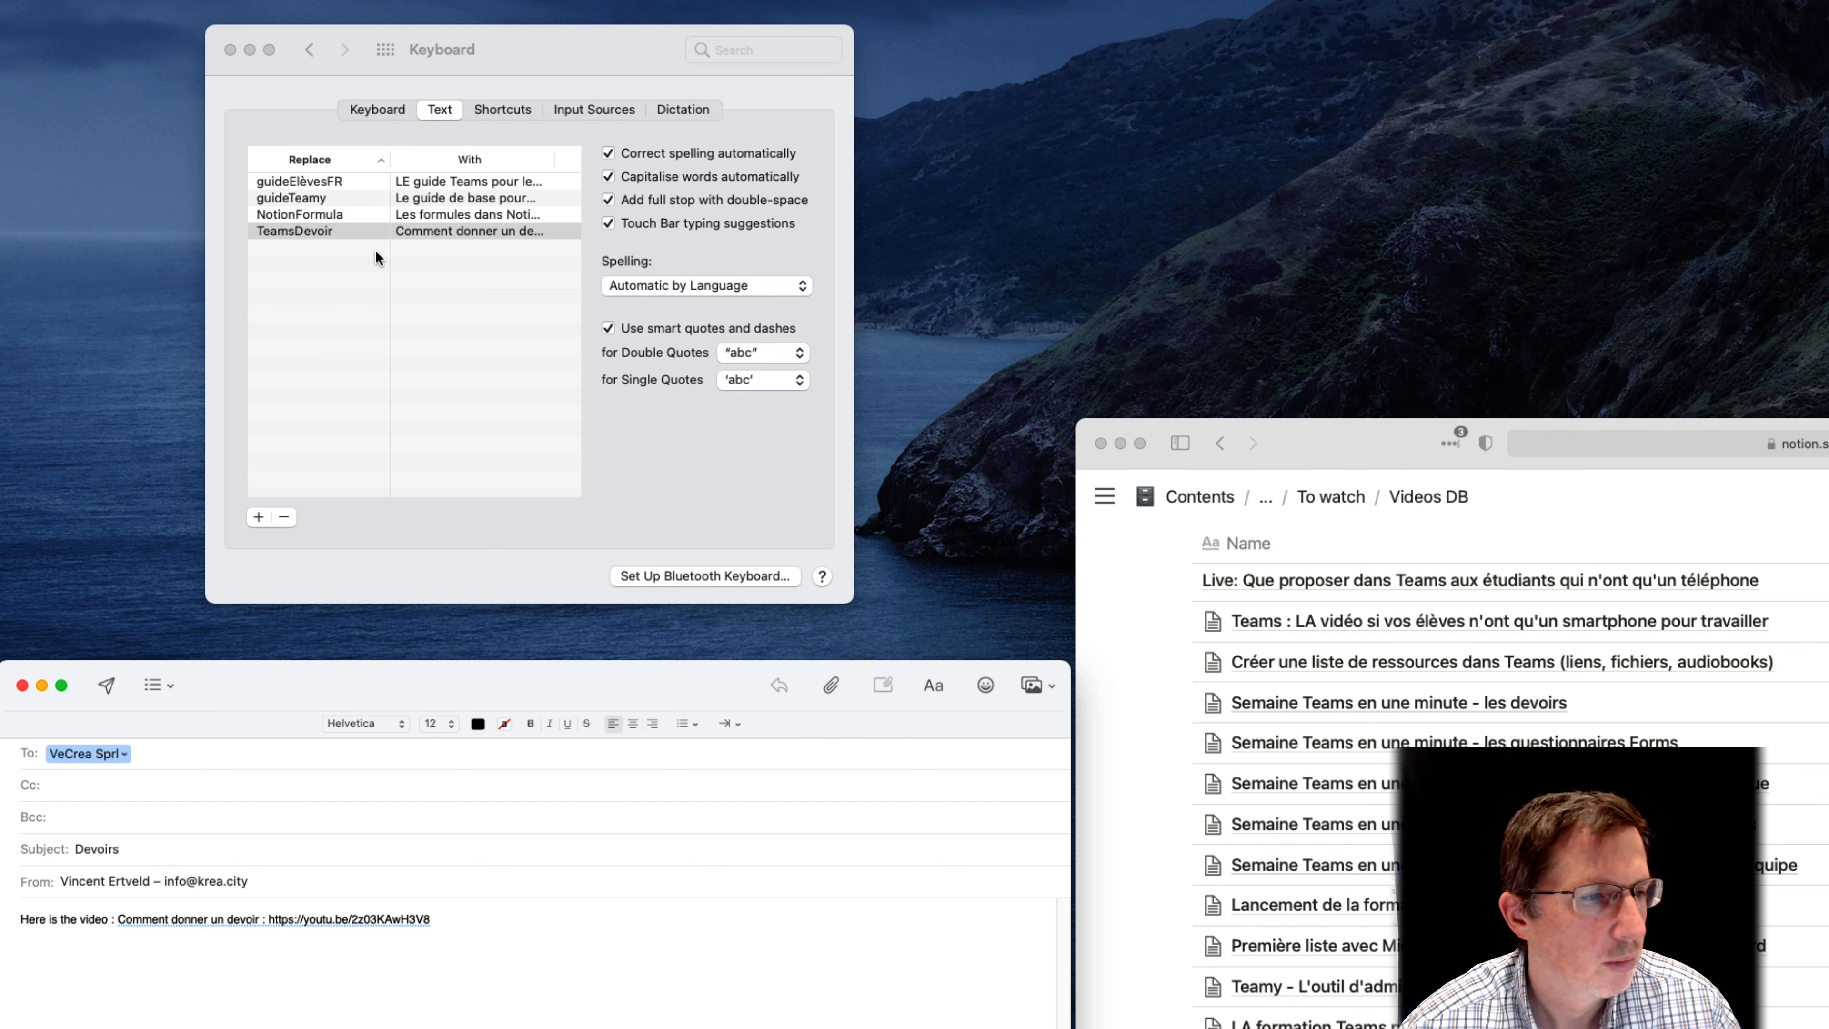
# Select all four text replacements in the Keyboard preferences and export them to the desktop as Text Substitutions.plist
pyautogui.click(344, 231)
pyautogui.moveTo(327, 243)
pyautogui.mouseDown()
pyautogui.moveTo(298, 189)
pyautogui.moveTo(664, 198)
pyautogui.moveTo(70, 198)
pyautogui.moveTo(320, 234)
pyautogui.mouseUp()
pyautogui.moveTo(396, 286); pyautogui.dragTo(76, 190)
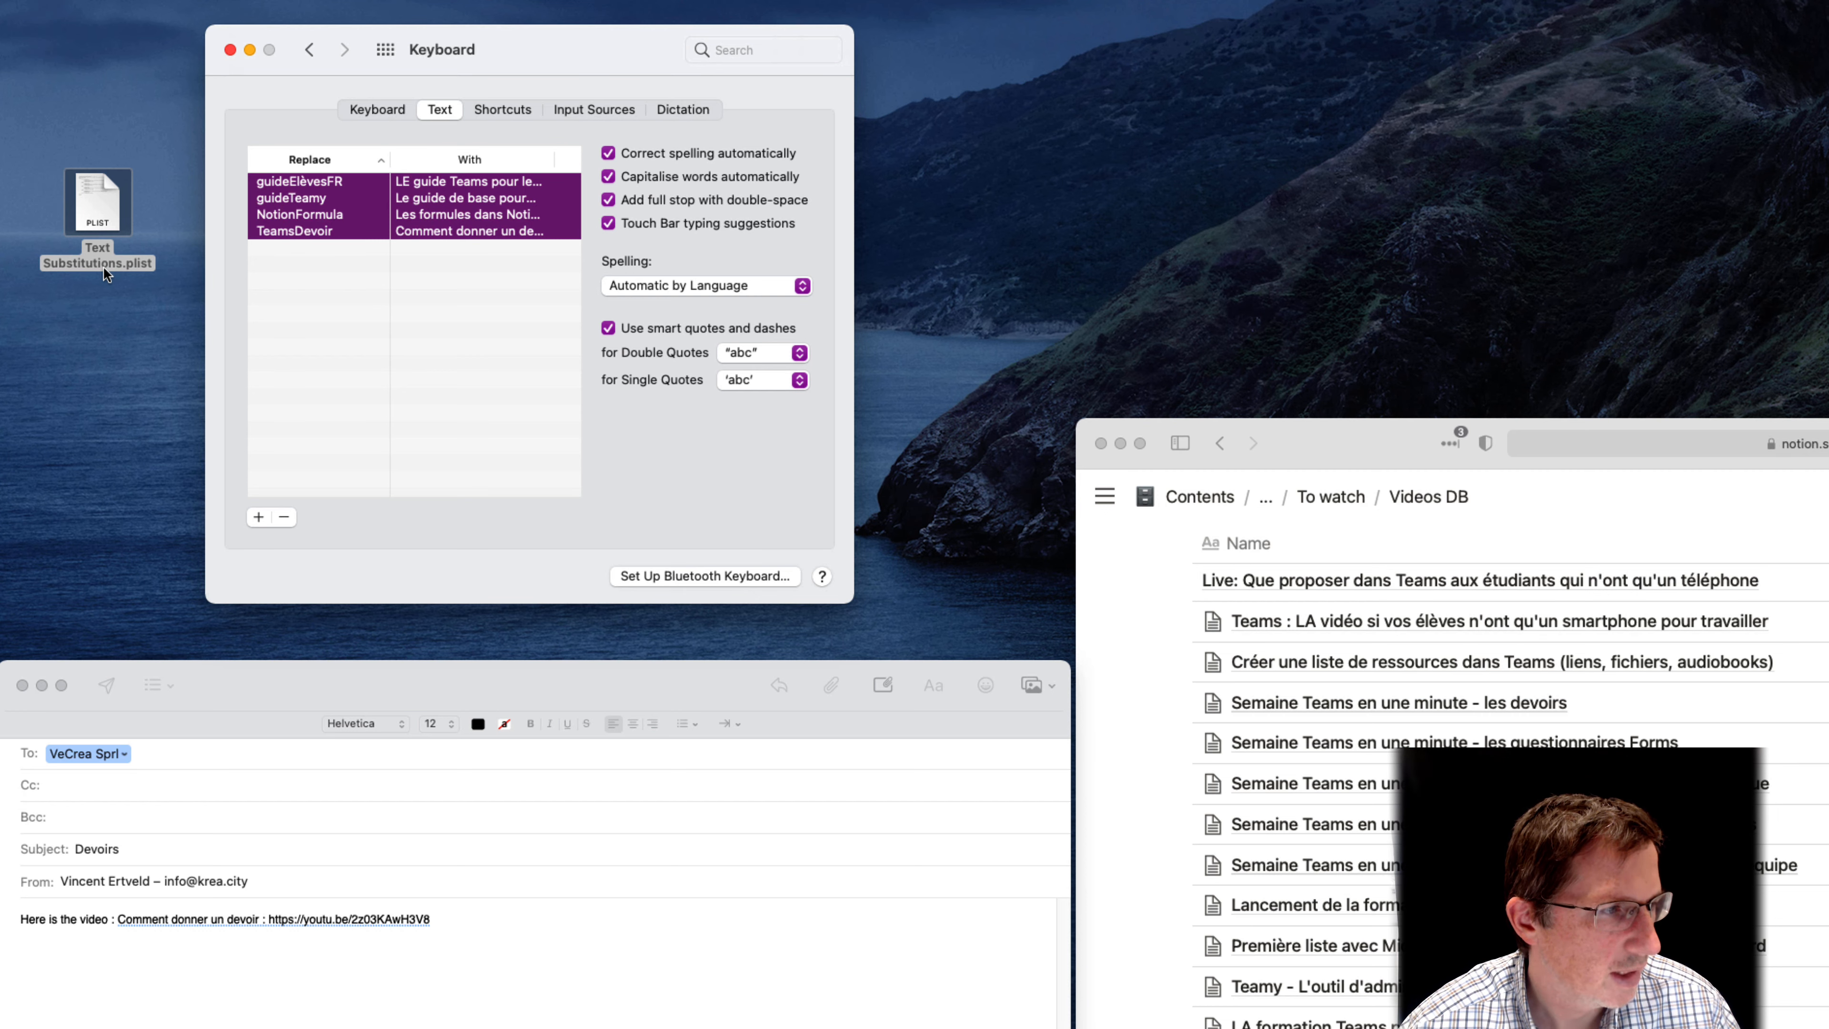
# Open Text Substitutions.plist from the desktop and enlarge both its window and its displayed text
pyautogui.doubleClick(103, 250)
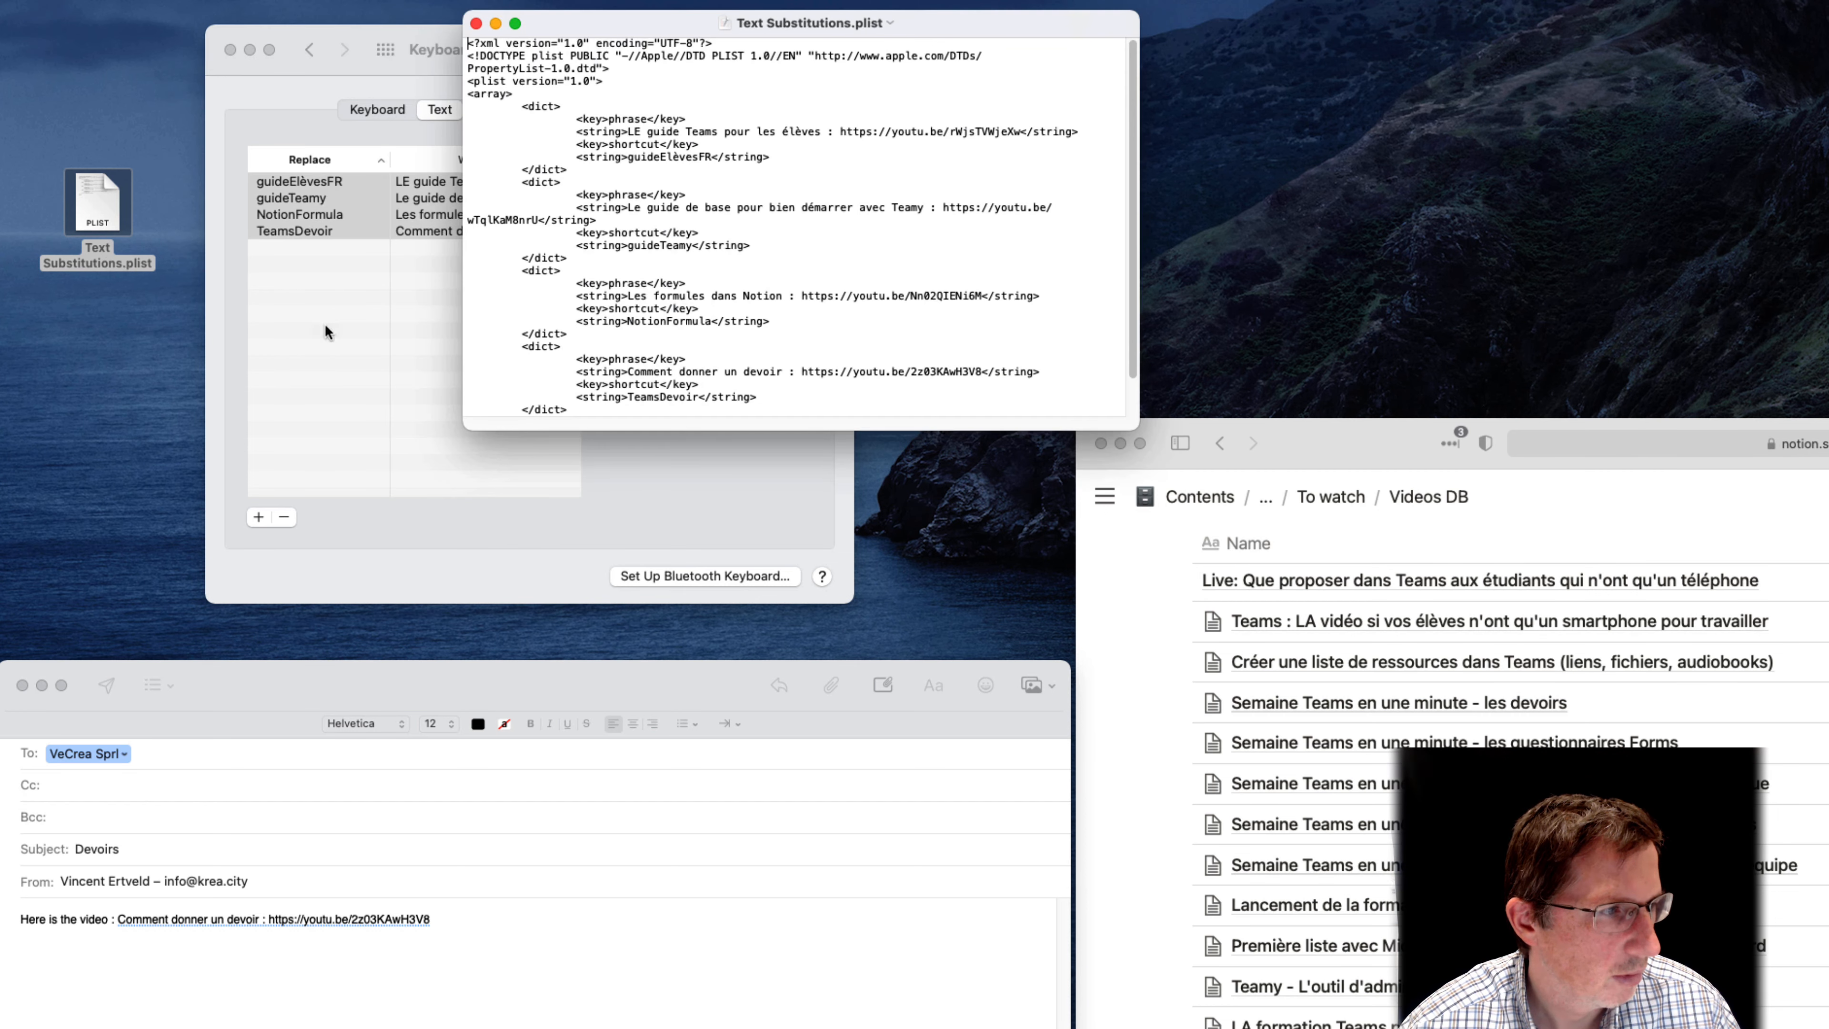
pyautogui.moveTo(1132, 426); pyautogui.dragTo(1821, 904)
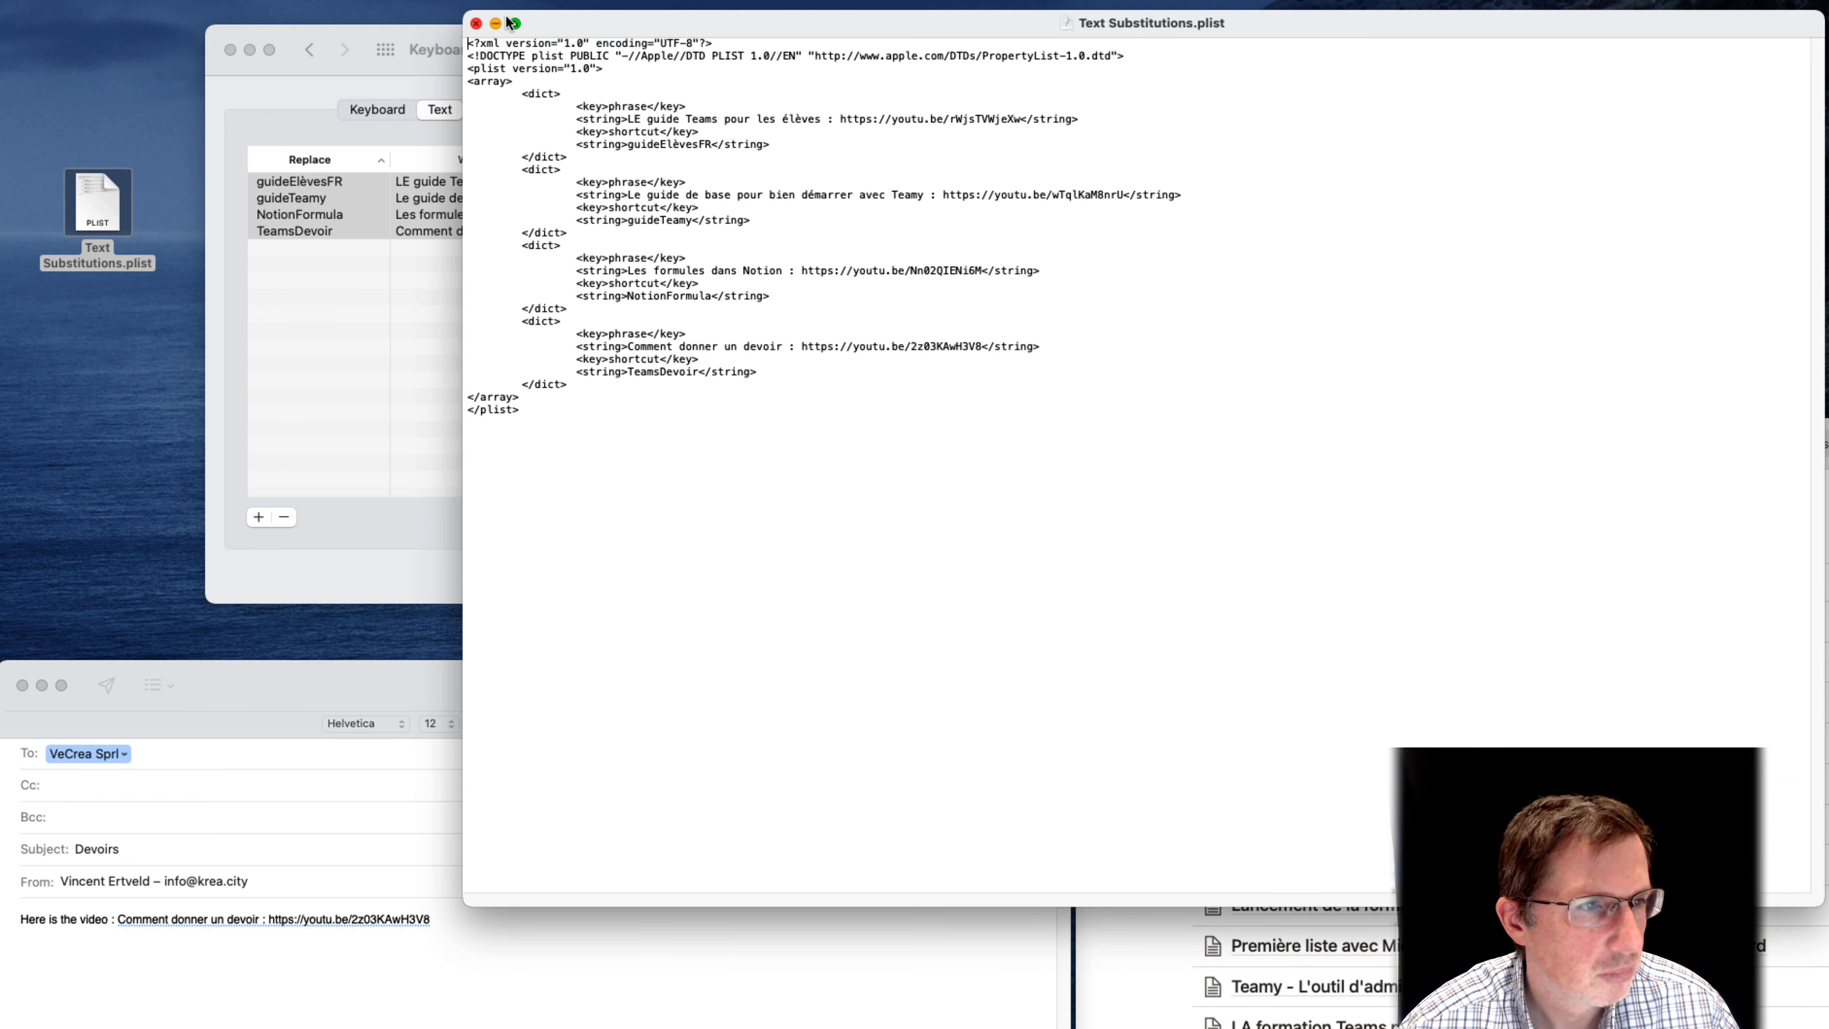
pyautogui.click(252, 0)
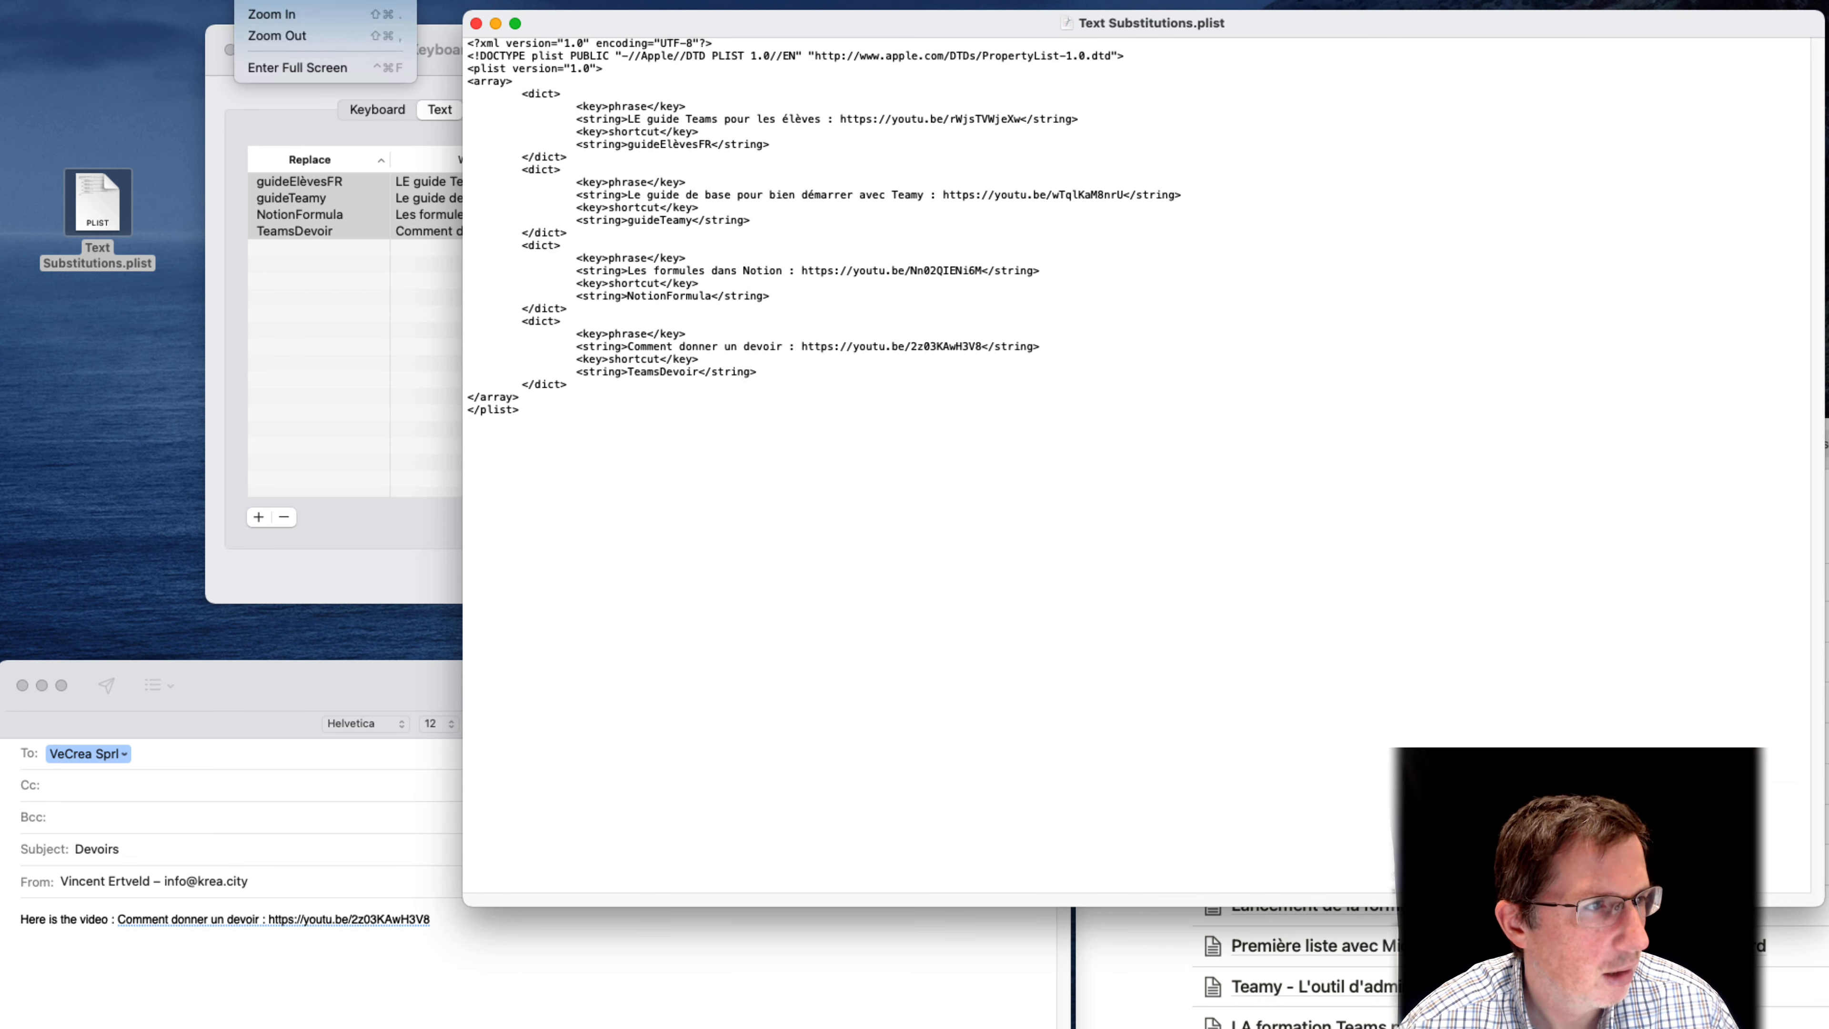
pyautogui.click(291, 18)
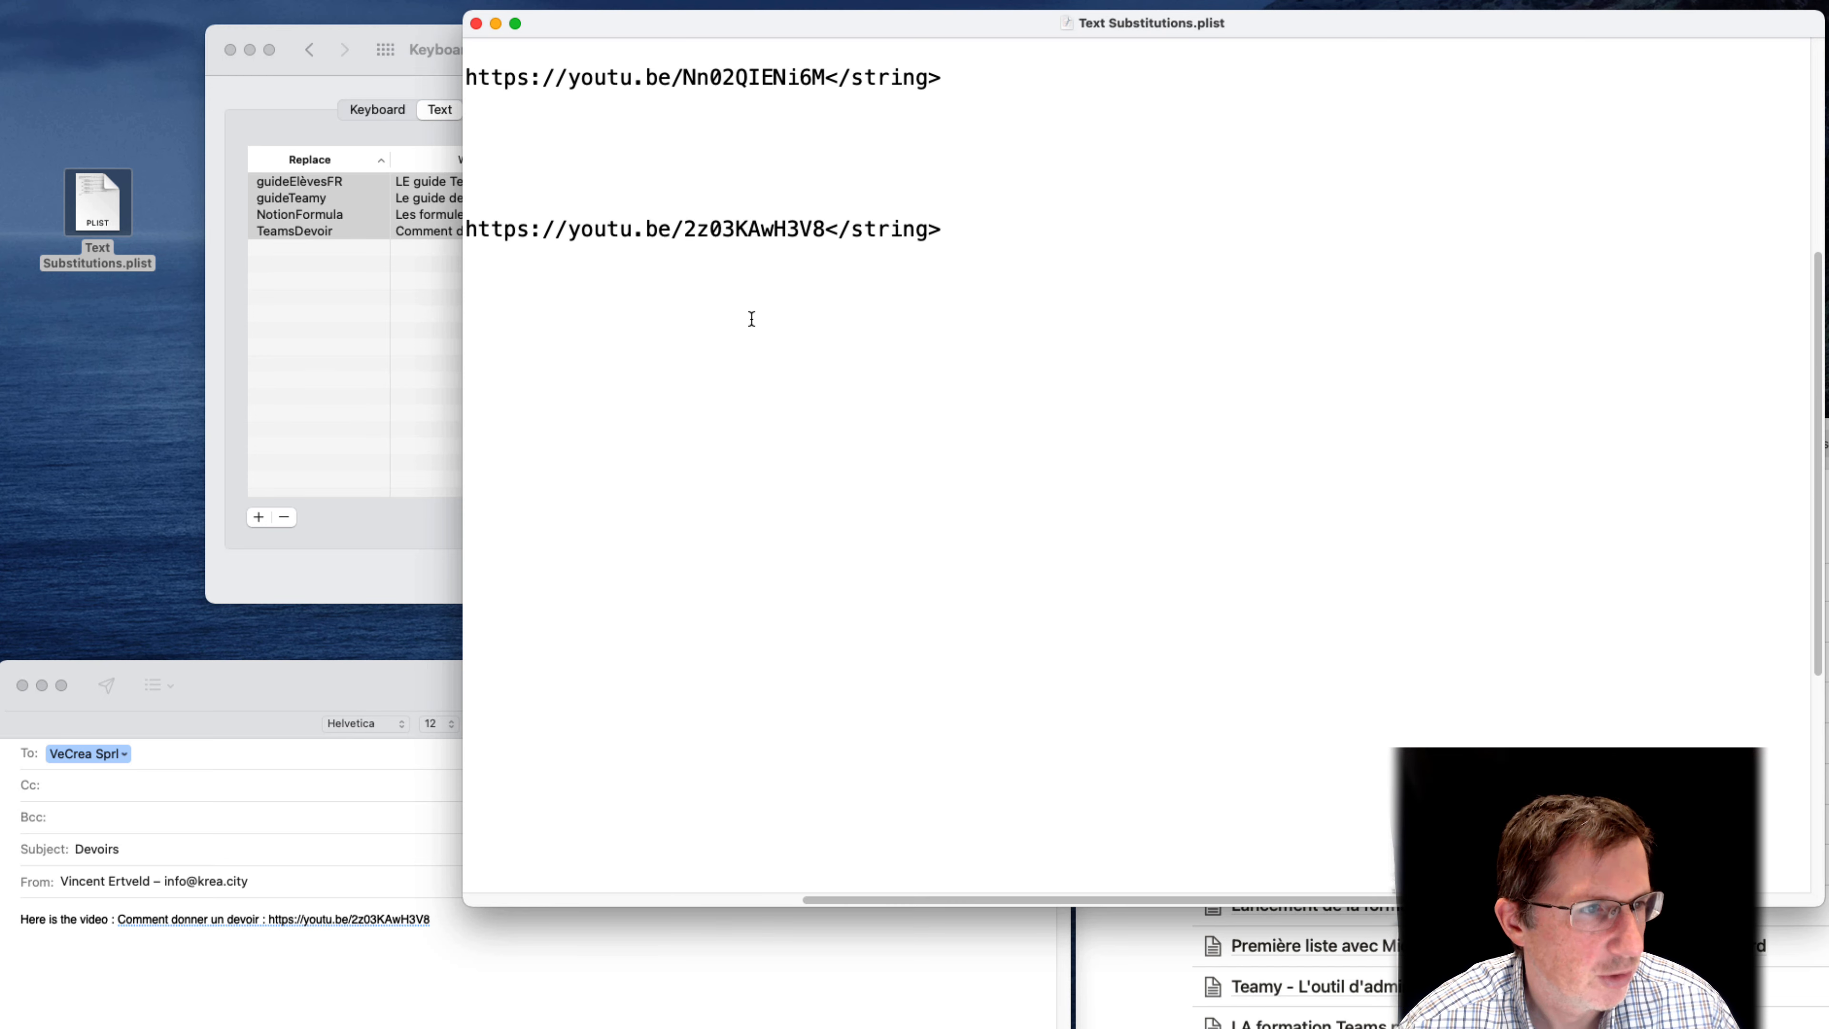
pyautogui.click(755, 901)
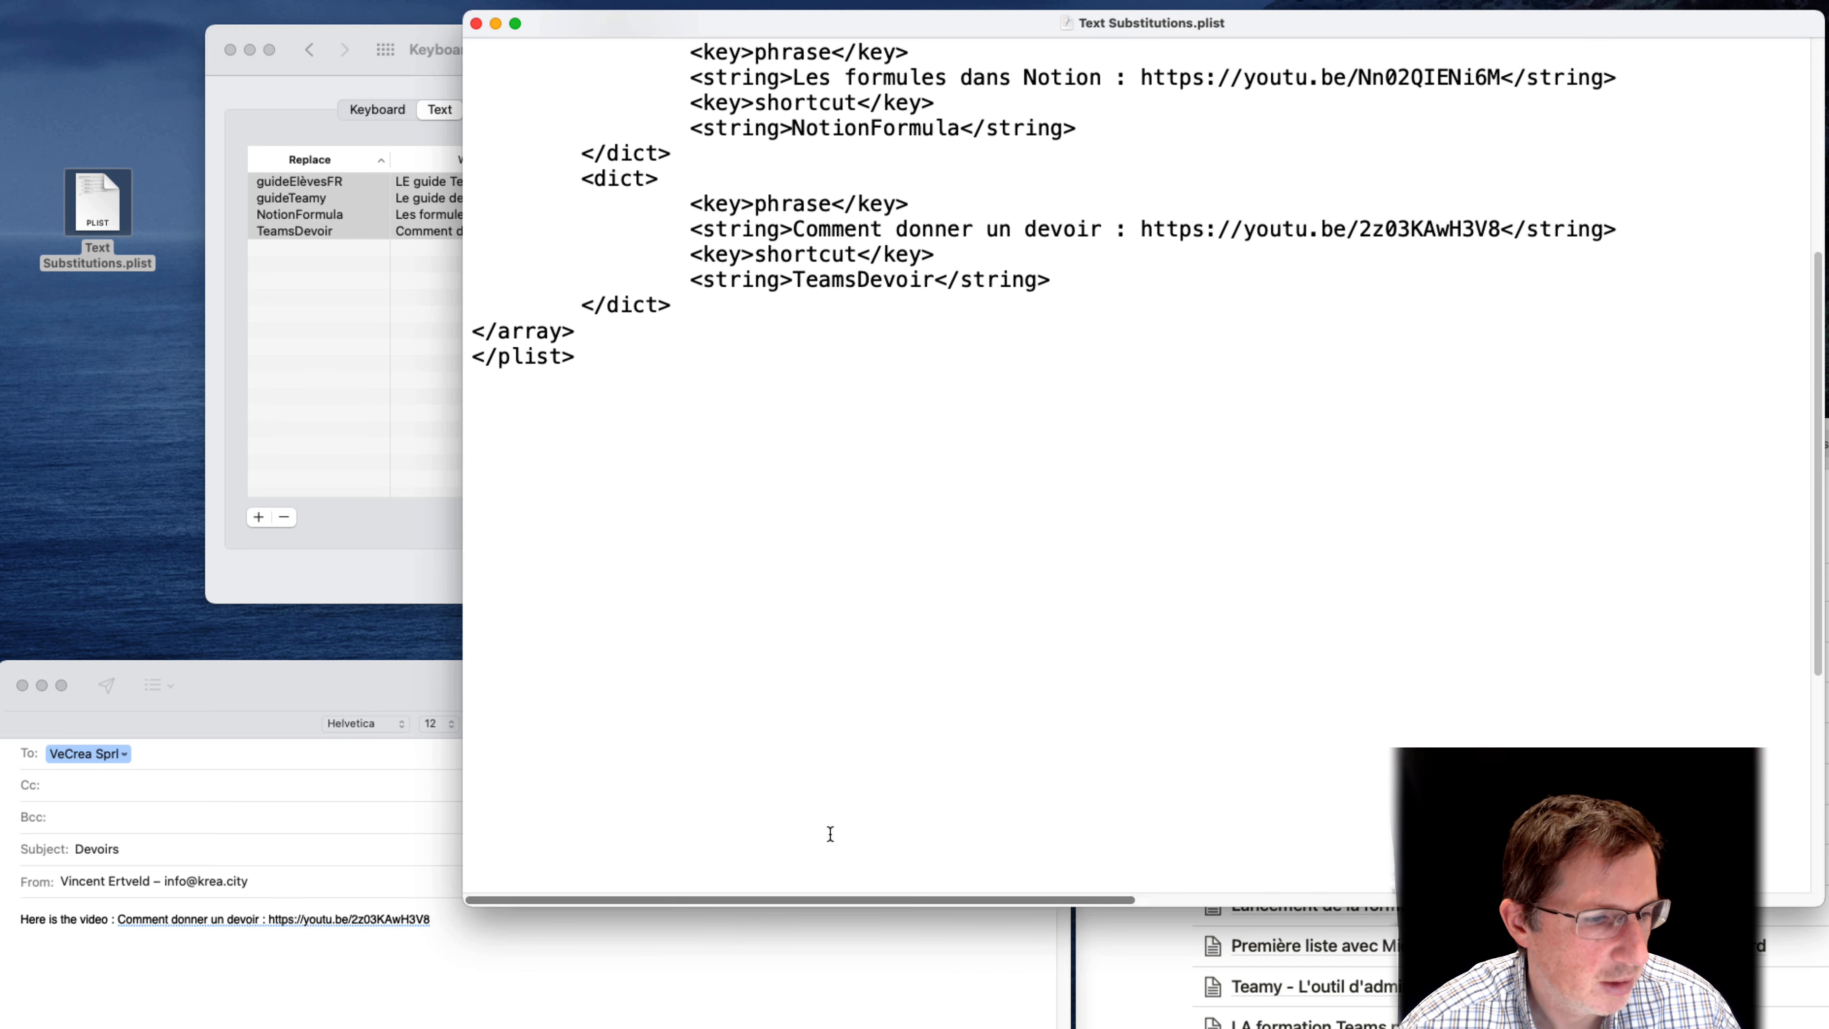
pyautogui.scroll(6, 828, 833)
# Examine how the phrase and shortcut keys and their strings are structured in the plist entries
pyautogui.doubleClick(782, 173)
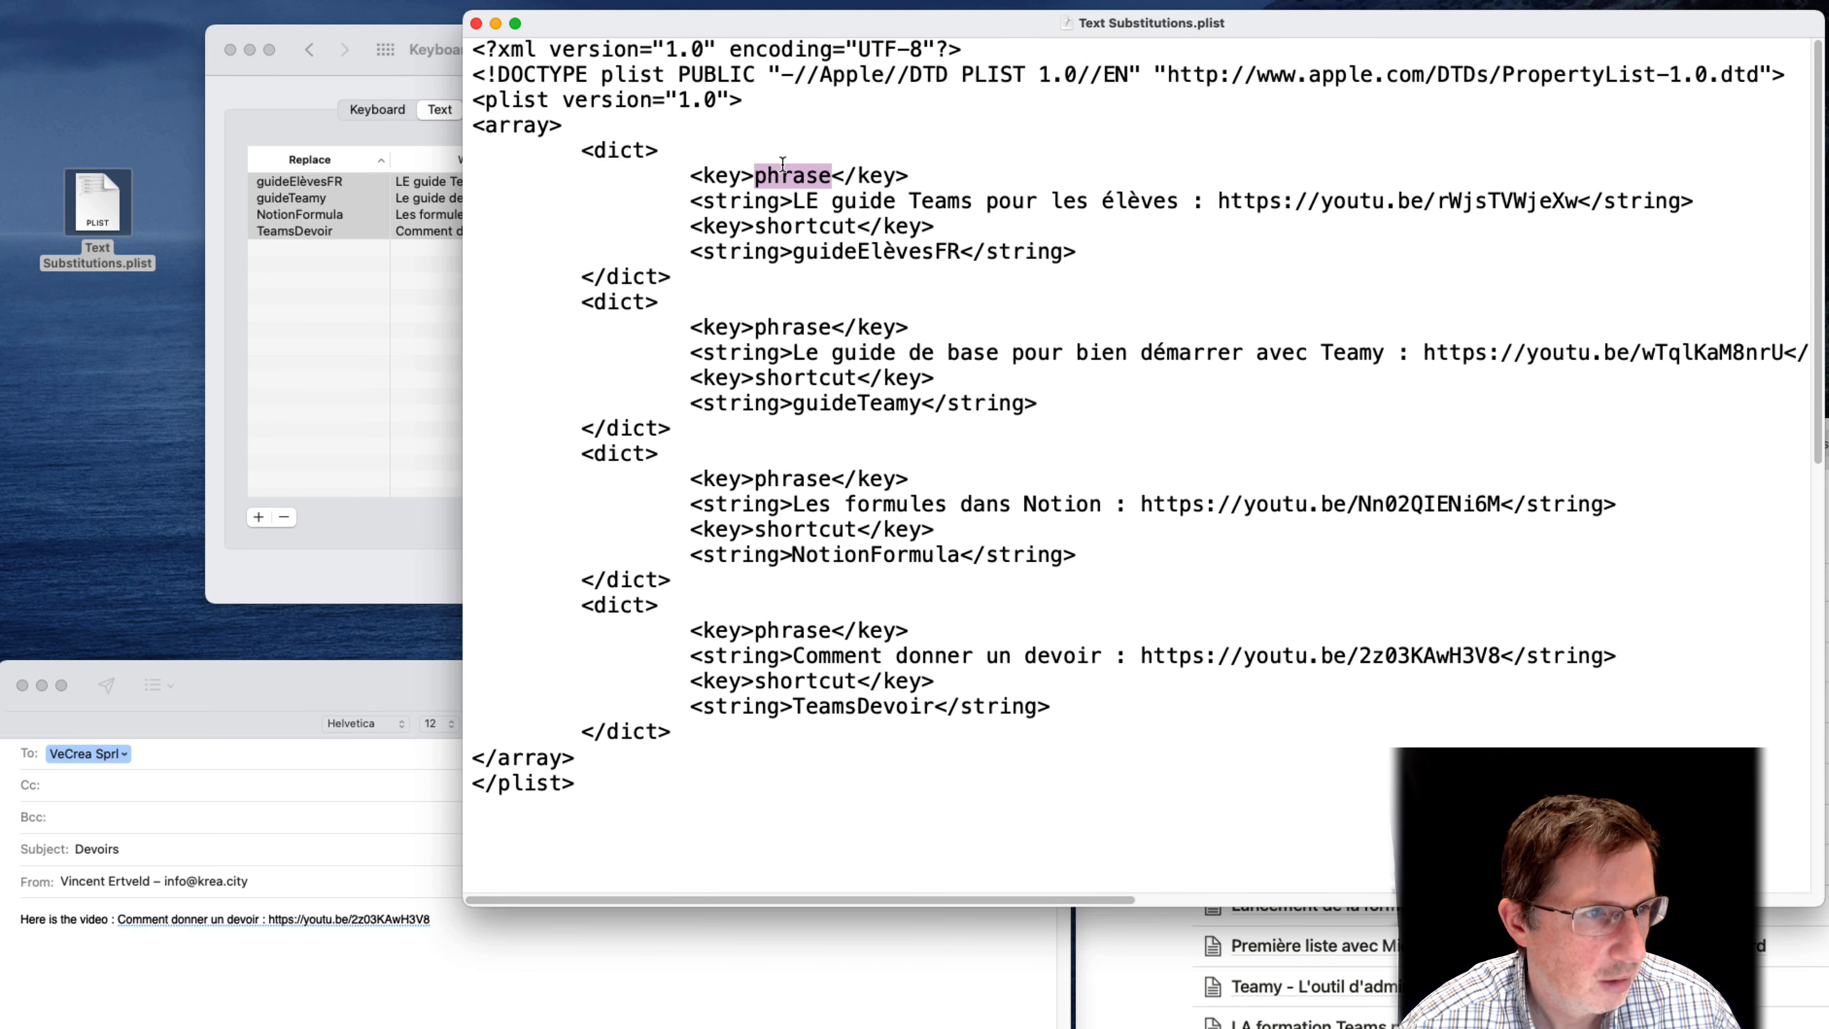
pyautogui.doubleClick(814, 225)
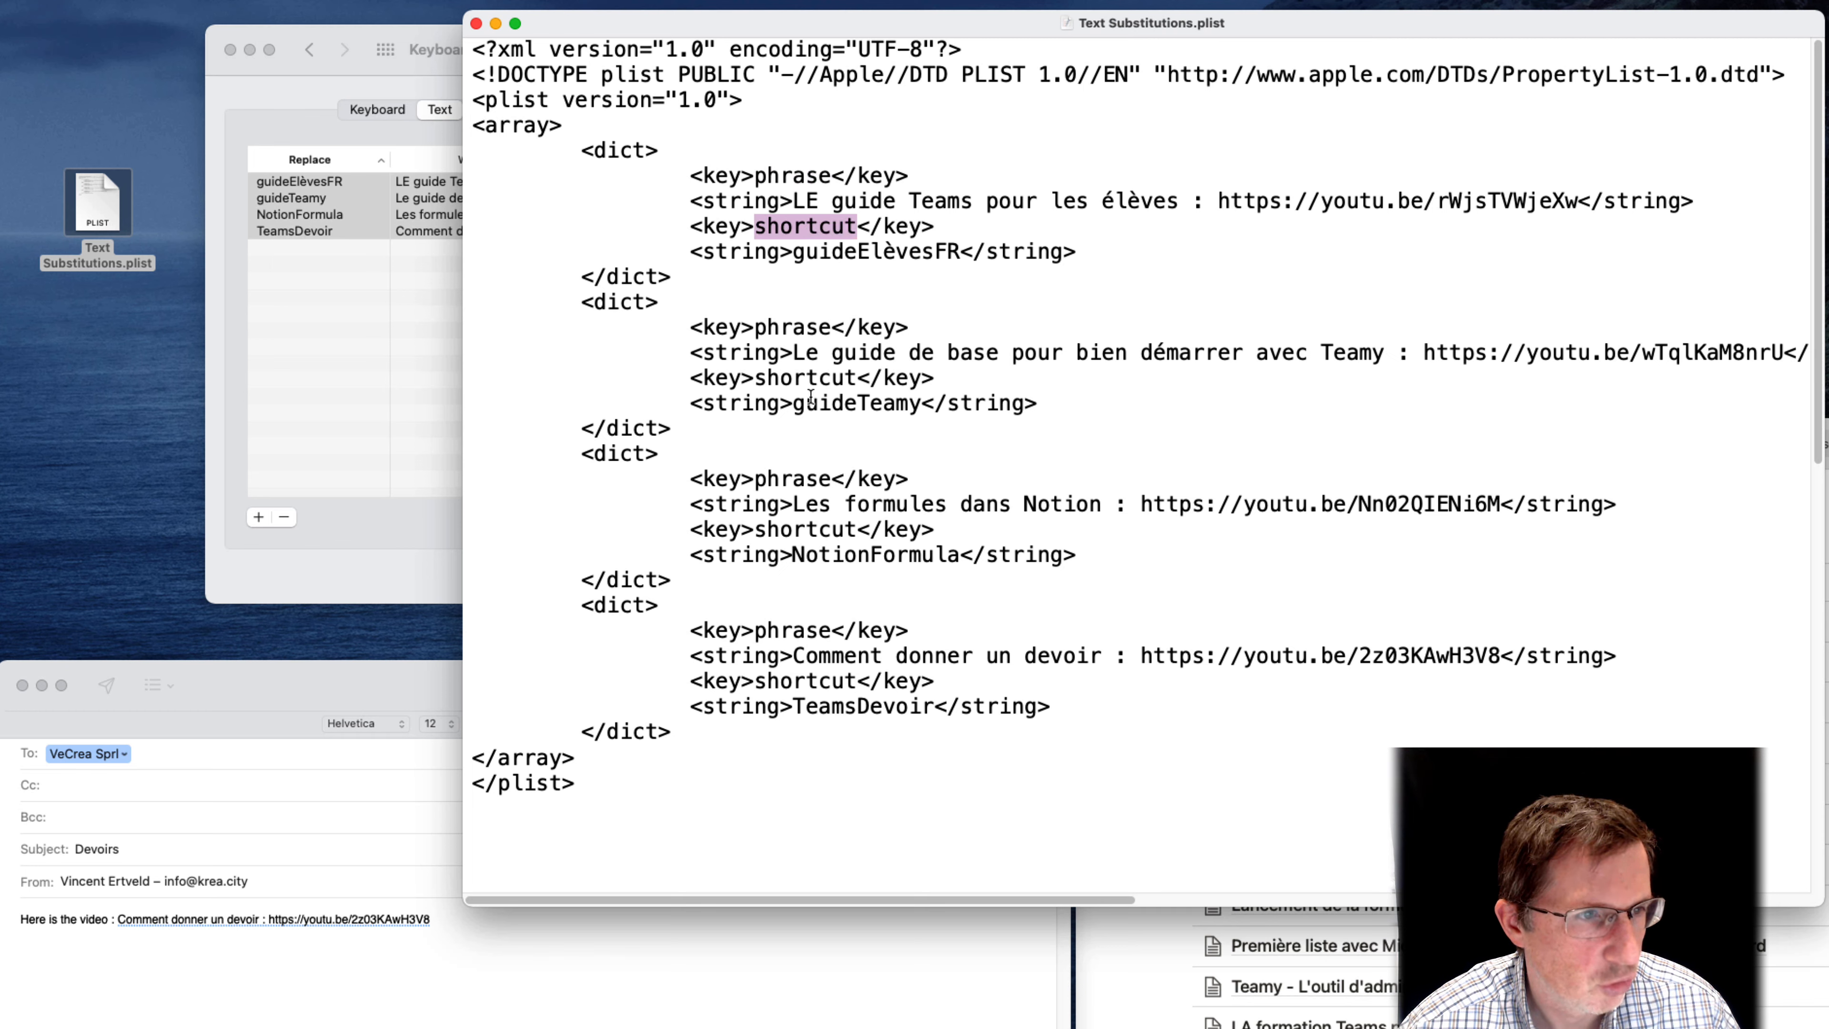
pyautogui.doubleClick(781, 176)
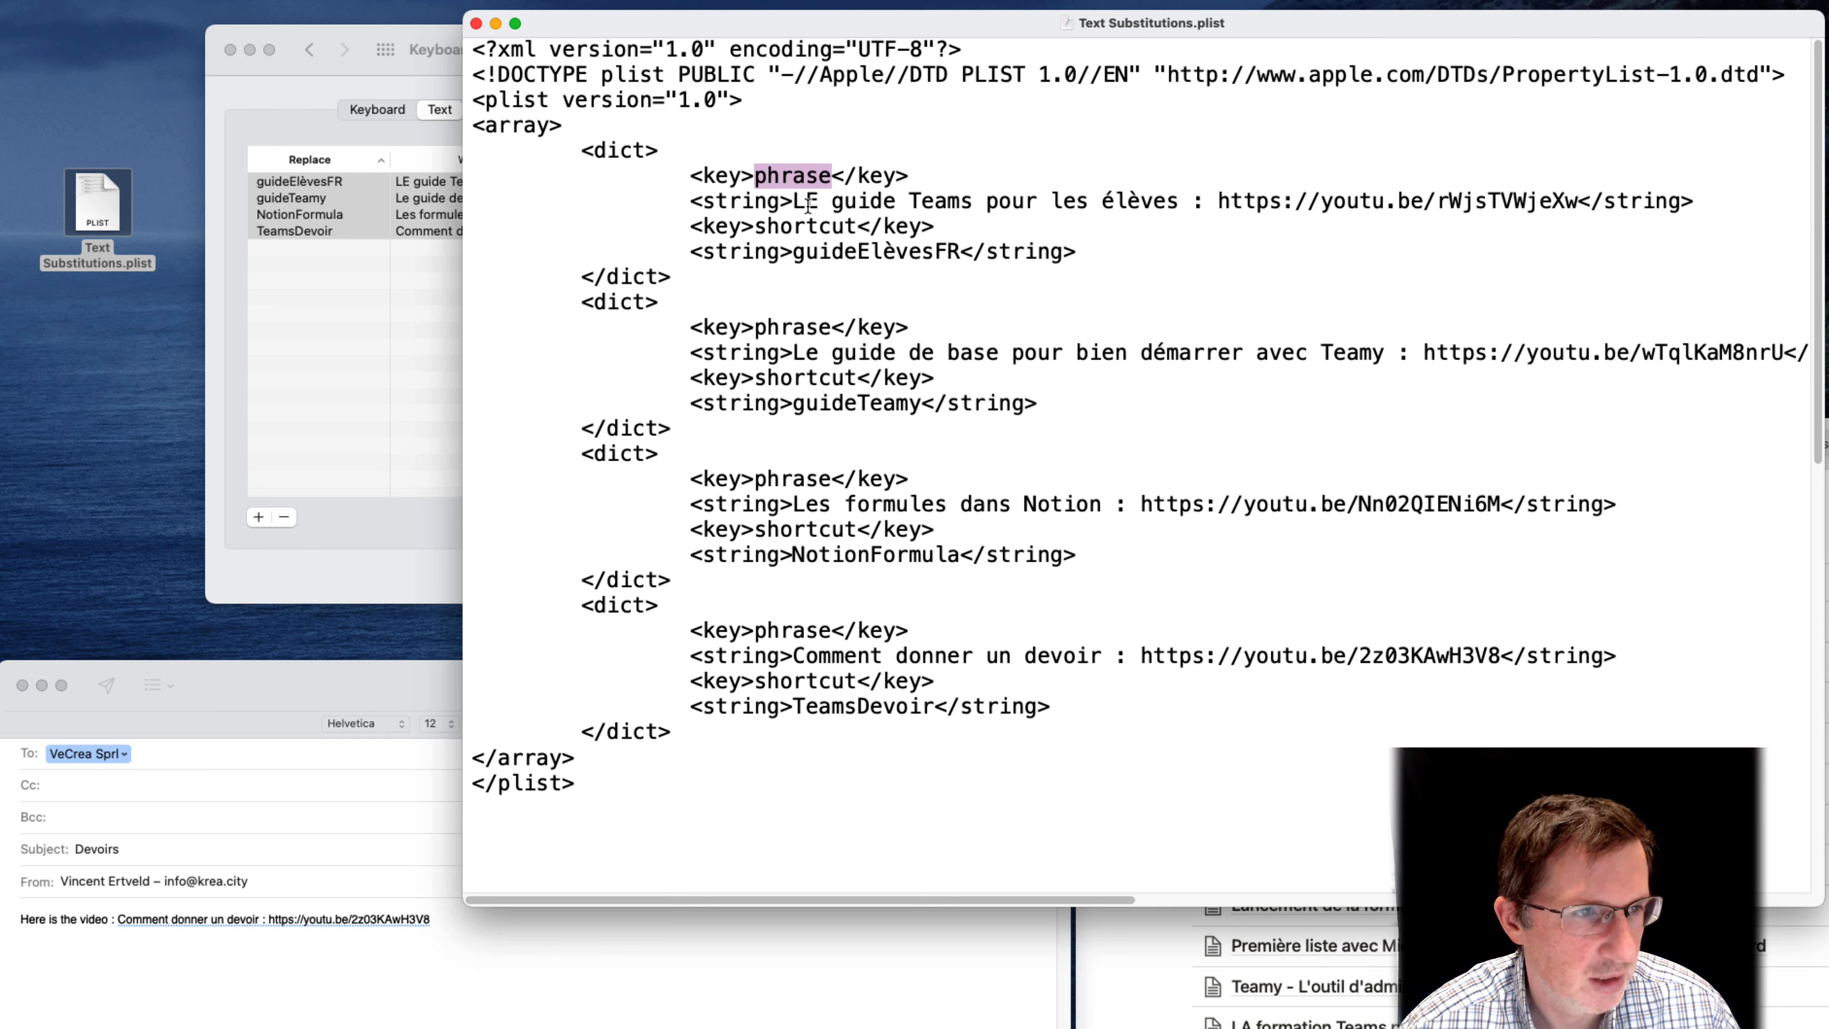
pyautogui.doubleClick(805, 228)
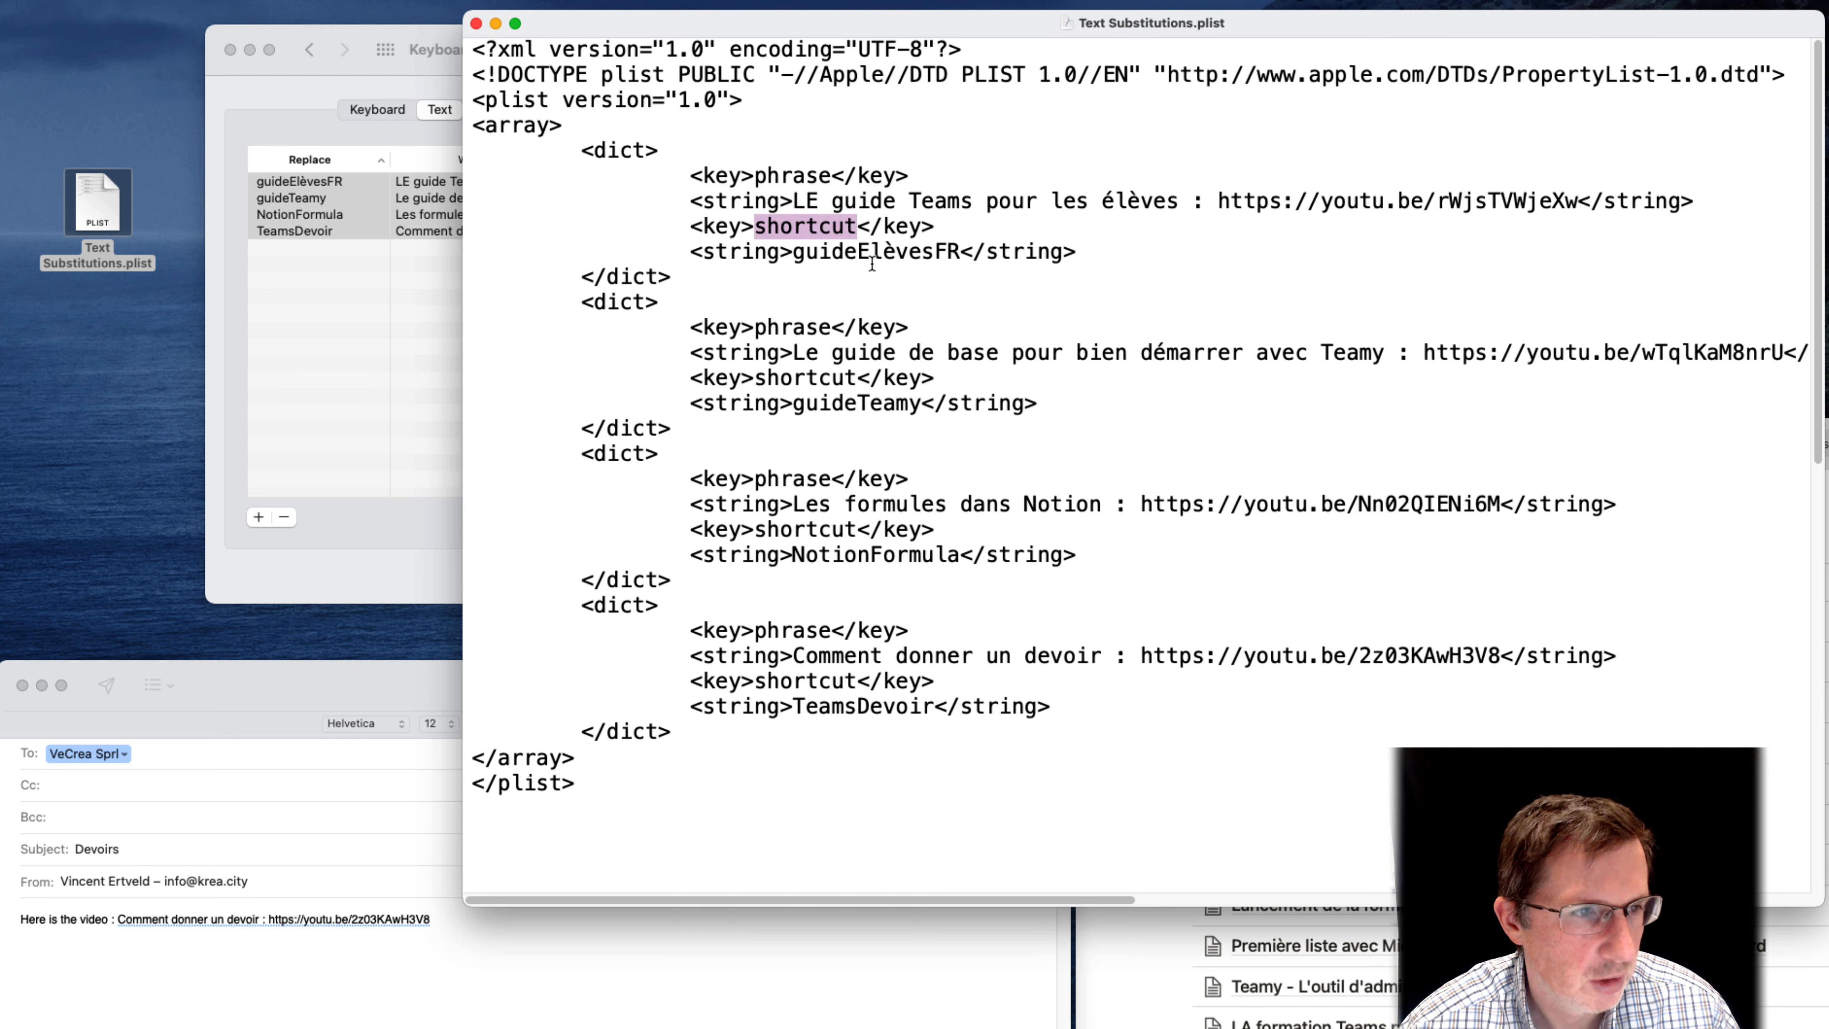
pyautogui.doubleClick(873, 254)
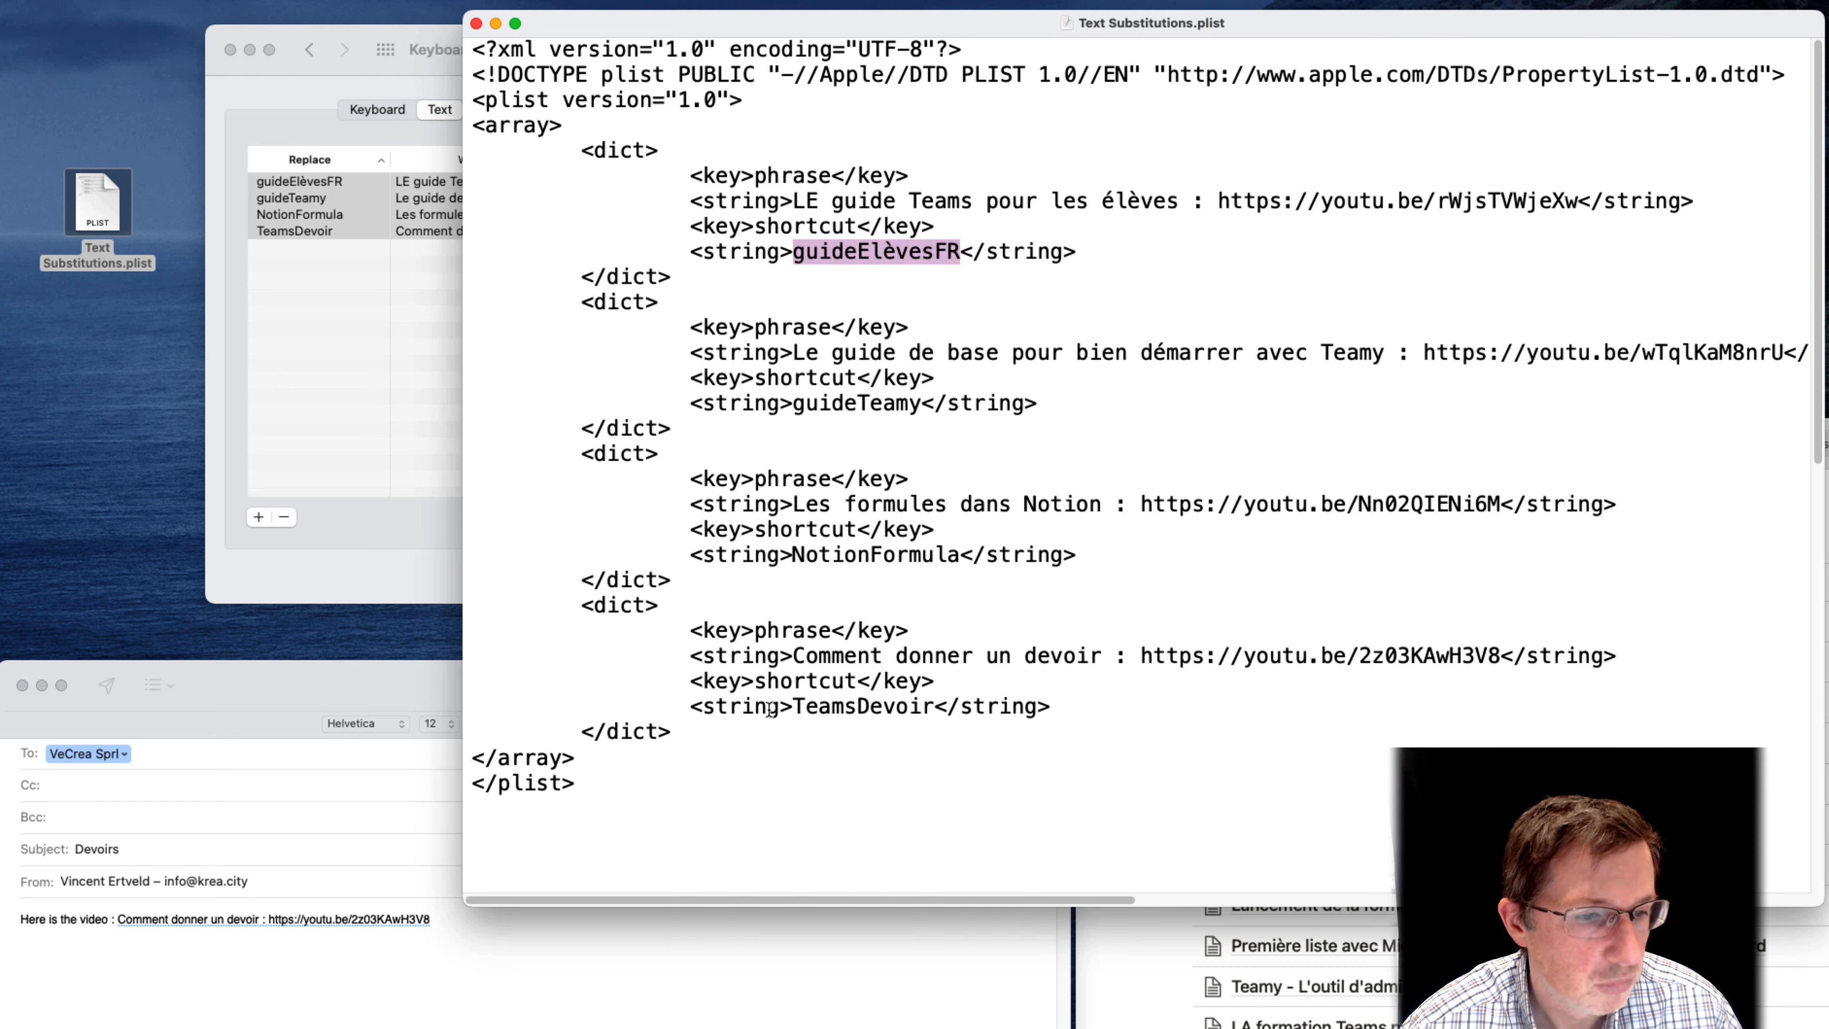
pyautogui.click(703, 708)
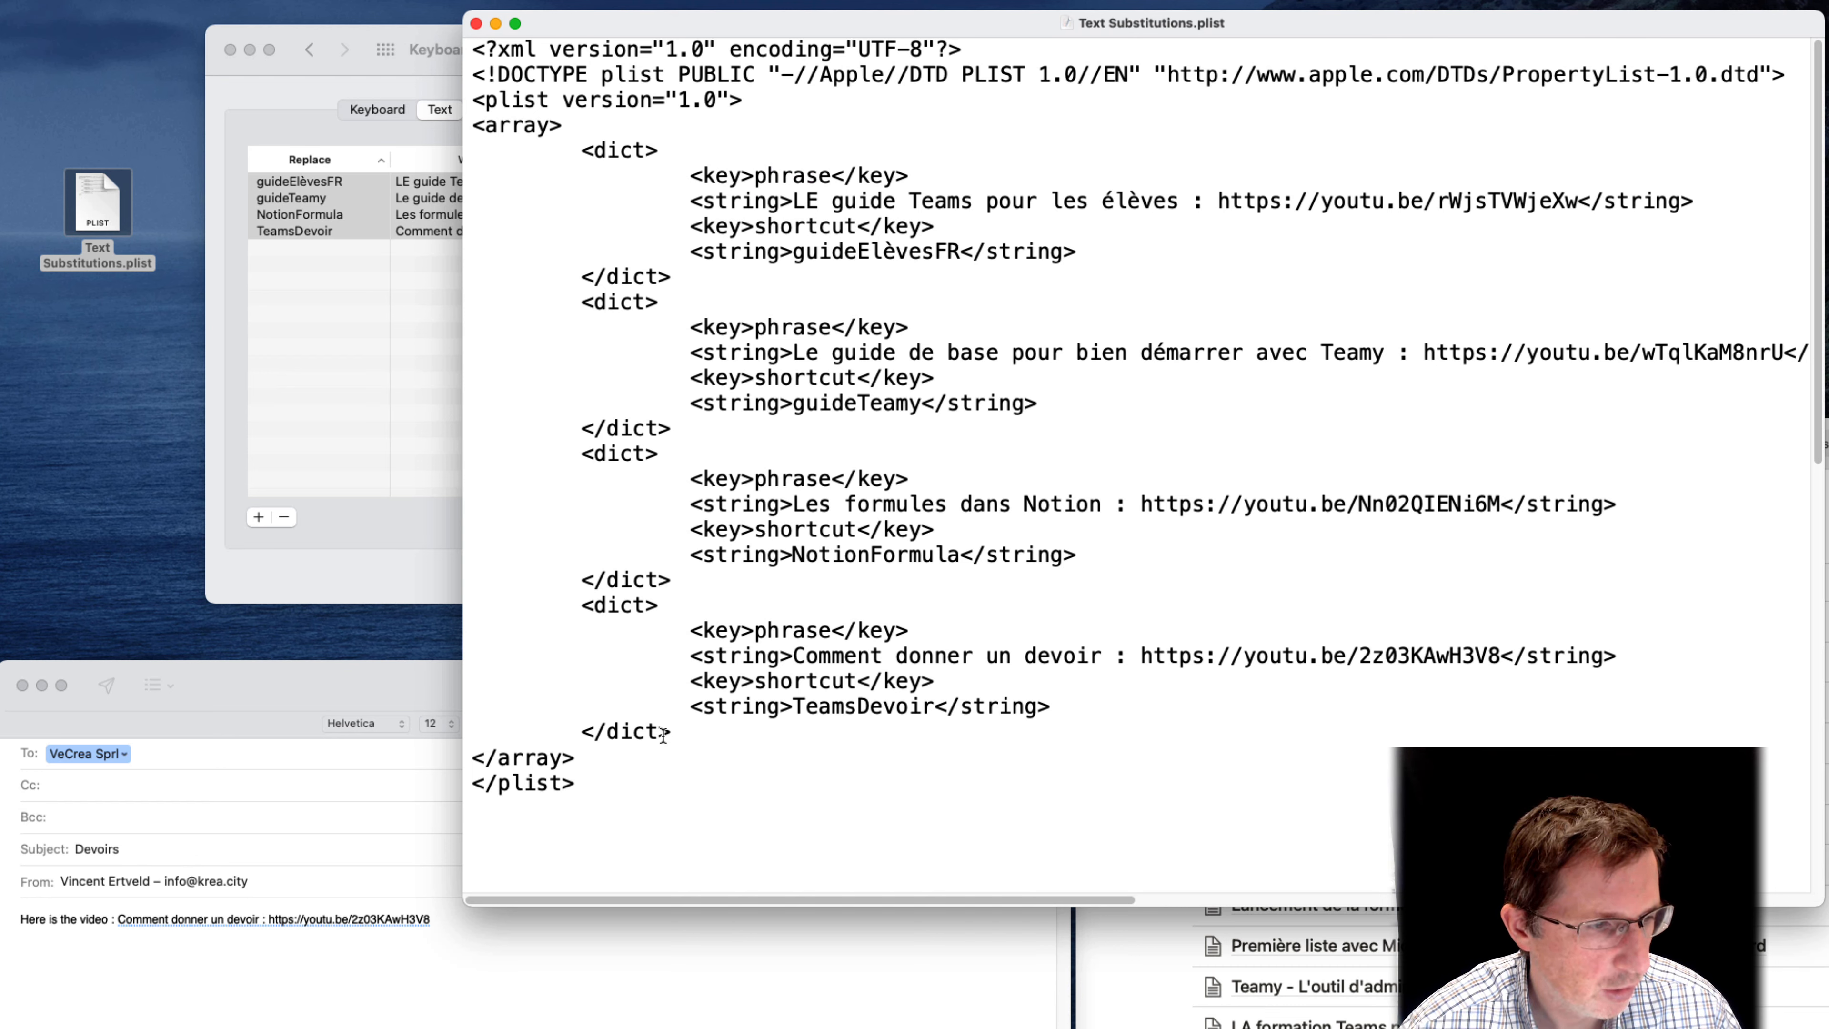
# Duplicate the TeamsDevoir dict block directly below the original, before the closing array tag of the plist
pyautogui.moveTo(675, 732); pyautogui.dragTo(401, 613)
pyautogui.press('super+c')
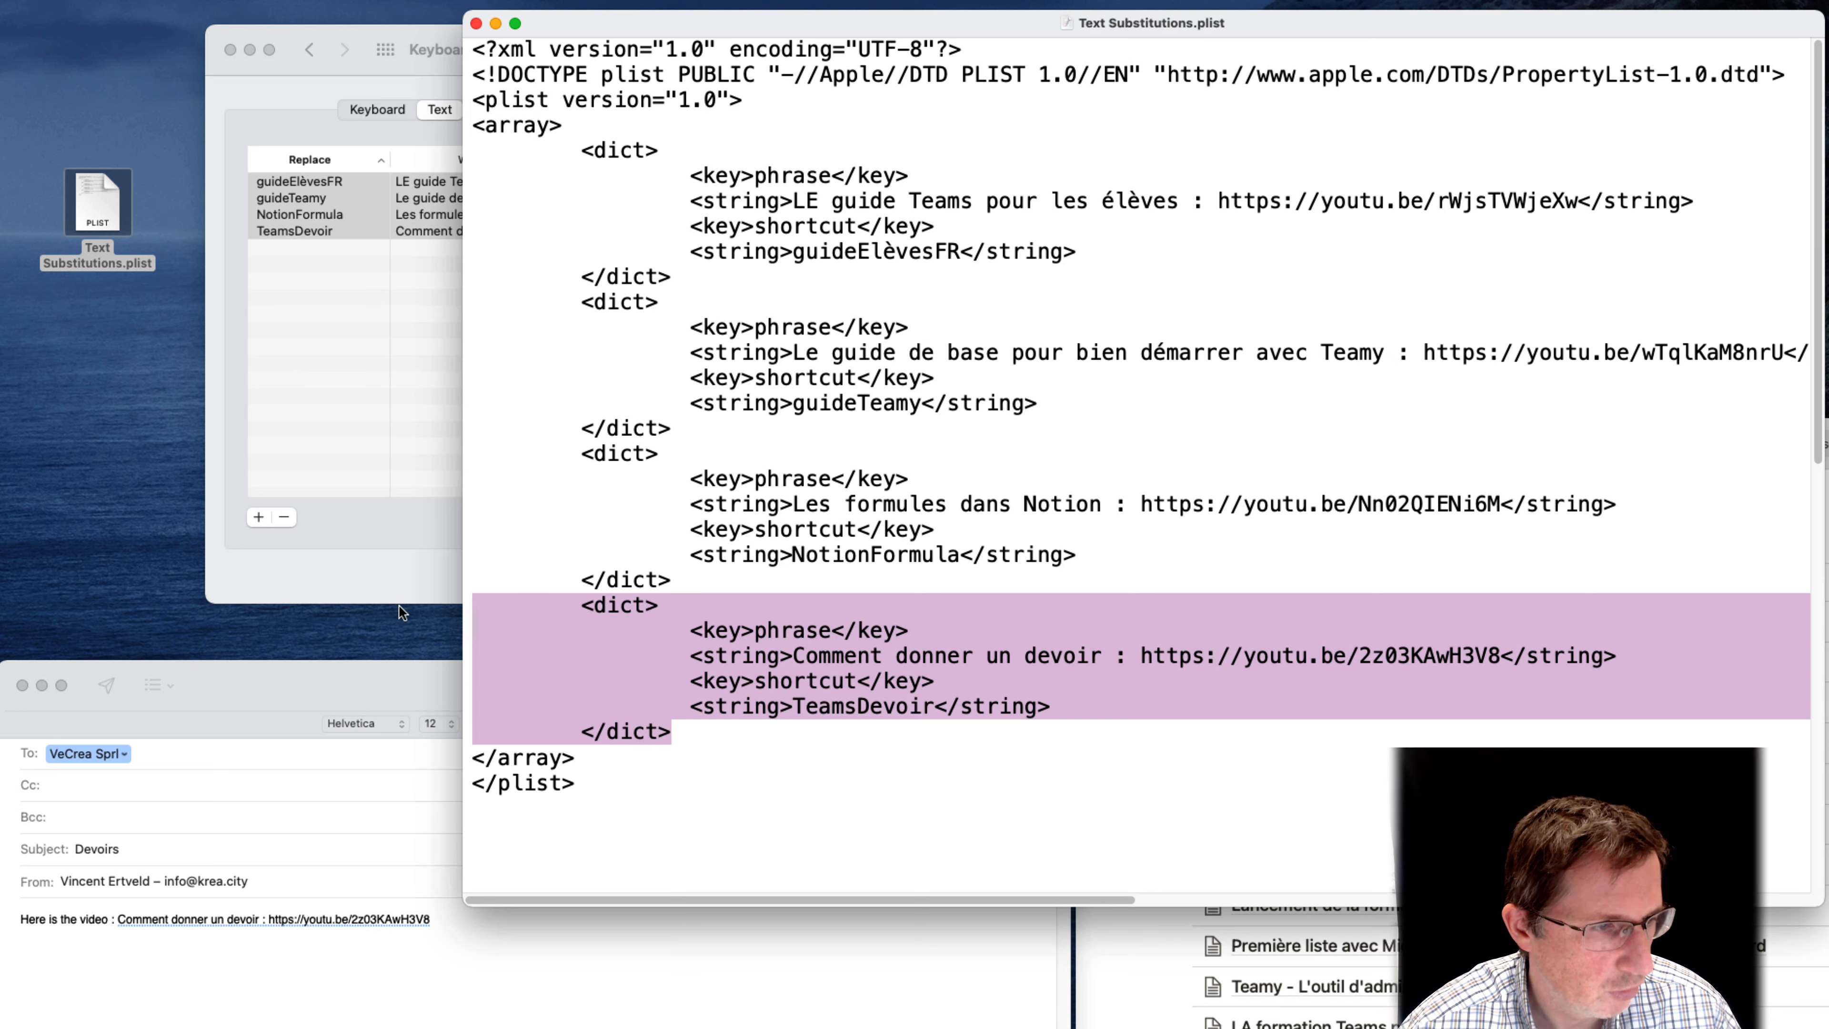
pyautogui.click(747, 735)
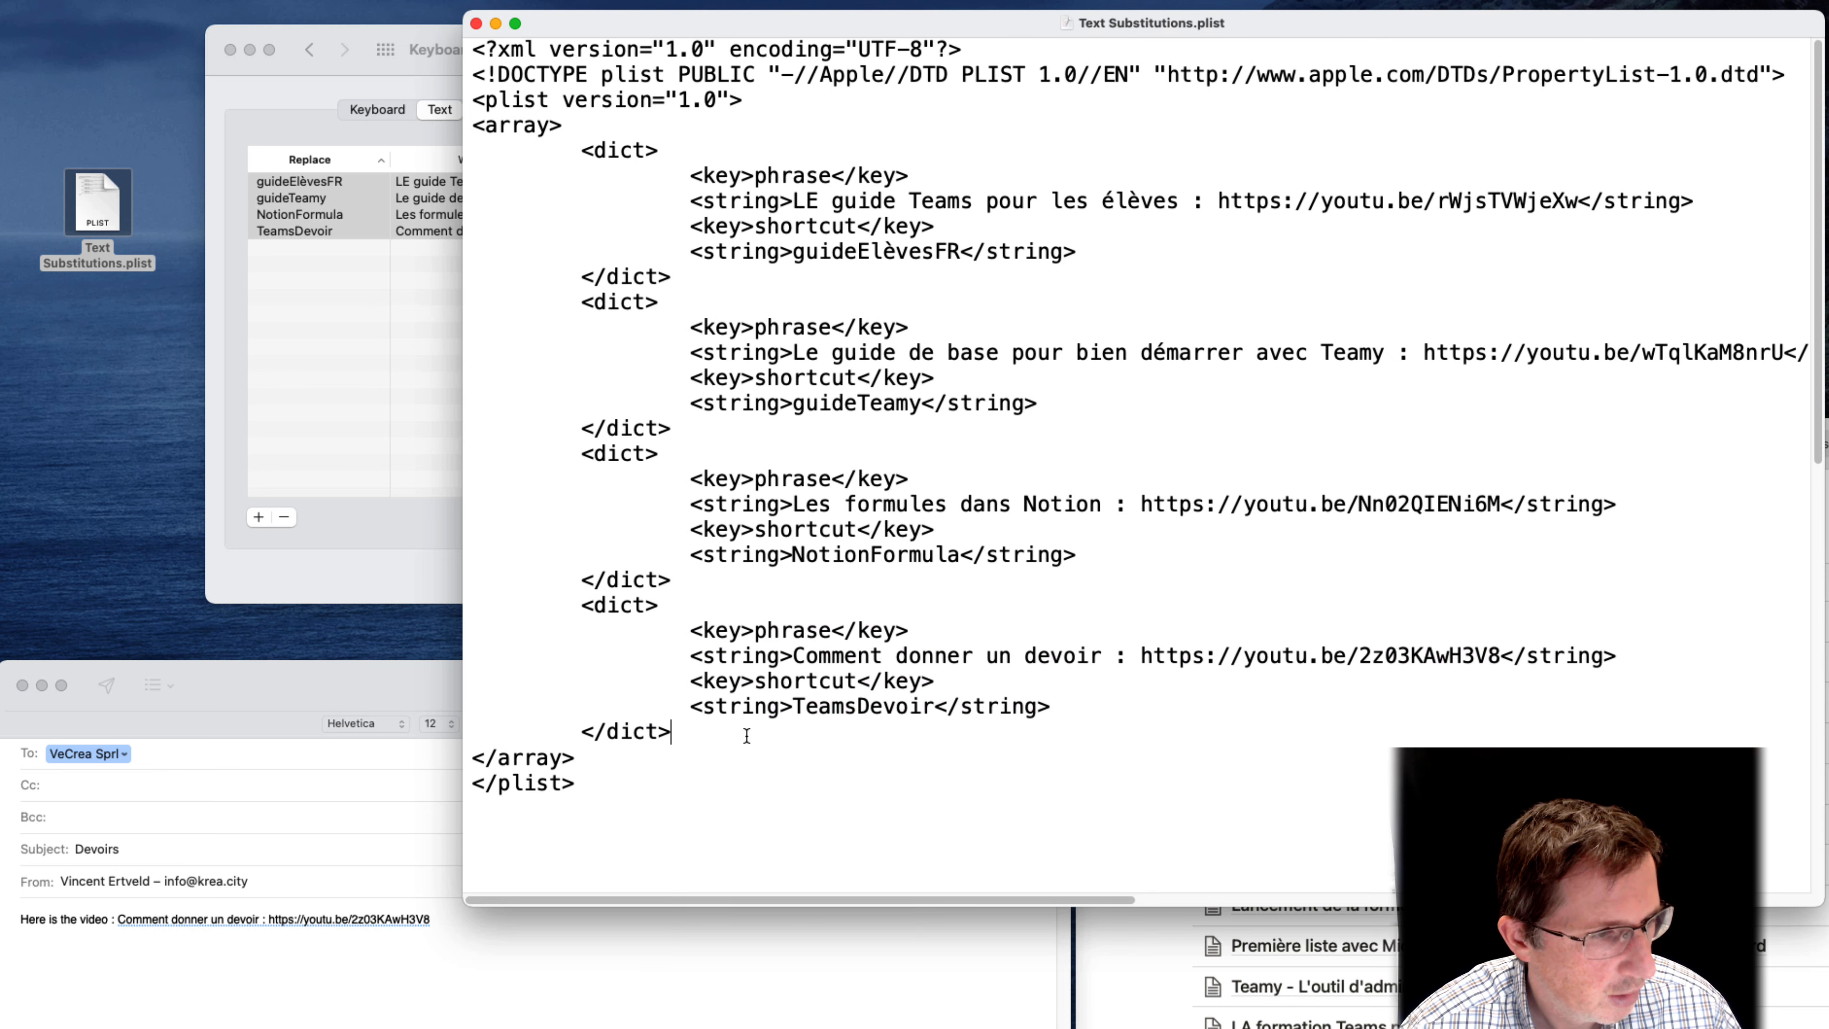
pyautogui.press('Return')
pyautogui.press('super+v')
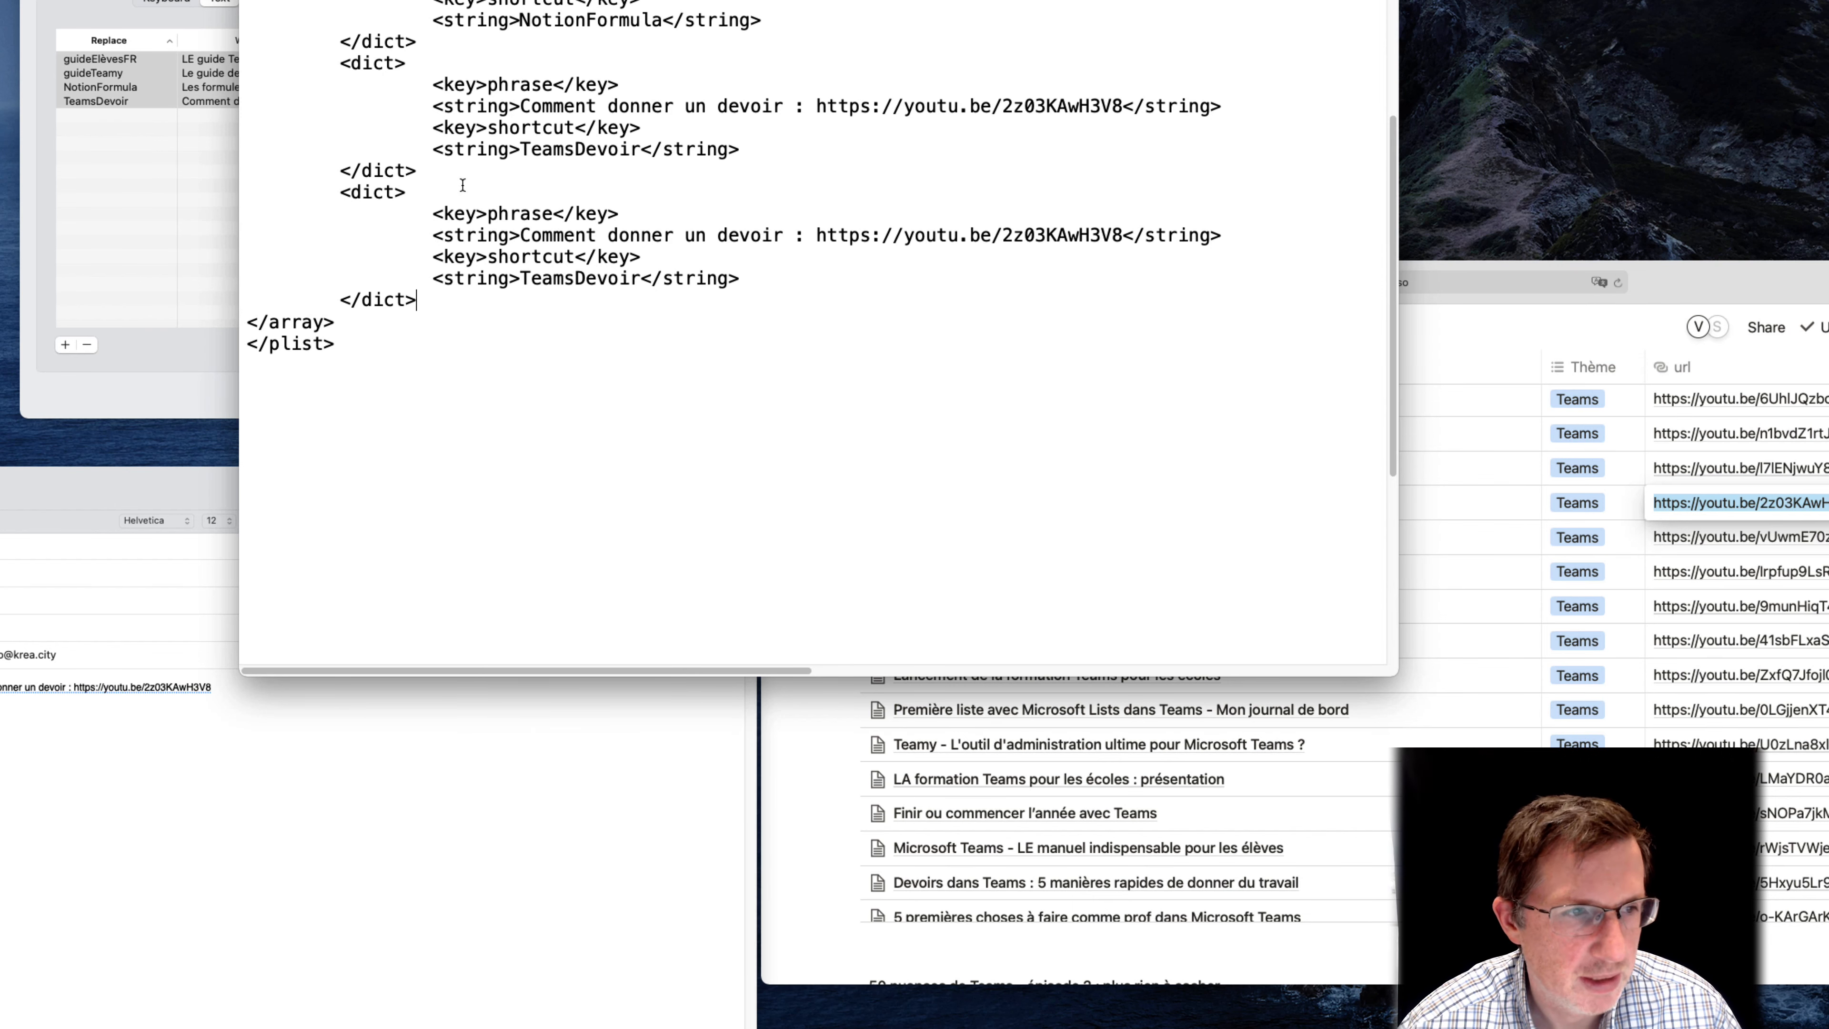
pyautogui.moveTo(418, 171); pyautogui.dragTo(380, 107)
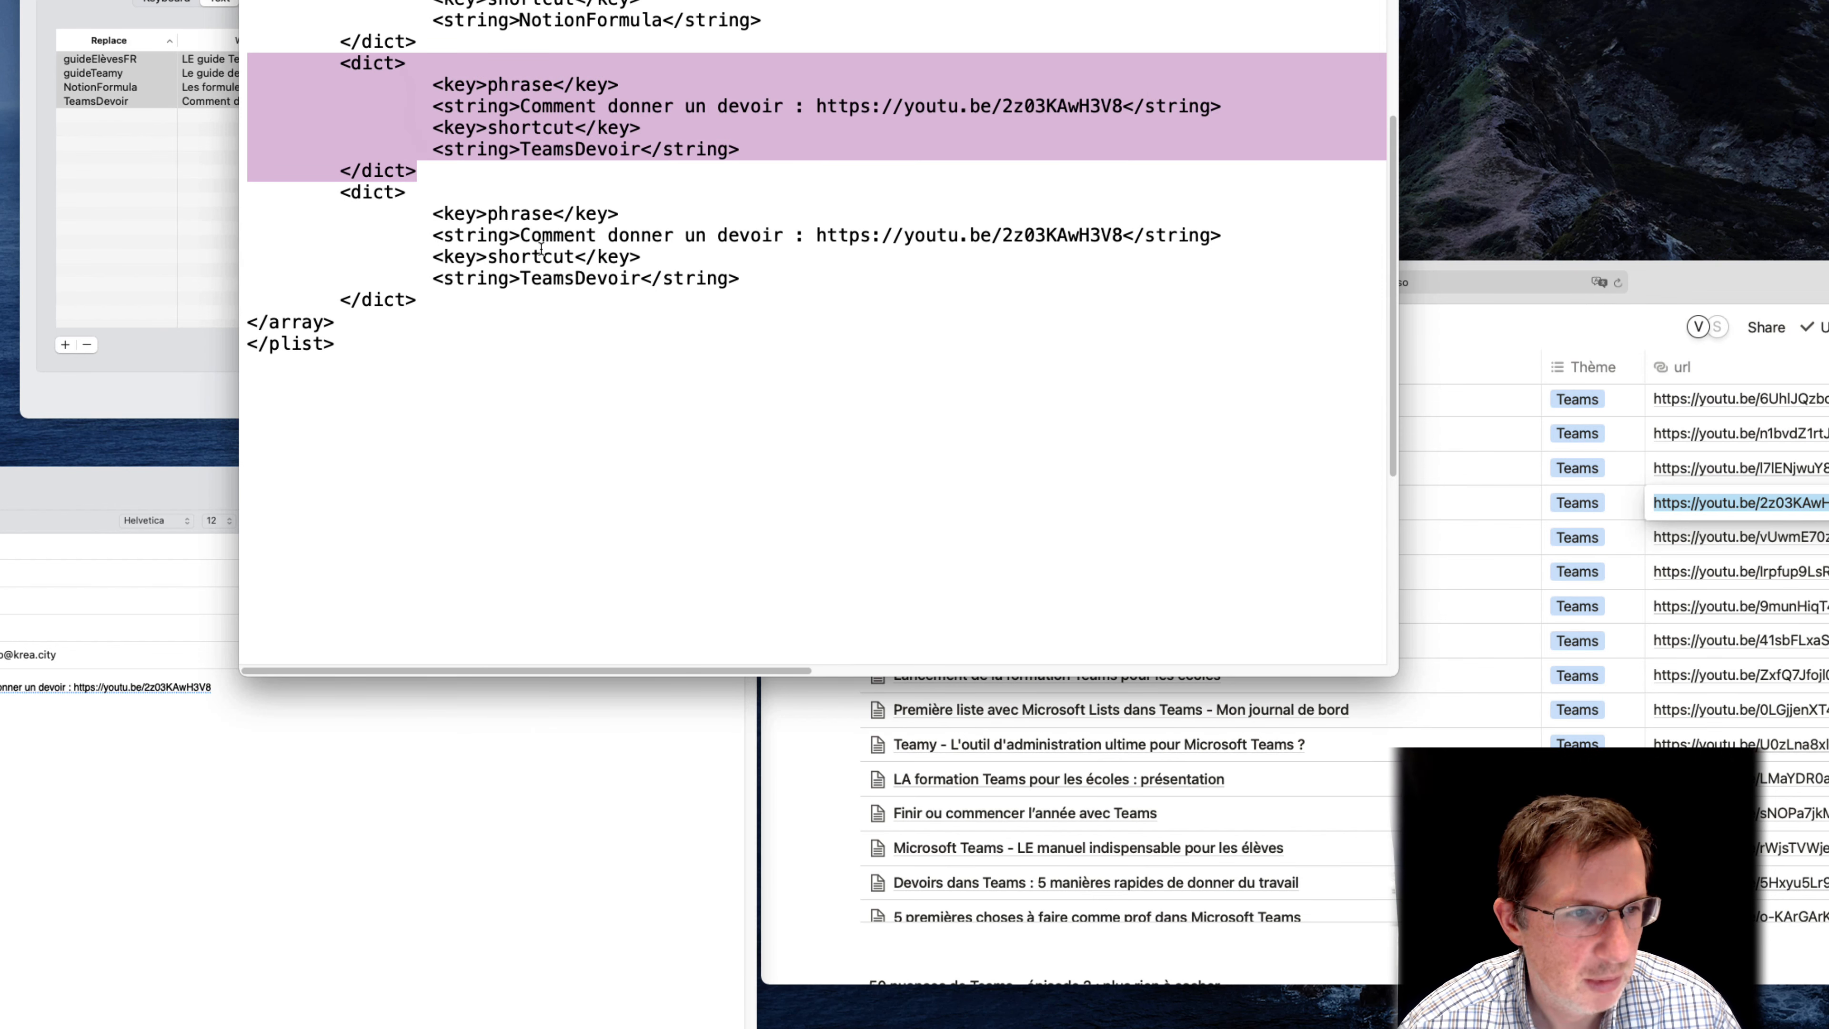
pyautogui.click(535, 235)
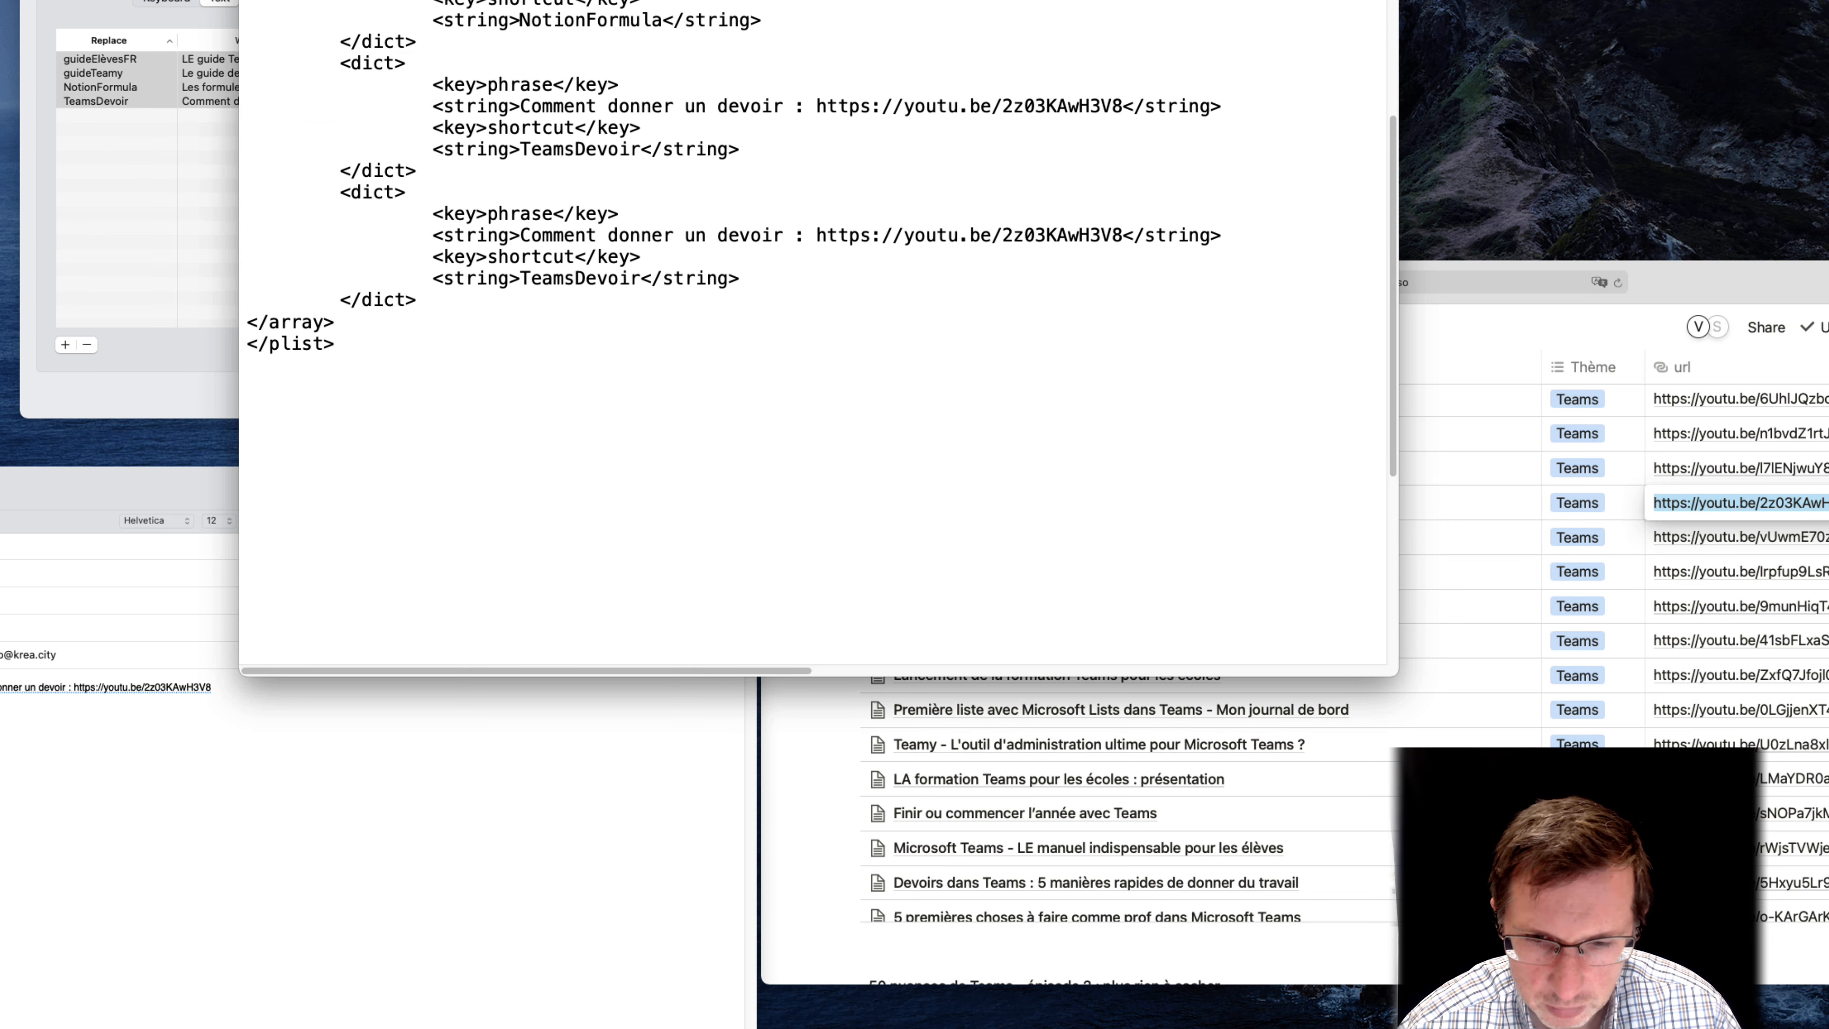
# Copy the "Semaine Teams en une minute - les questionnaires Forms" URL from the Notion Videos DB and replace the duplicated entry's link with it
pyautogui.press('super+Tab')
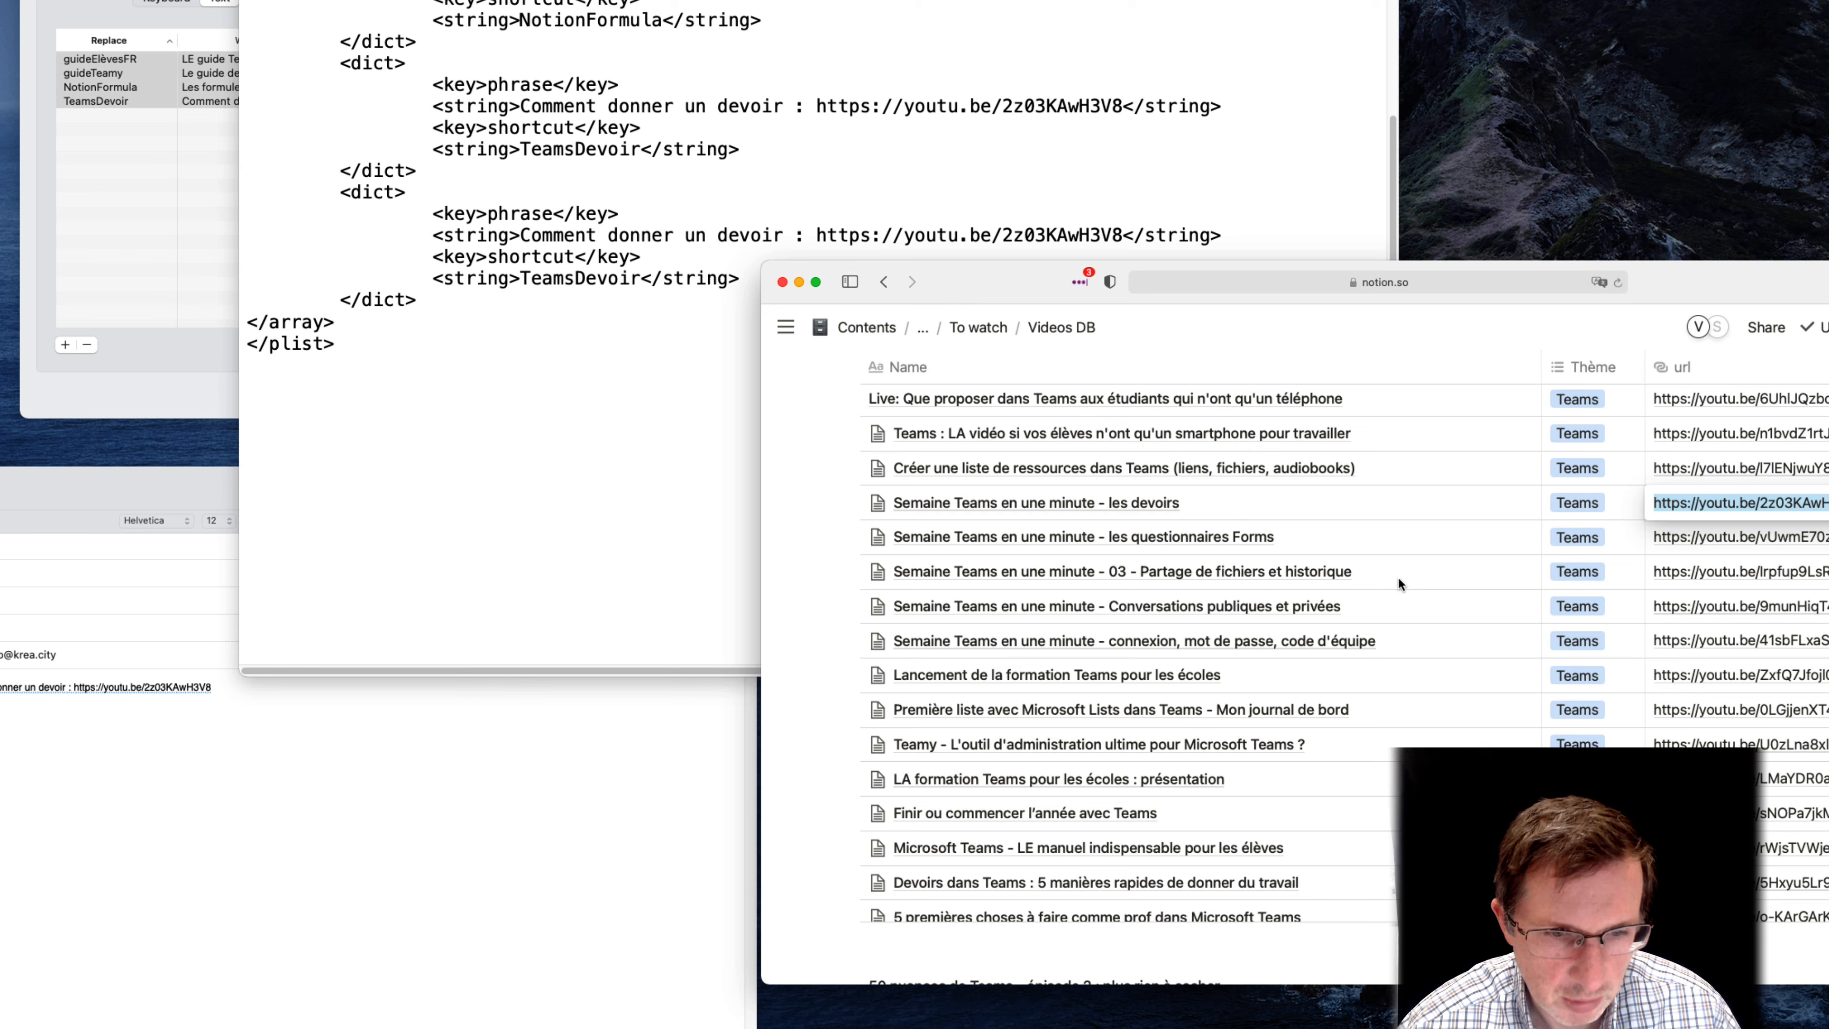
pyautogui.click(1750, 537)
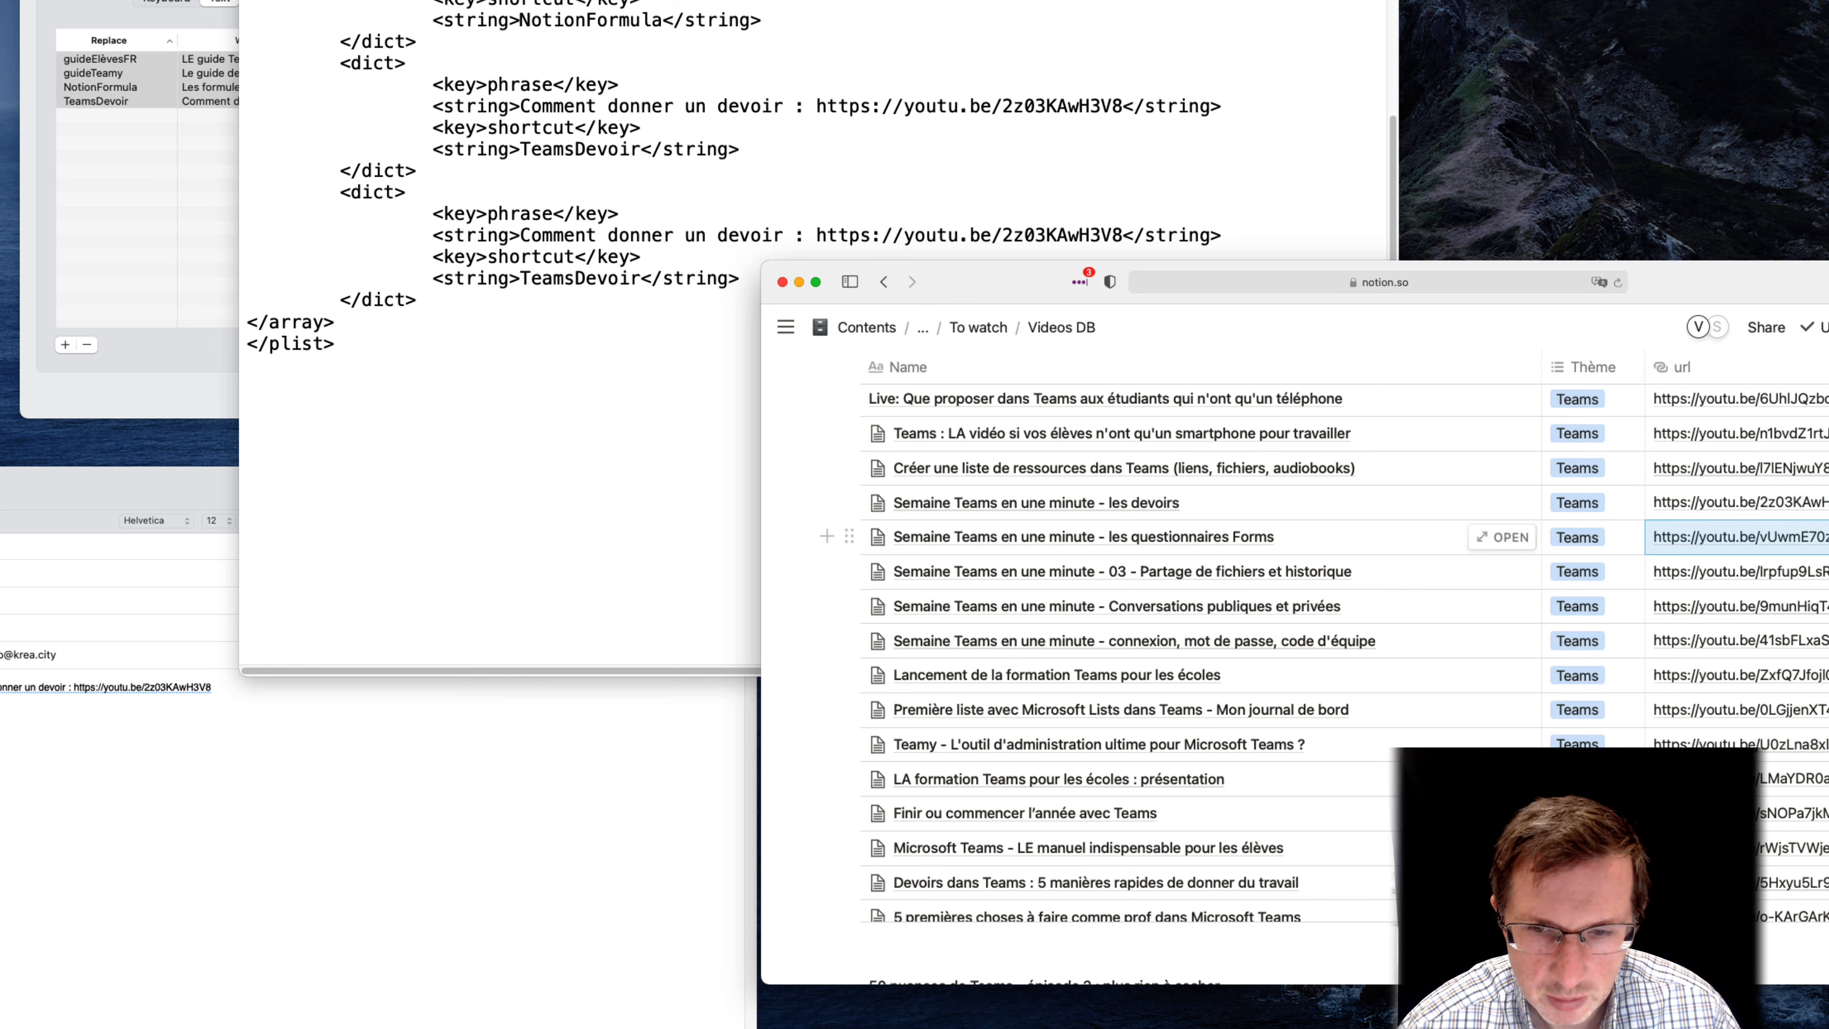
pyautogui.click(1822, 537)
pyautogui.moveTo(1827, 536); pyautogui.dragTo(1605, 531)
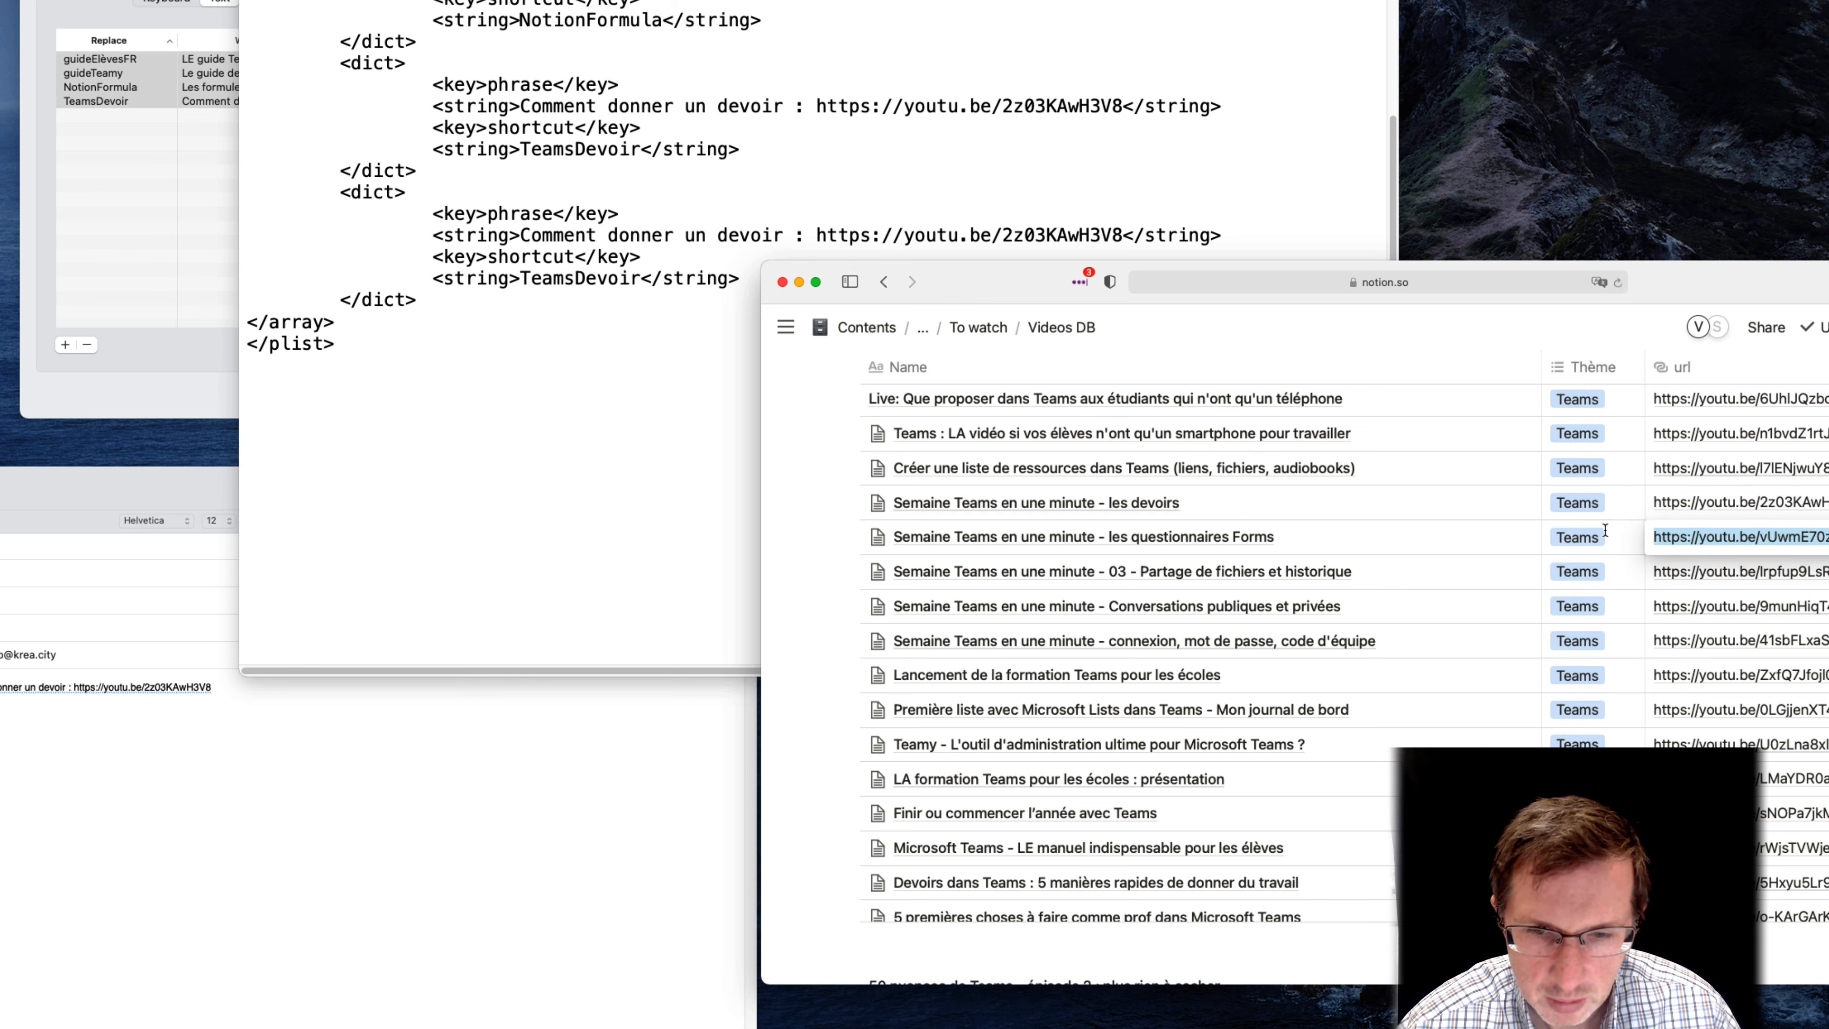
pyautogui.click(537, 310)
pyautogui.moveTo(818, 235); pyautogui.dragTo(1123, 235)
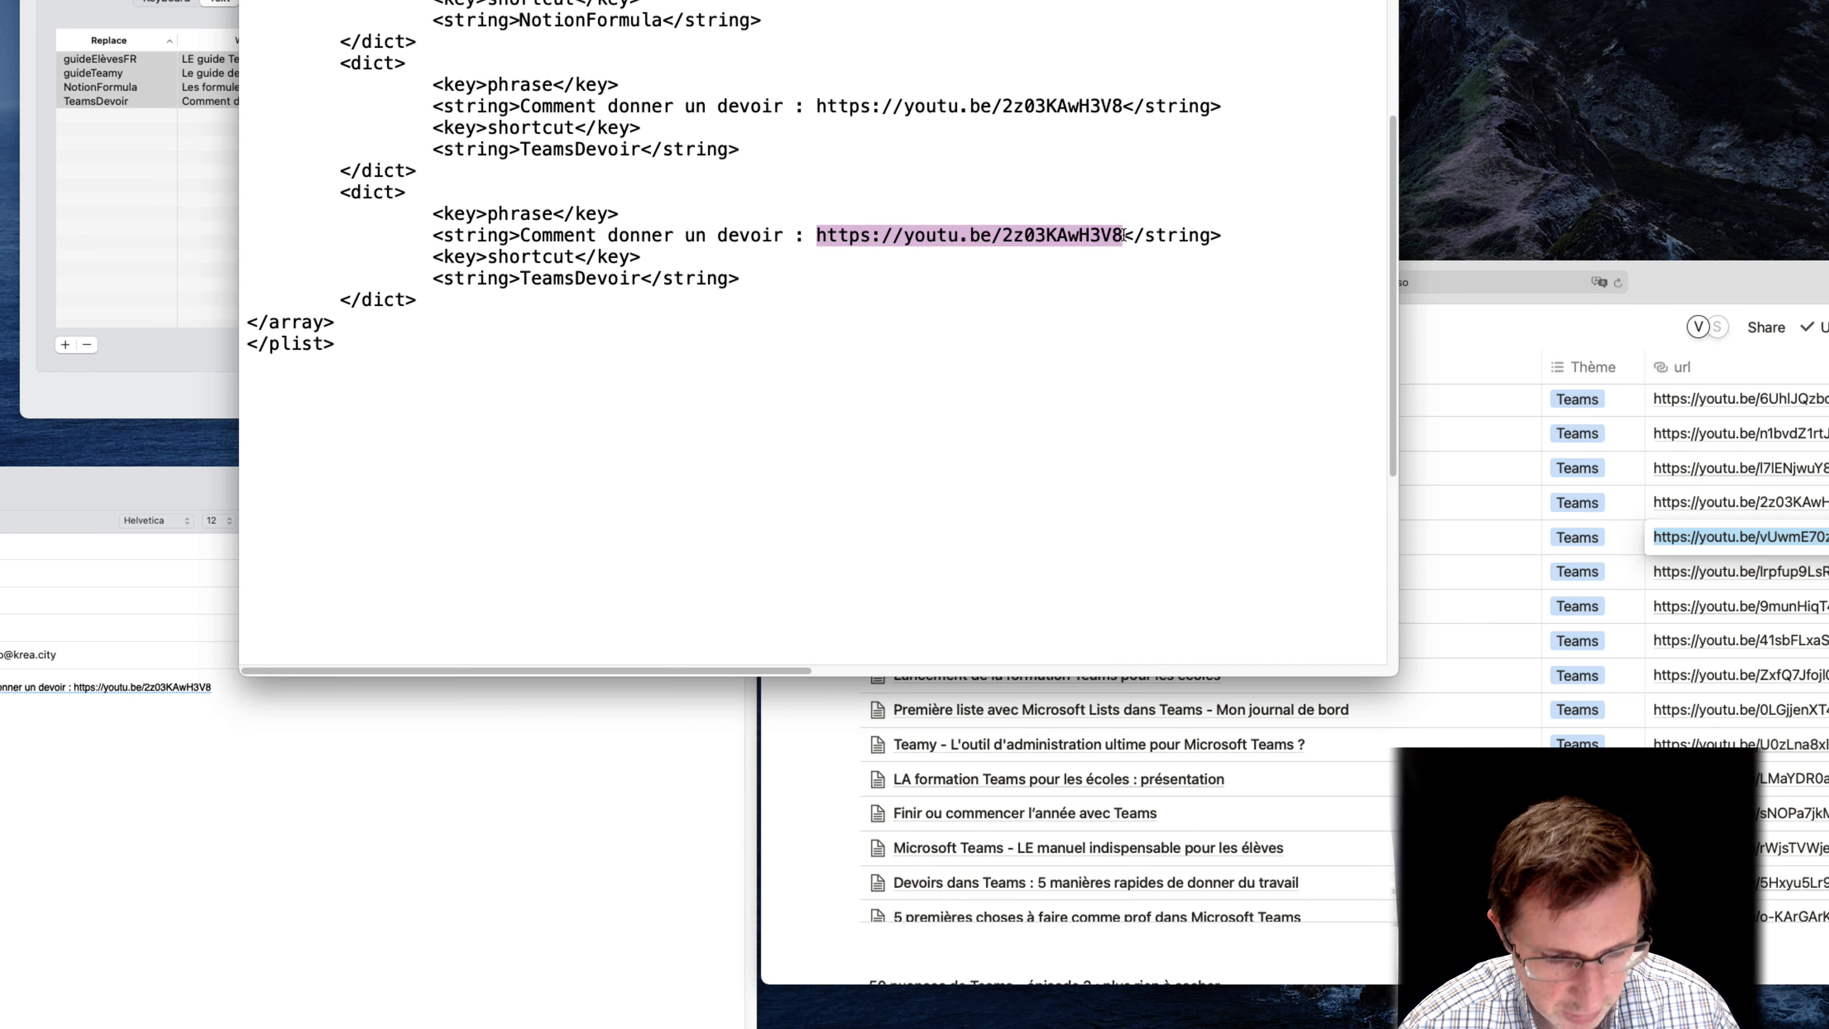
pyautogui.write('https://youtu.be/vUwmE70zkKk')
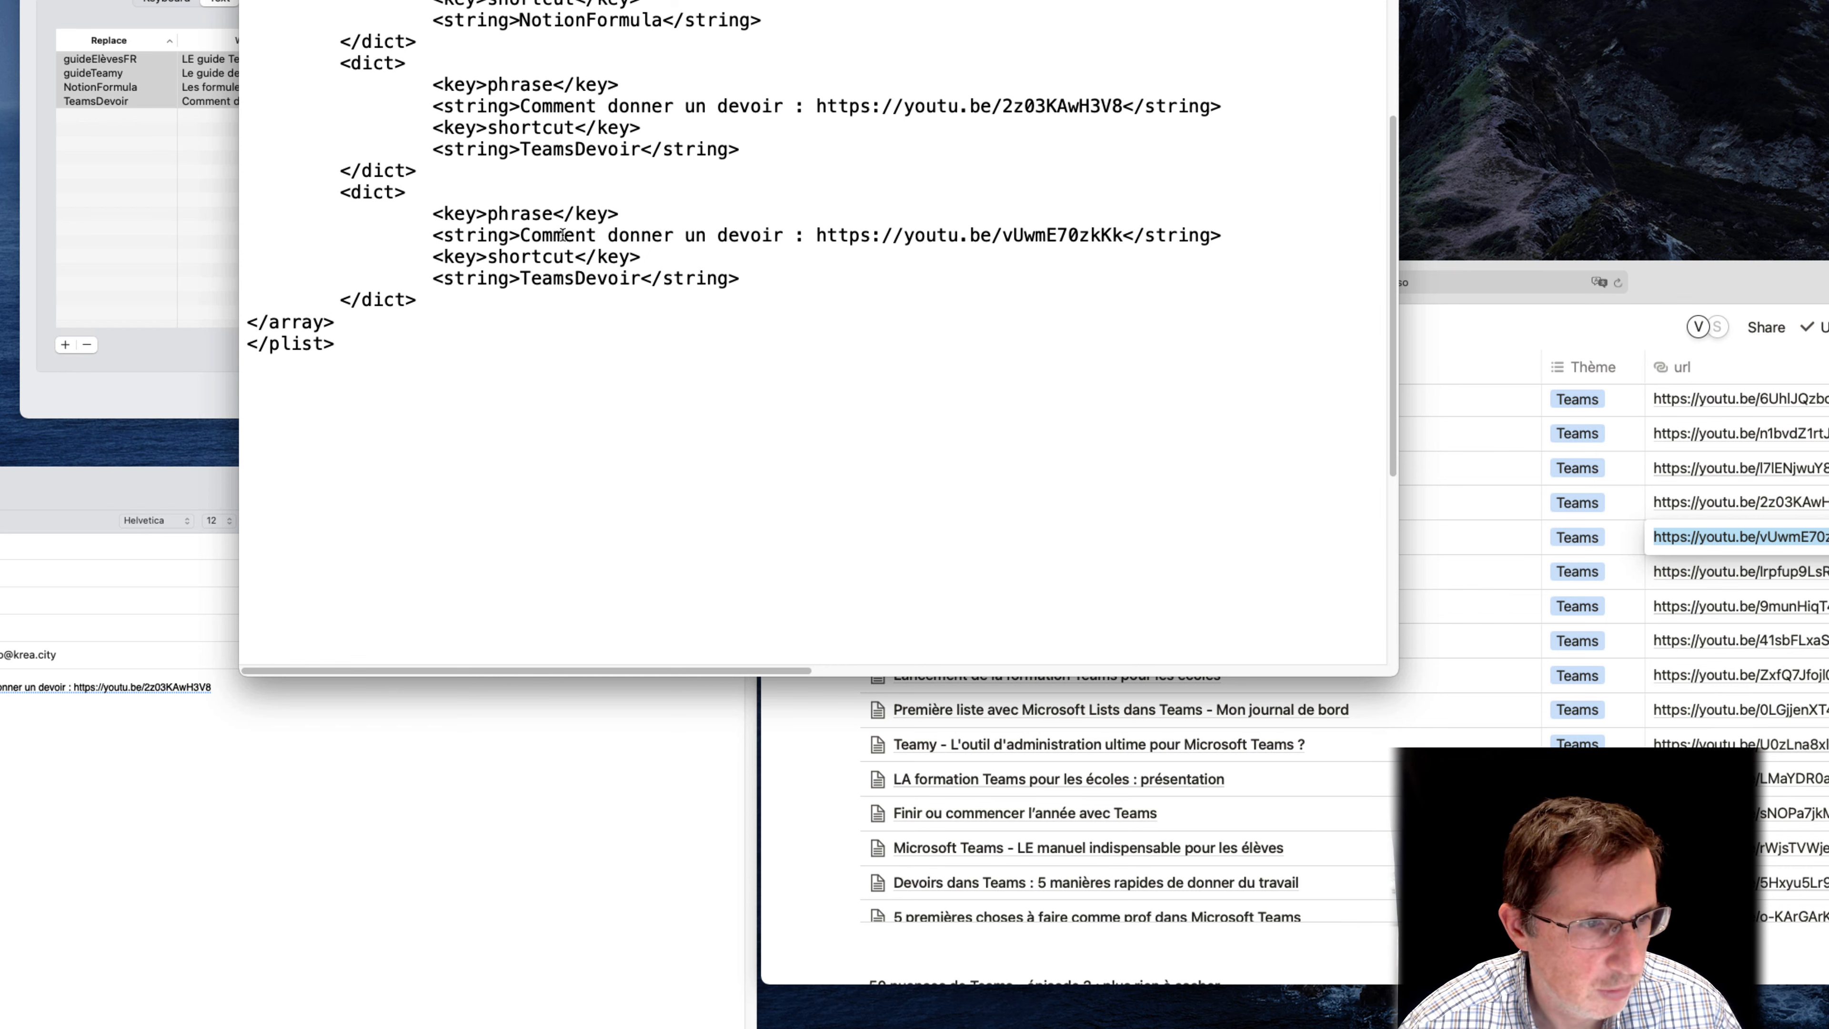
# Change the phrase text before the link in the duplicated entry to "Les questionnaires Forms"
pyautogui.moveTo(520, 235); pyautogui.dragTo(788, 232)
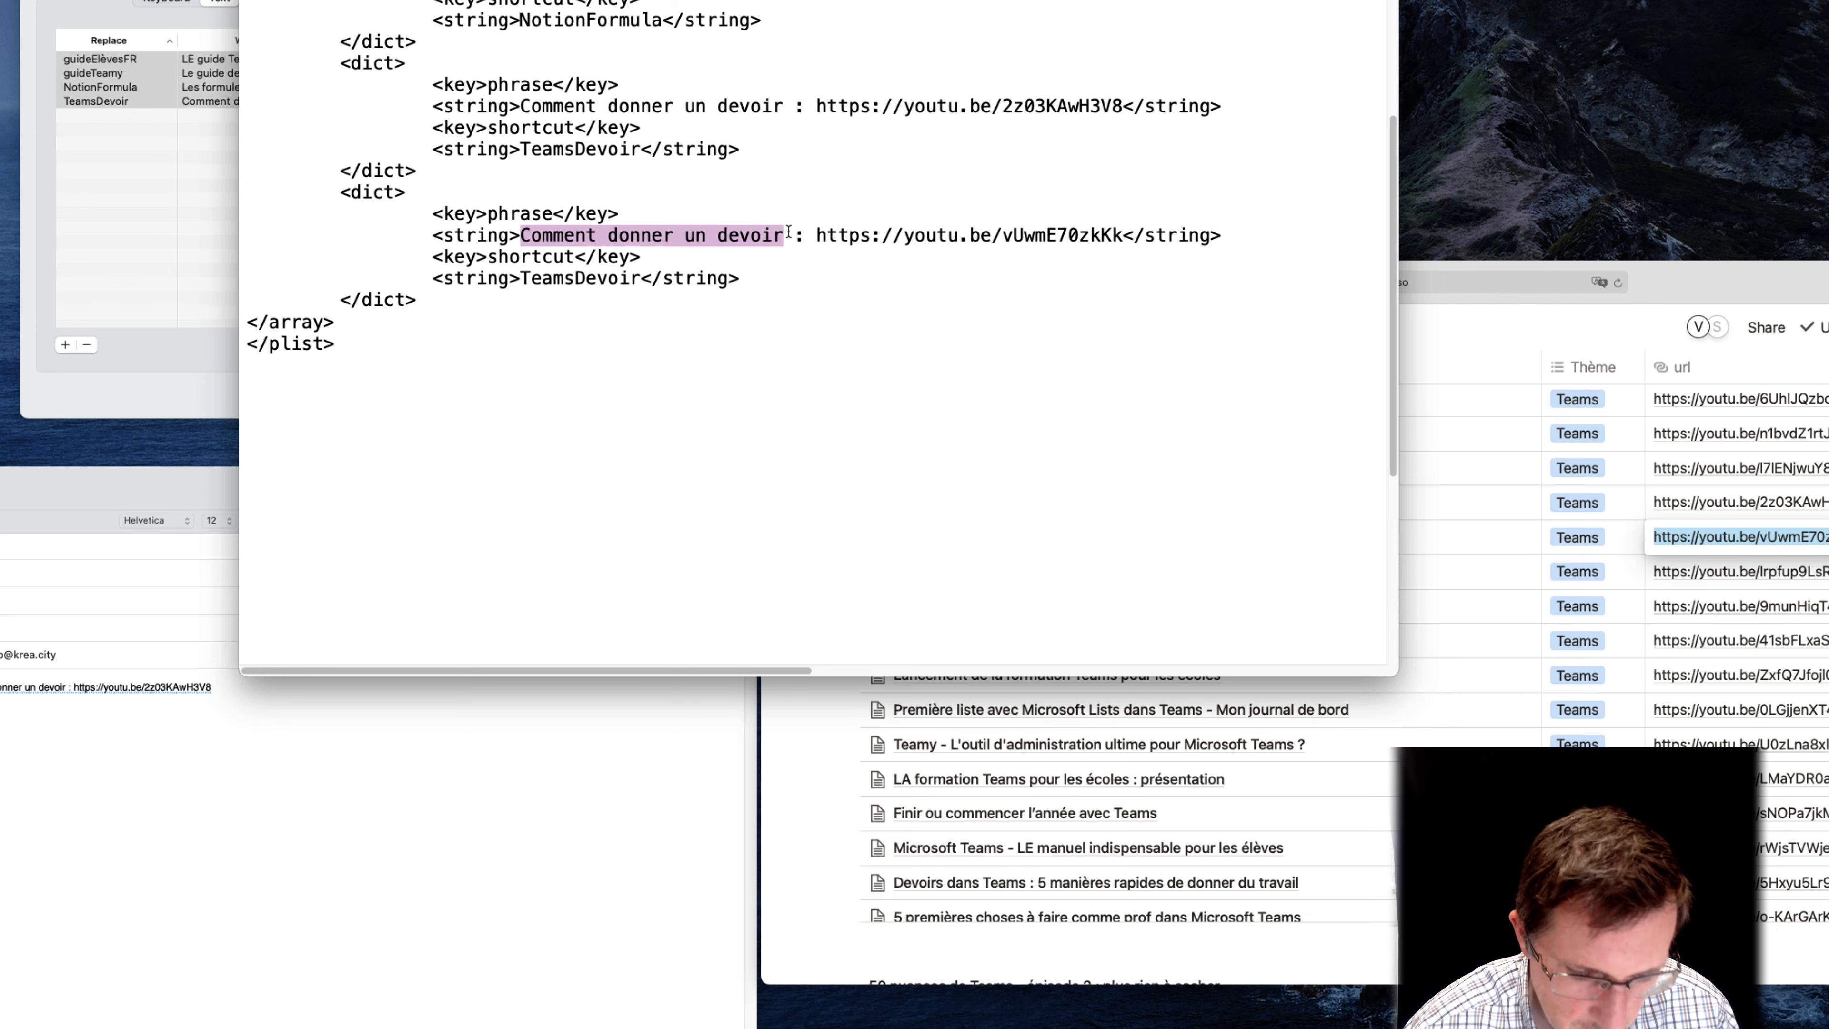
pyautogui.write('Les questionnaires Forms')
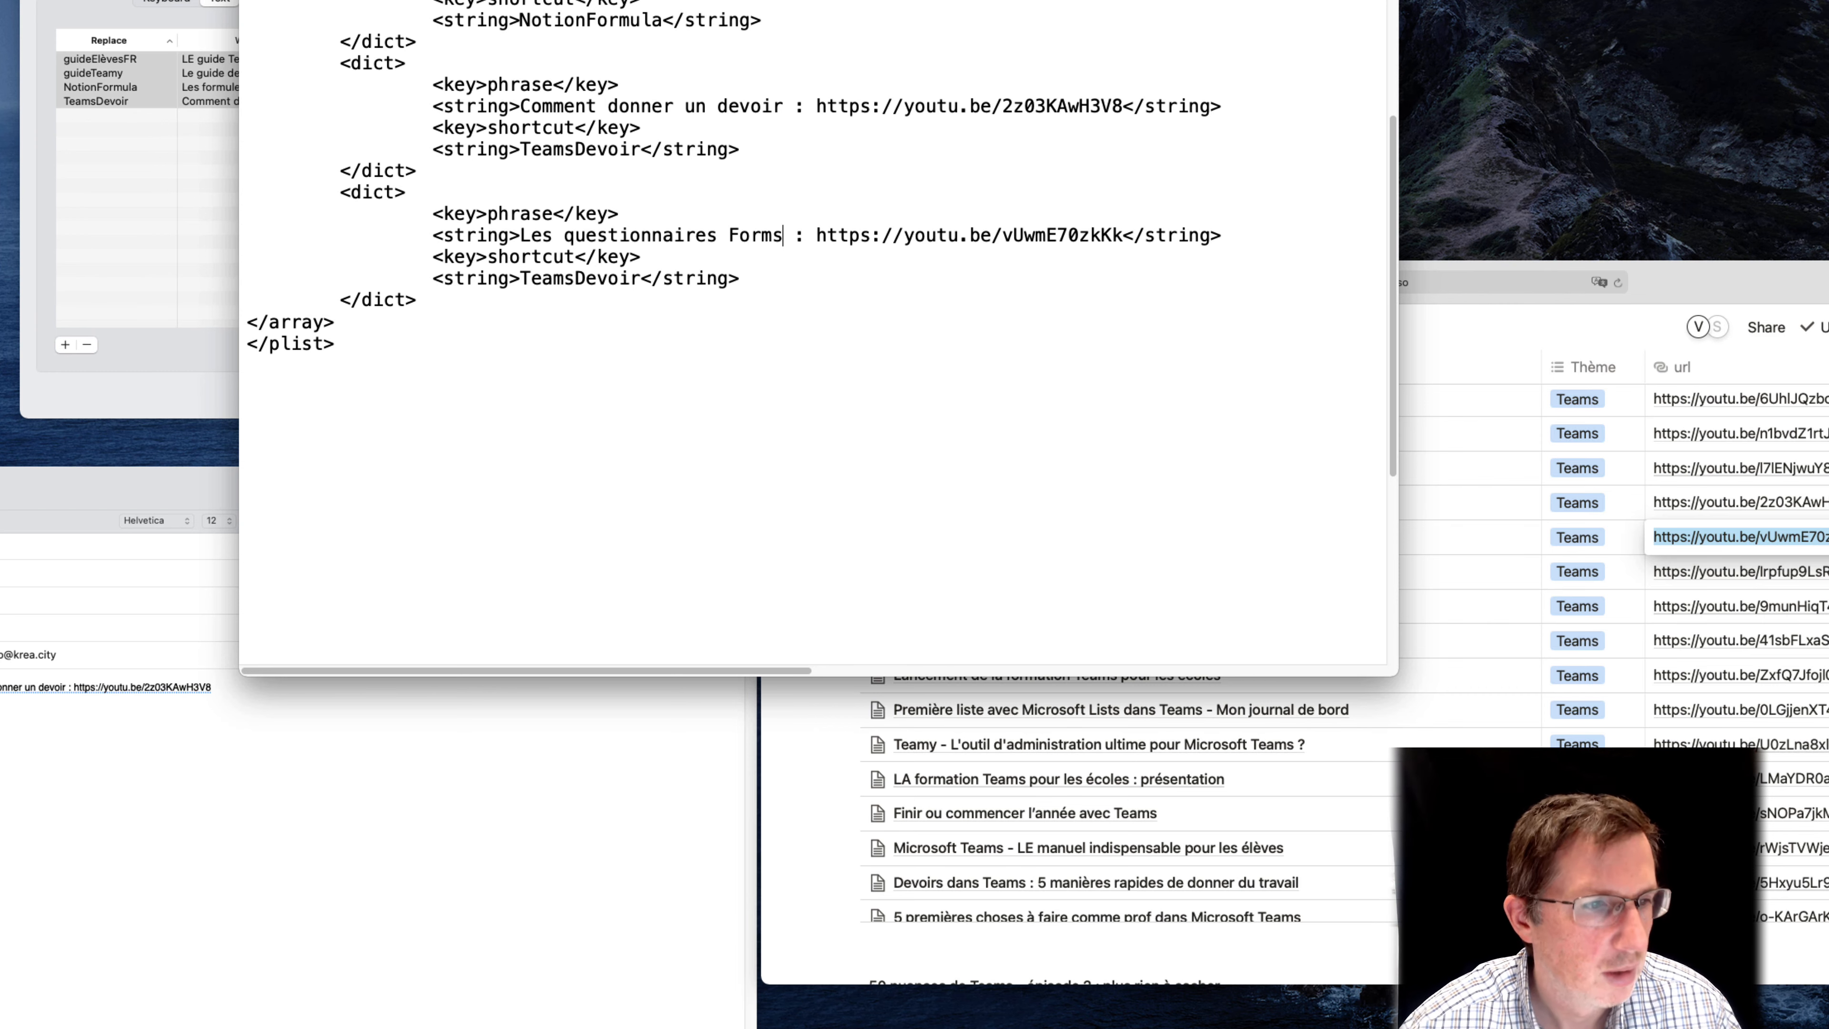
# Change the shortcut string of the duplicated entry to TeamsForms
pyautogui.doubleClick(612, 278)
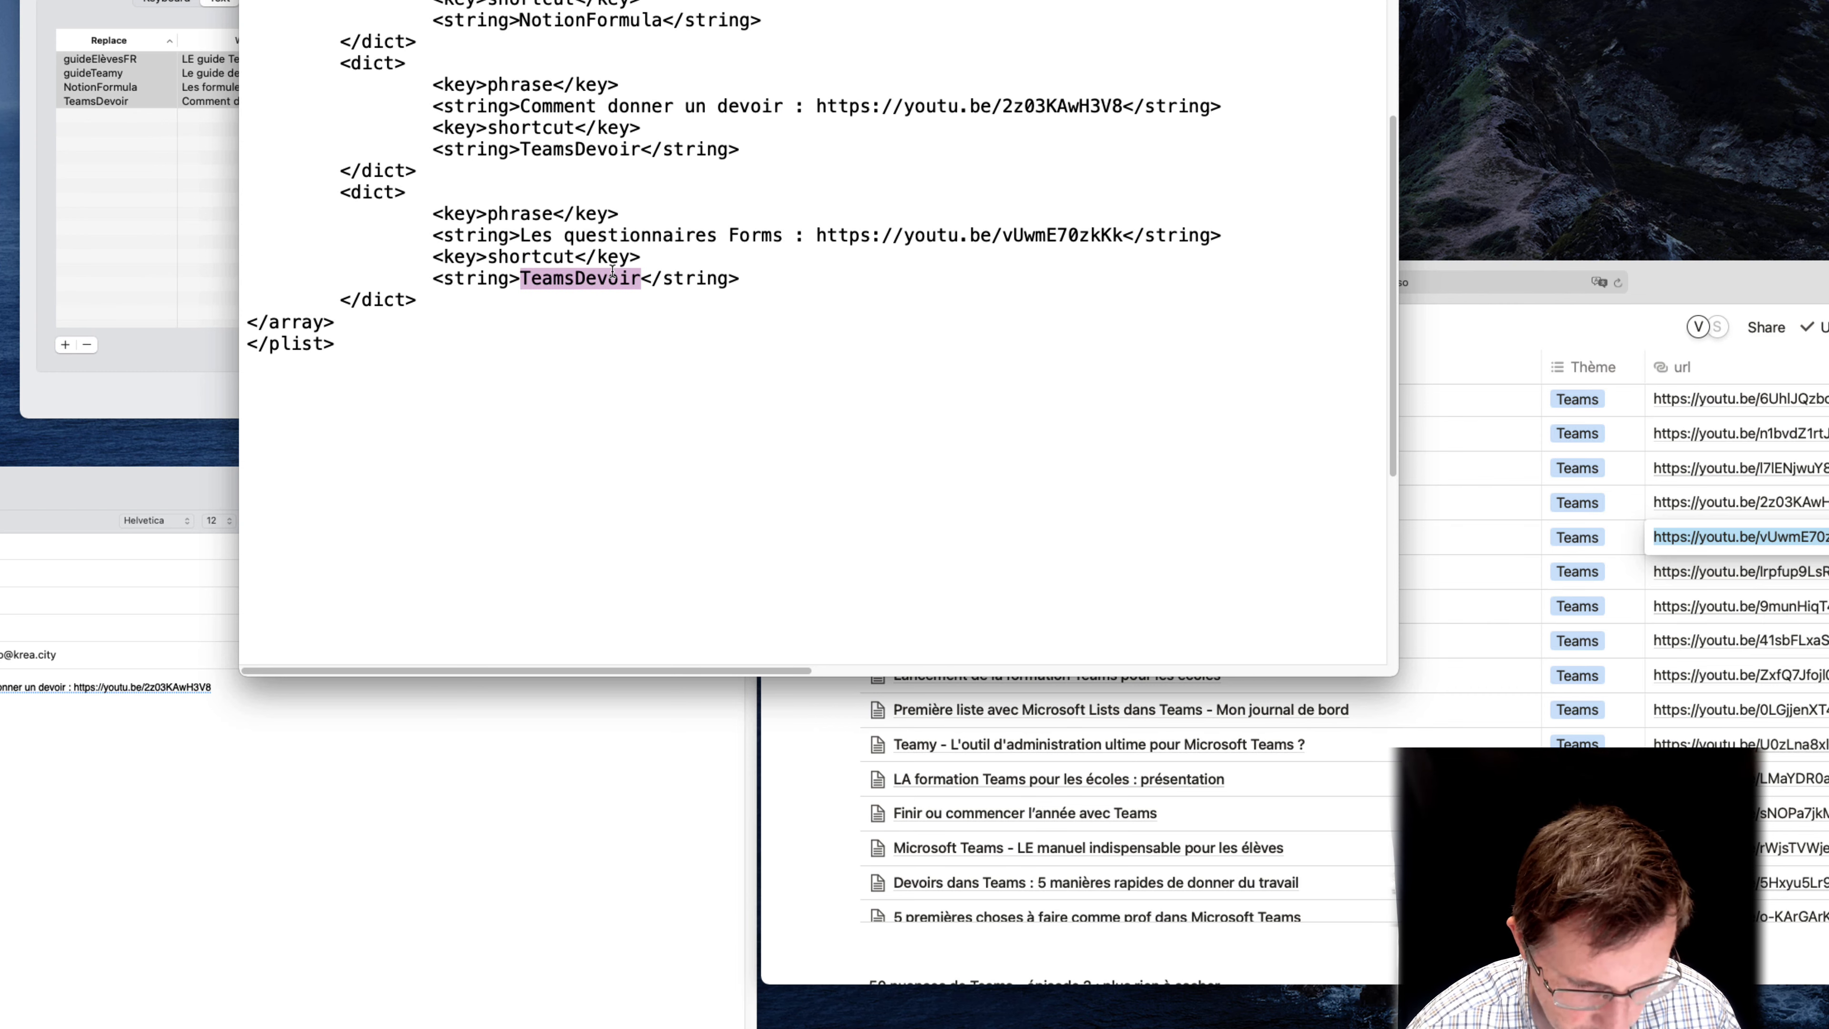
pyautogui.write('TeamsFo')
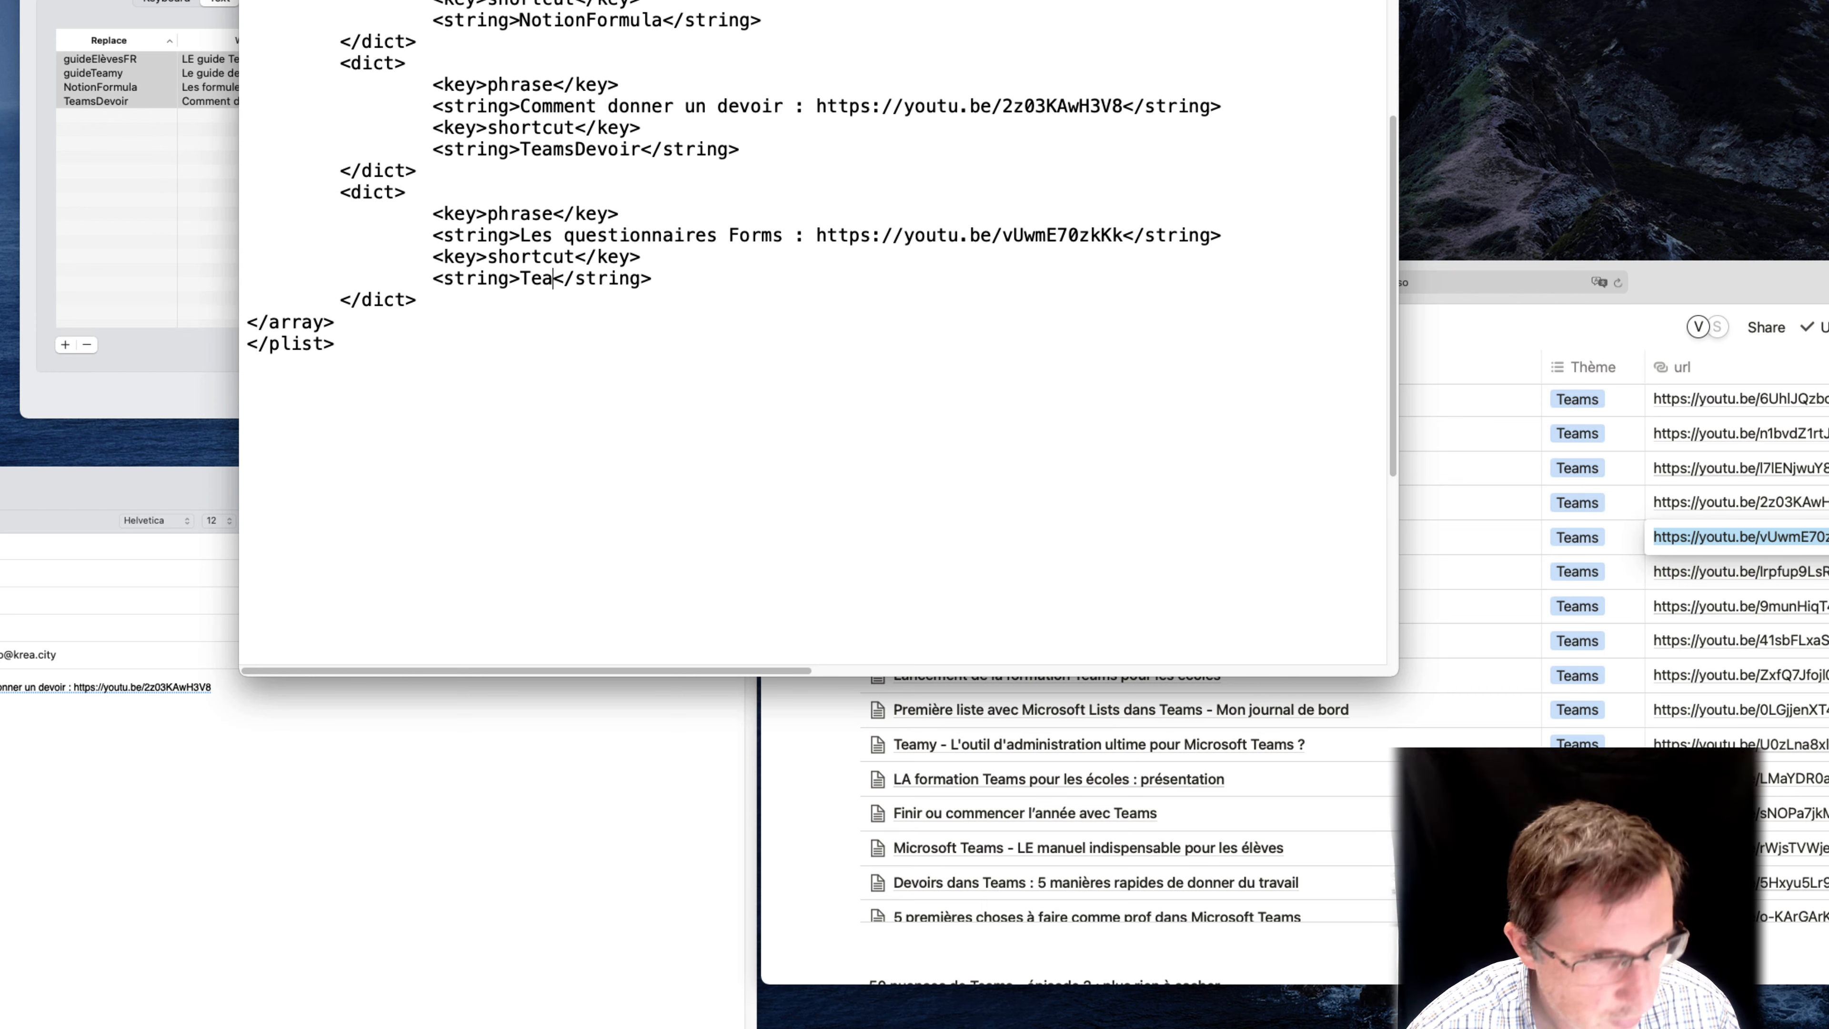
pyautogui.press('BackSpace')
pyautogui.press('BackSpace')
pyautogui.write('Forms')
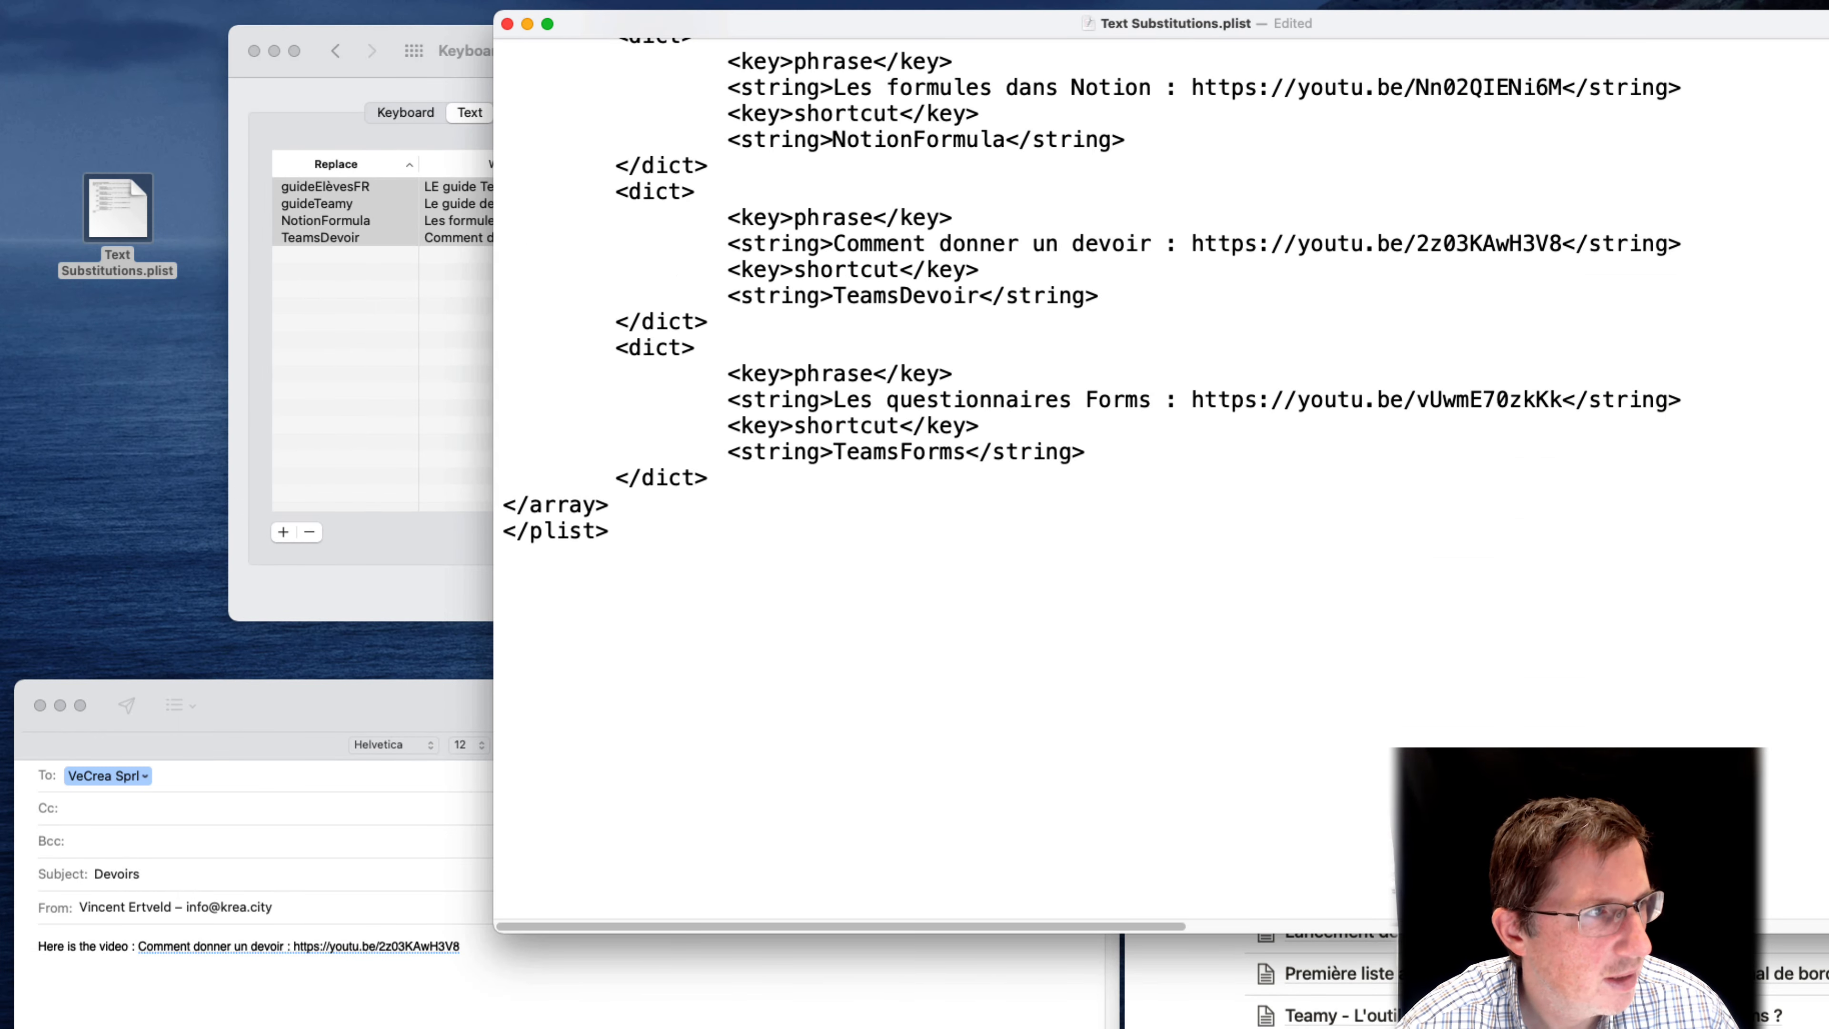
# Save the edited Text Substitutions.plist and close its window
pyautogui.click(131, 1)
pyautogui.click(183, 37)
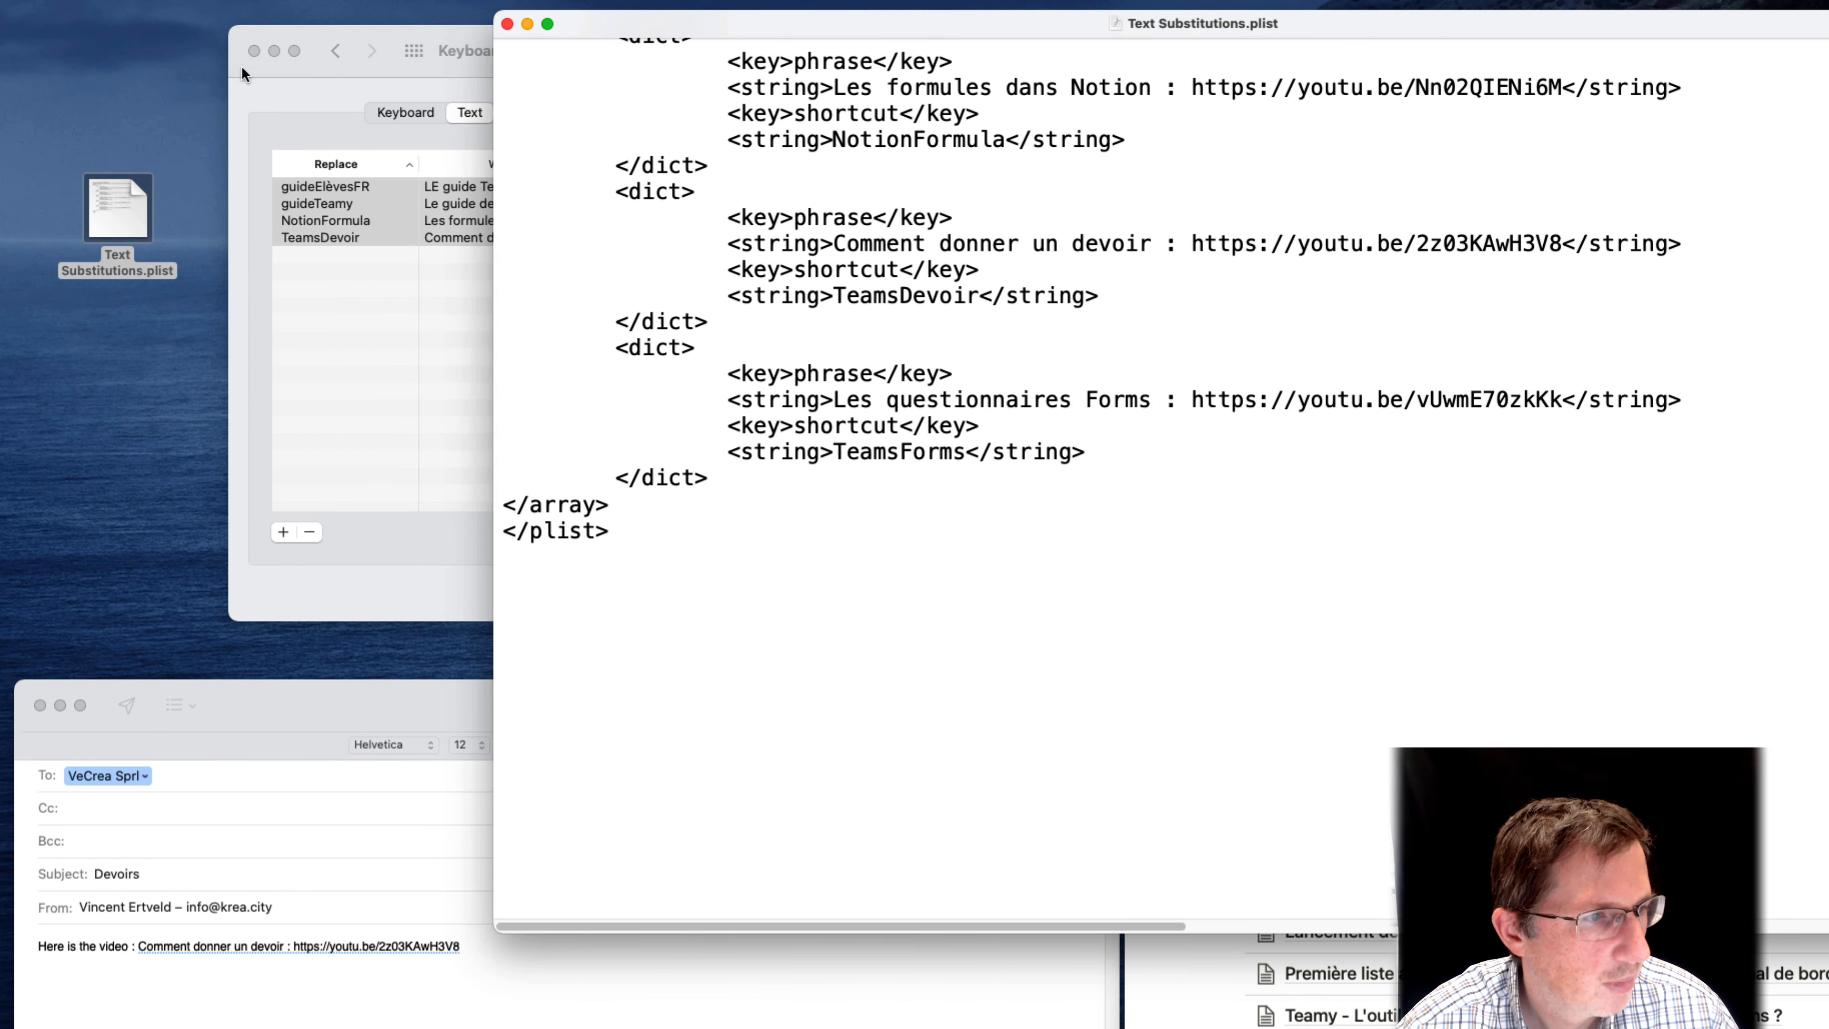
pyautogui.click(507, 24)
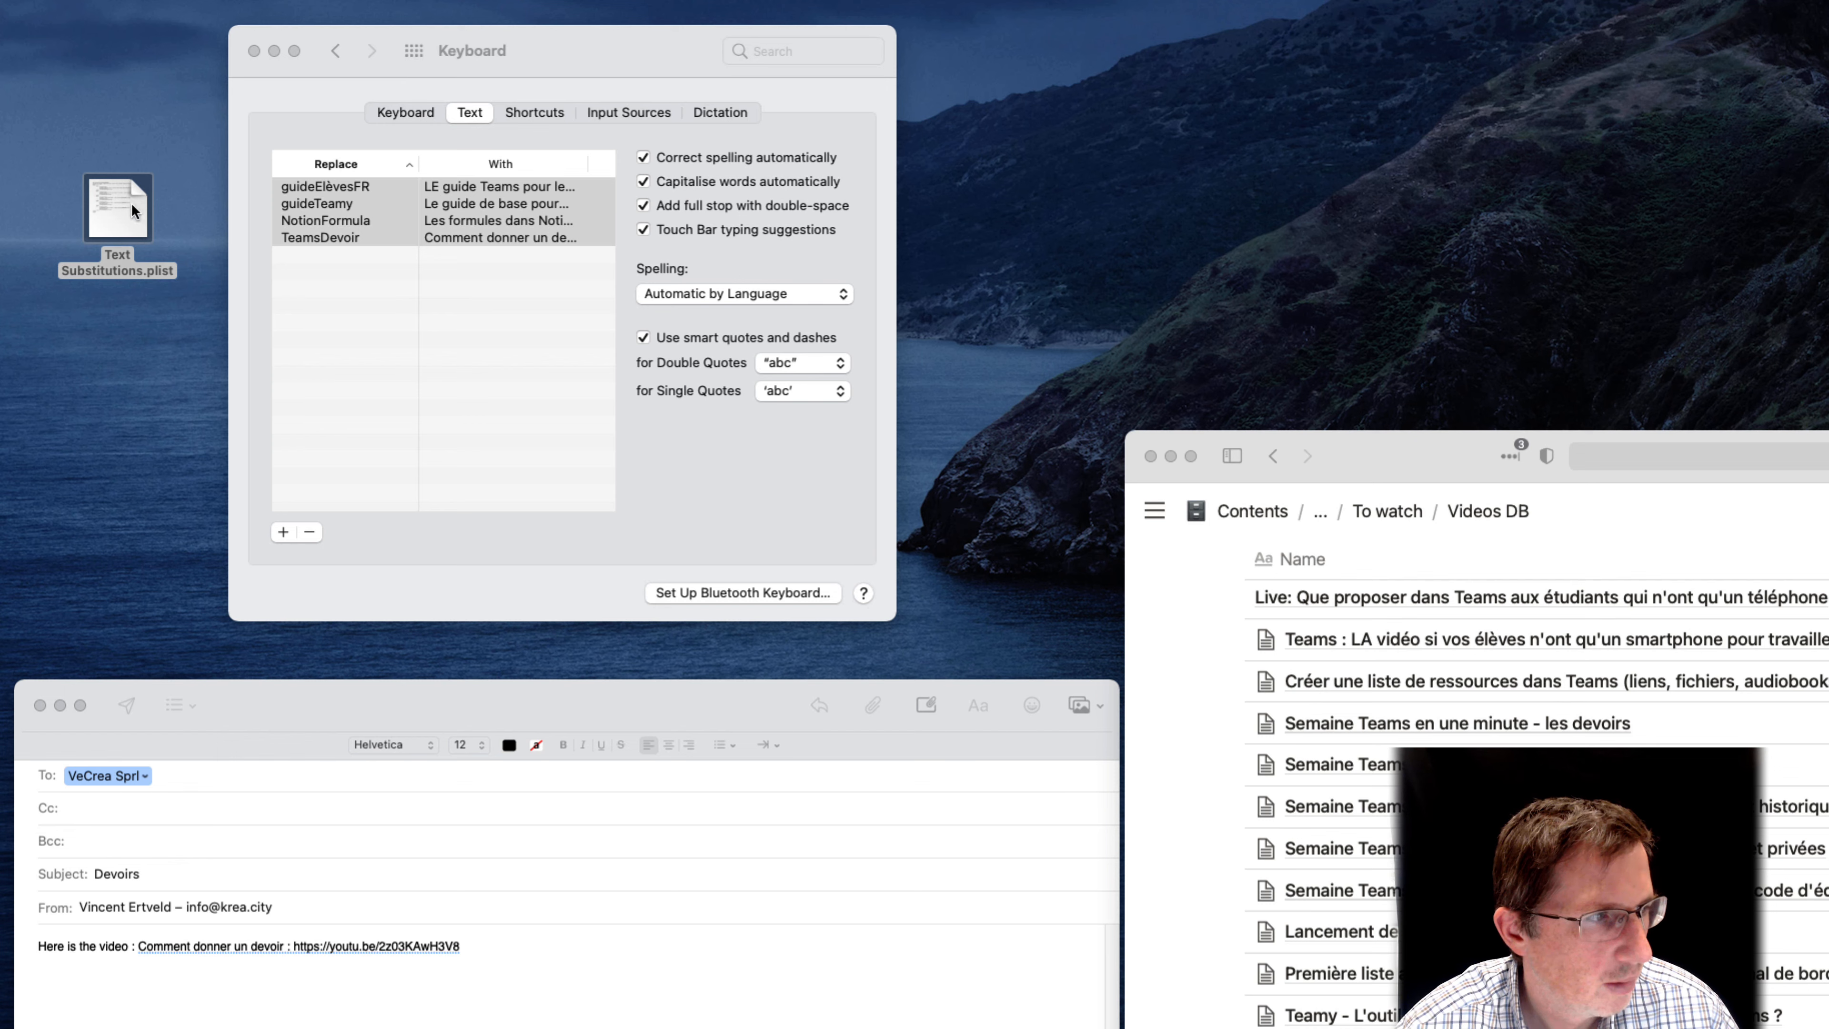
# Import Text Substitutions.plist from the desktop into the Keyboard text replacement list and select the TeamsForms entry
pyautogui.moveTo(191, 269); pyautogui.dragTo(442, 321)
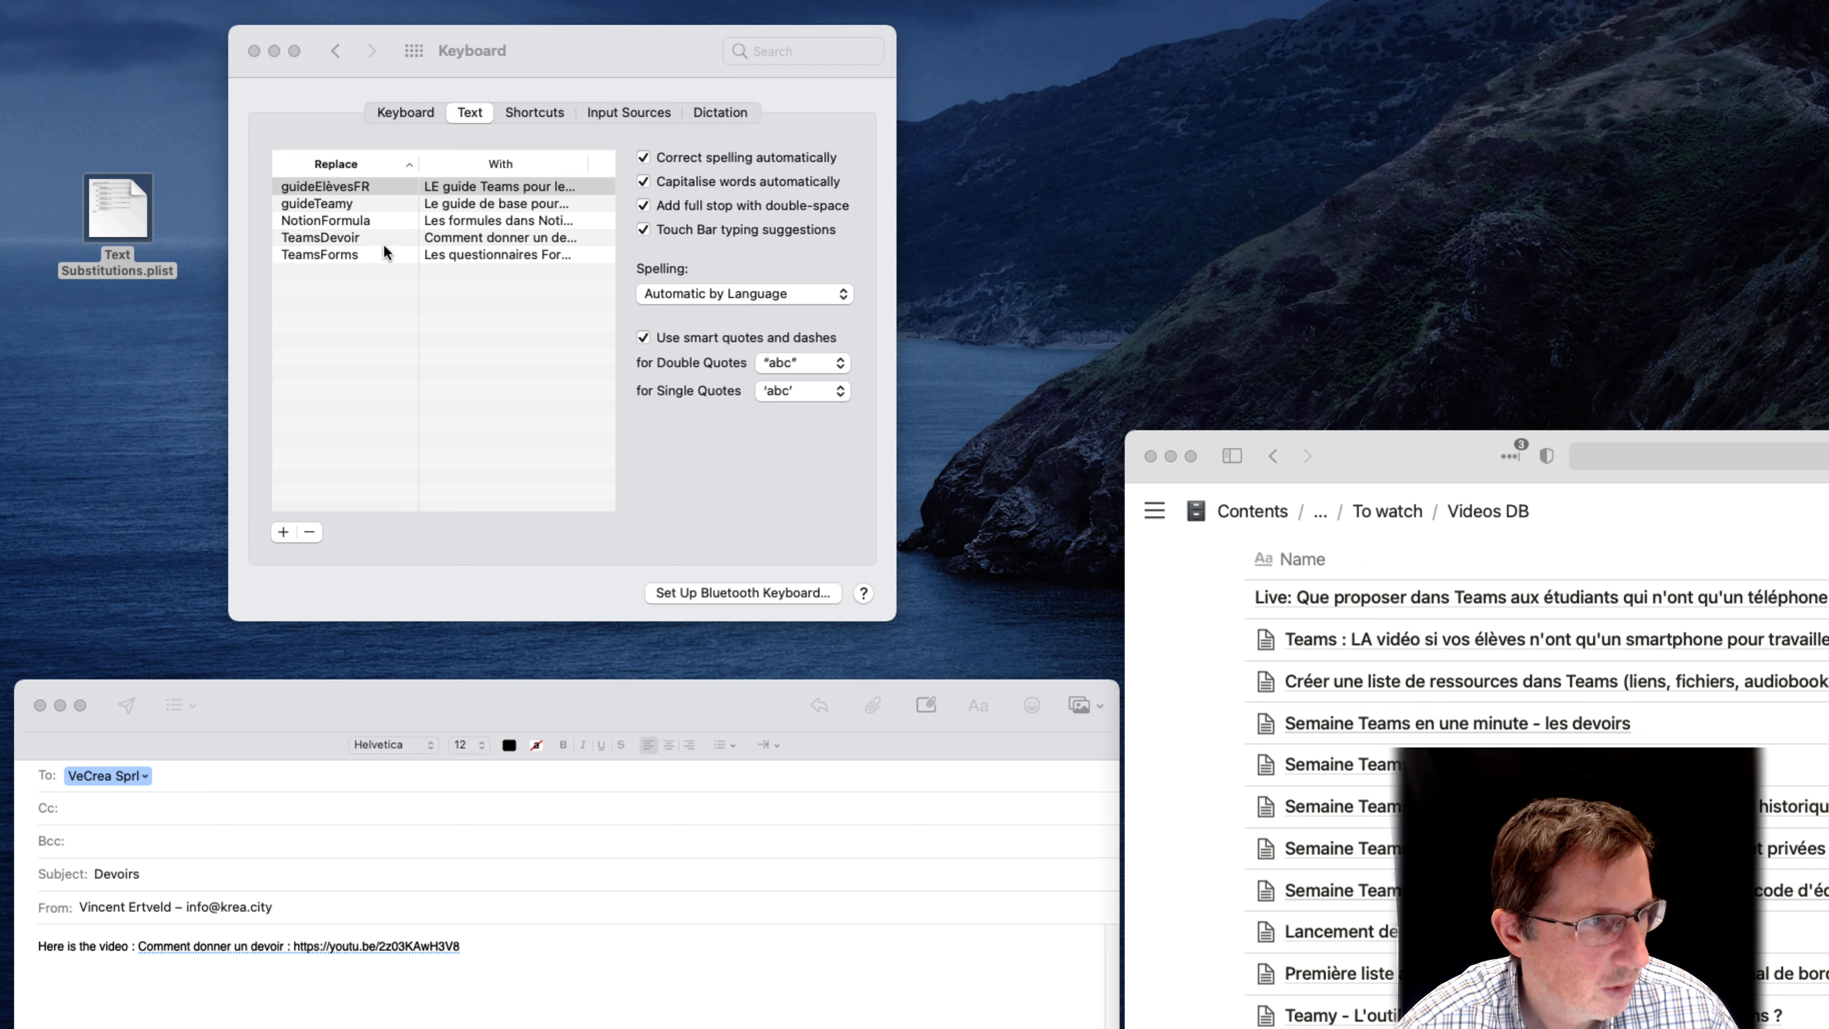
pyautogui.click(362, 252)
pyautogui.click(369, 255)
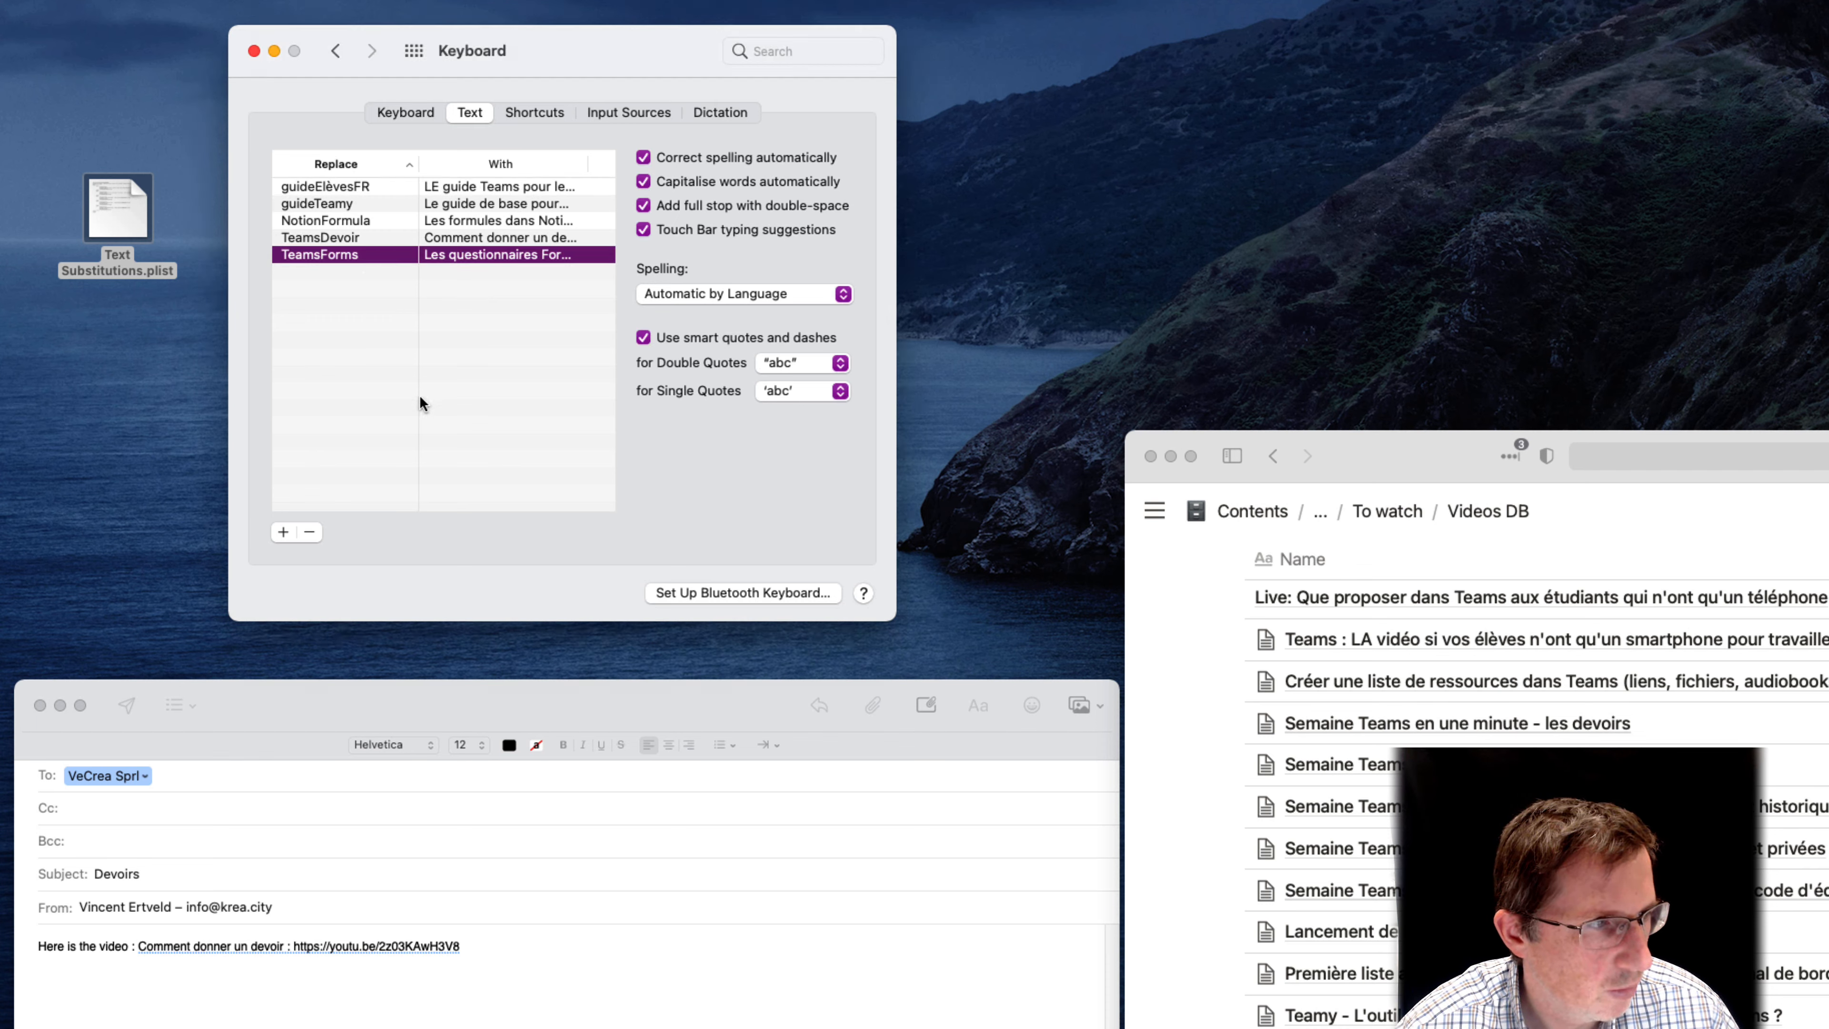
# Add the line "The other one : " to the email body and expand the TeamsForms shortcut into its phrase and link
pyautogui.click(501, 954)
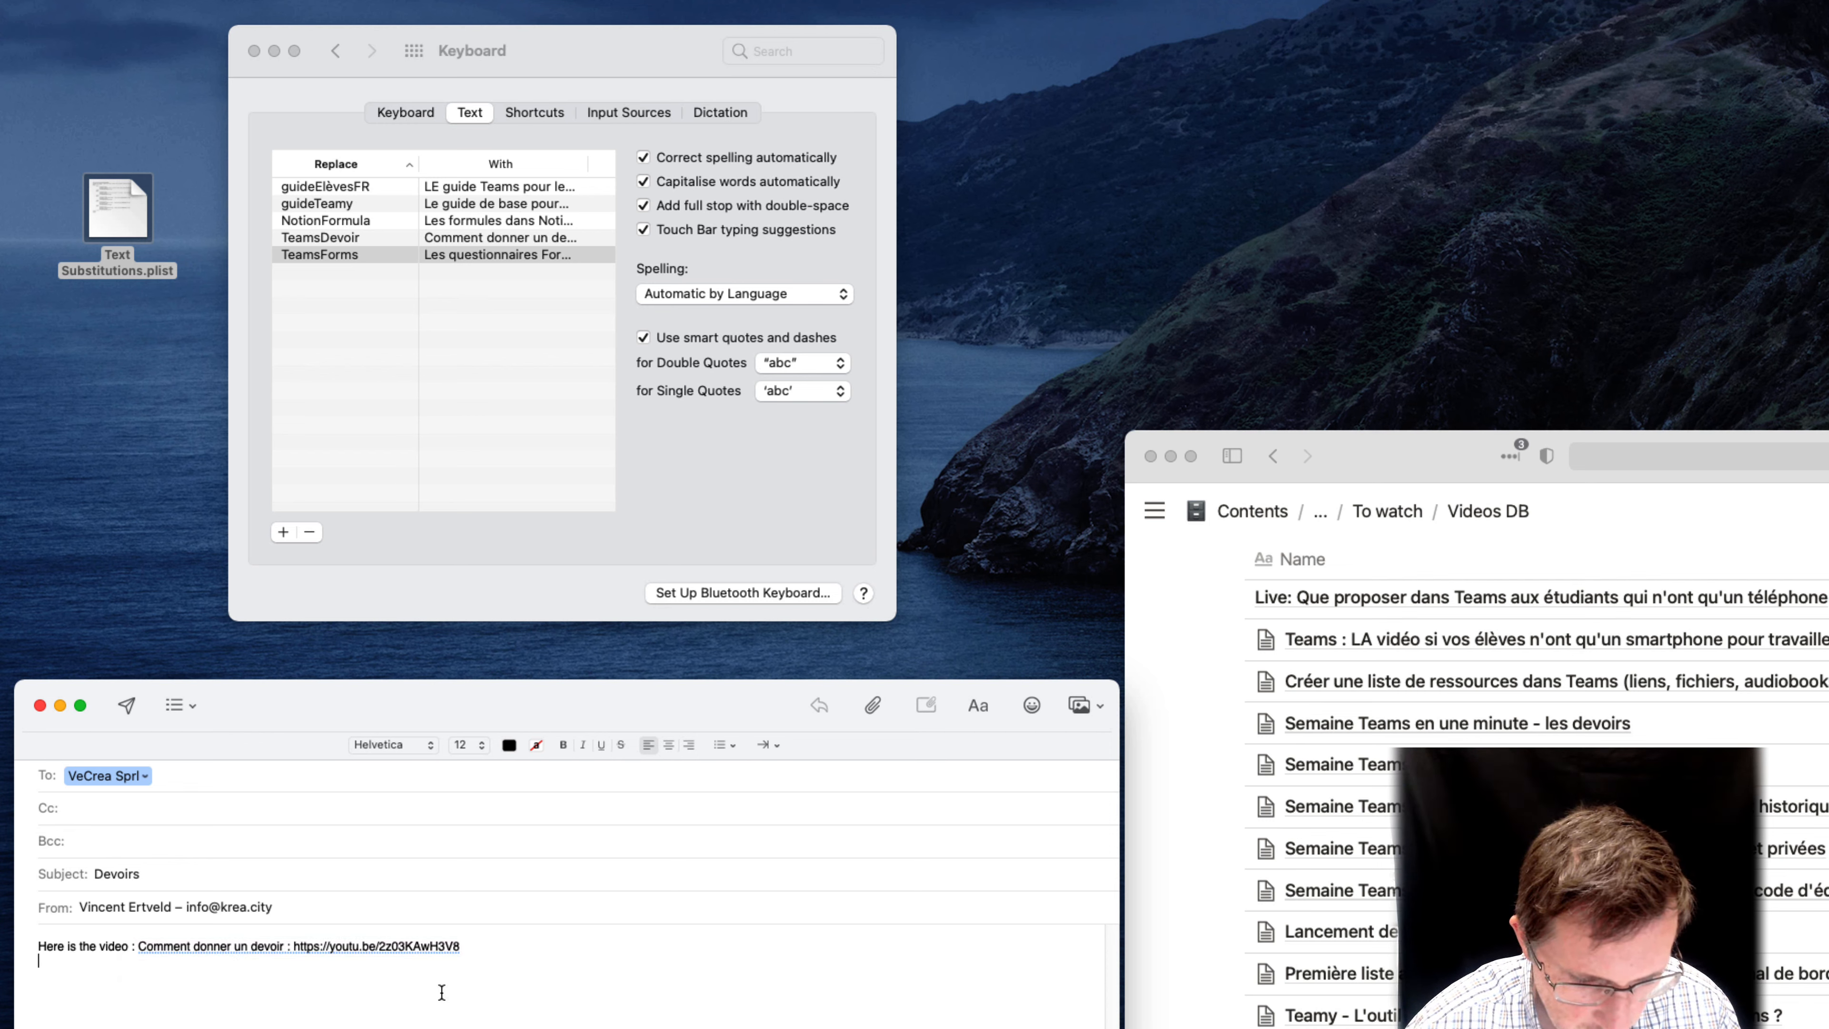
pyautogui.write('The other one ')
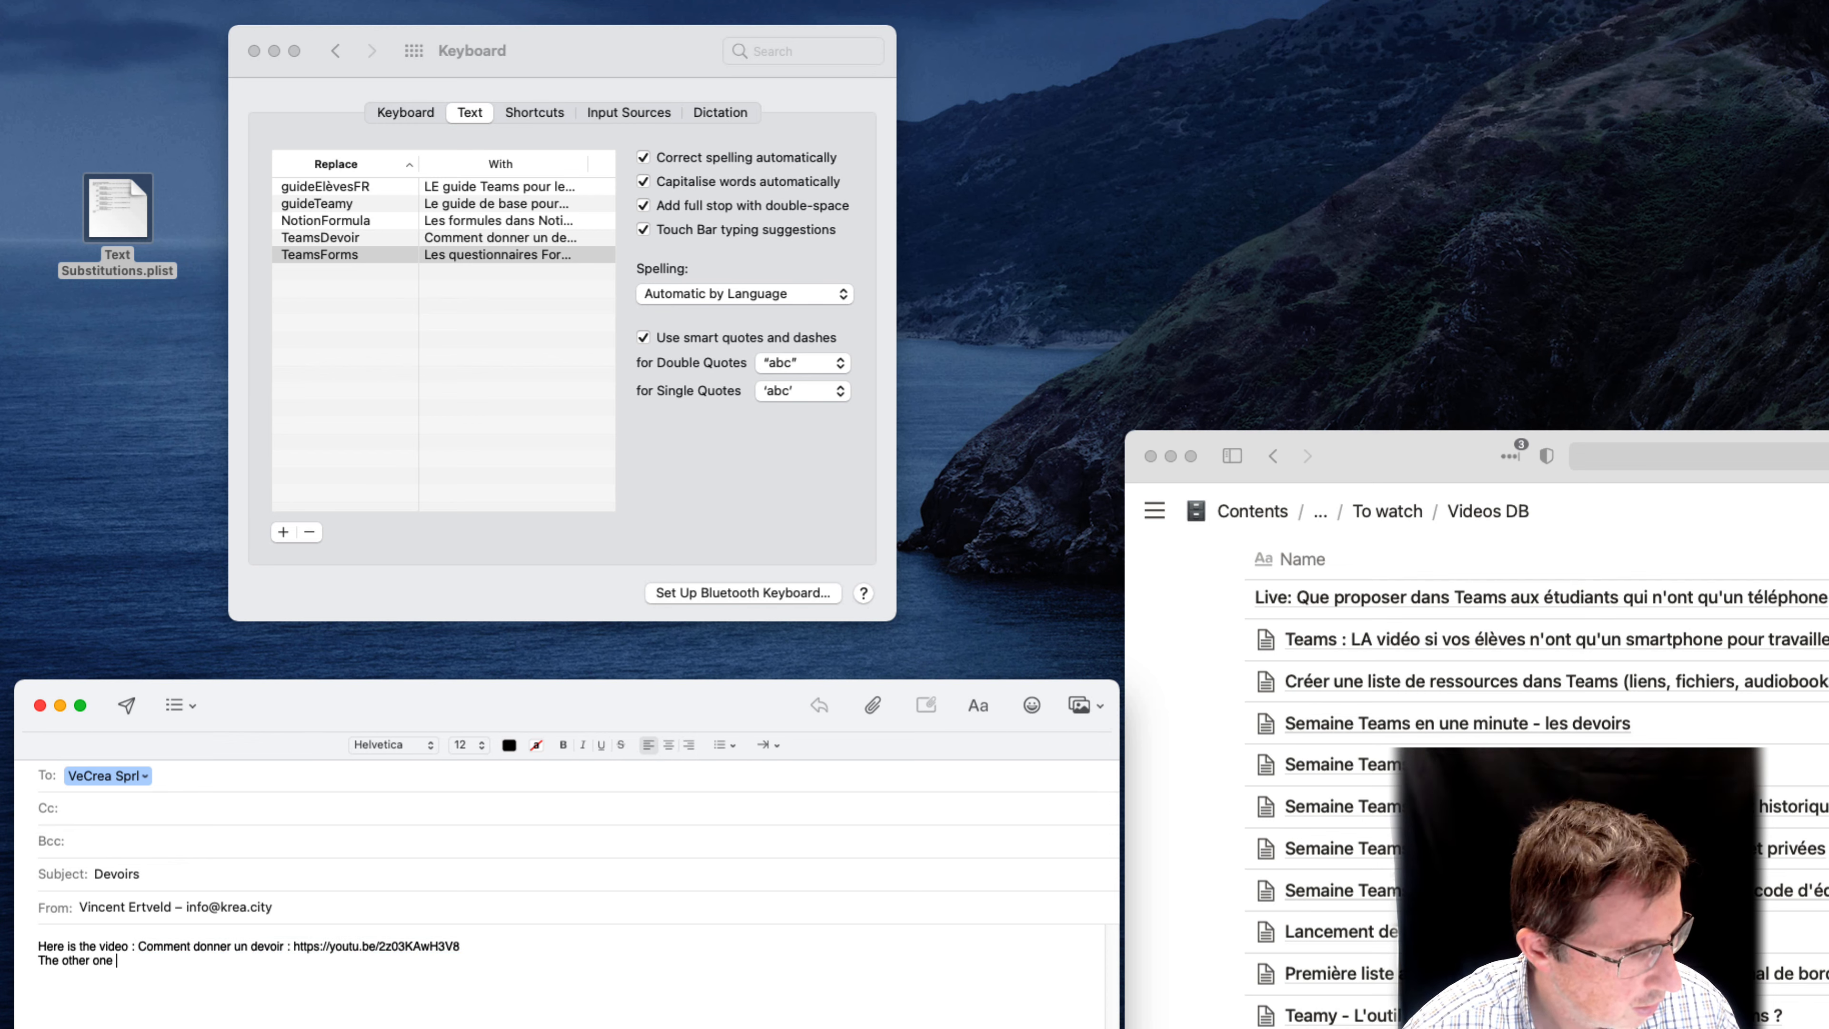
pyautogui.write(': TeamsForms')
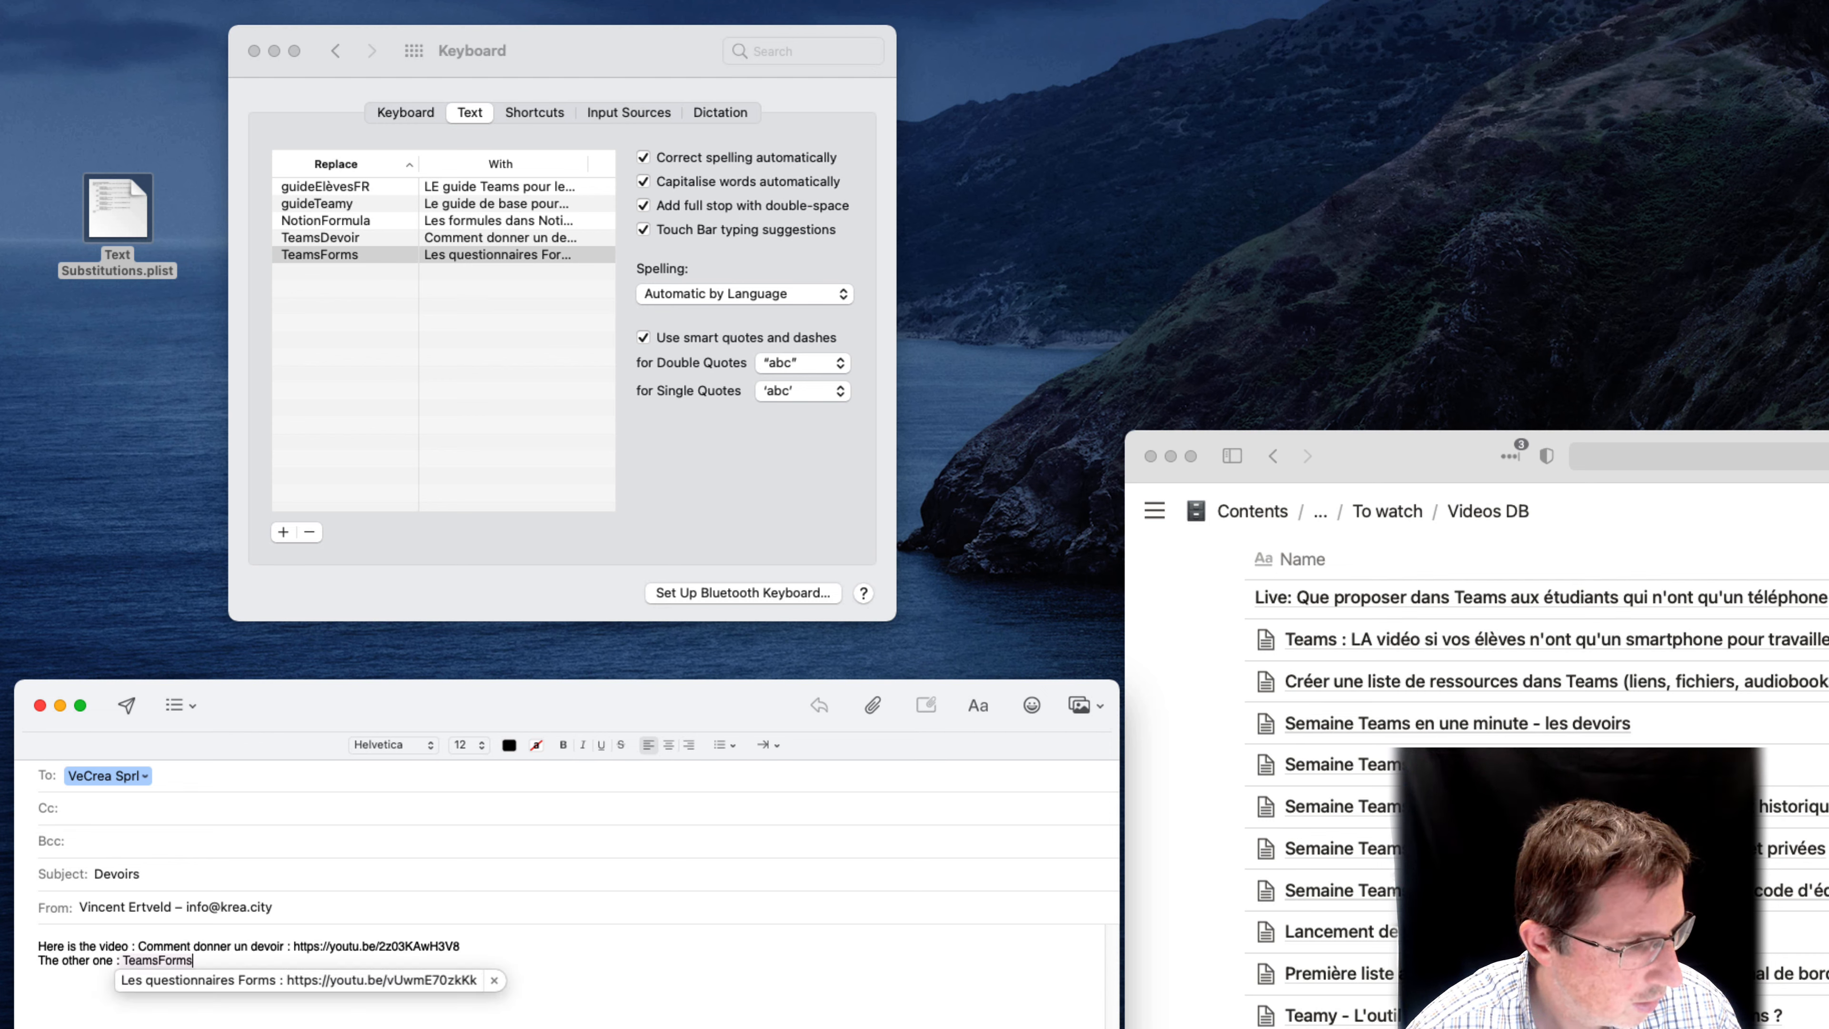
pyautogui.press('Return')
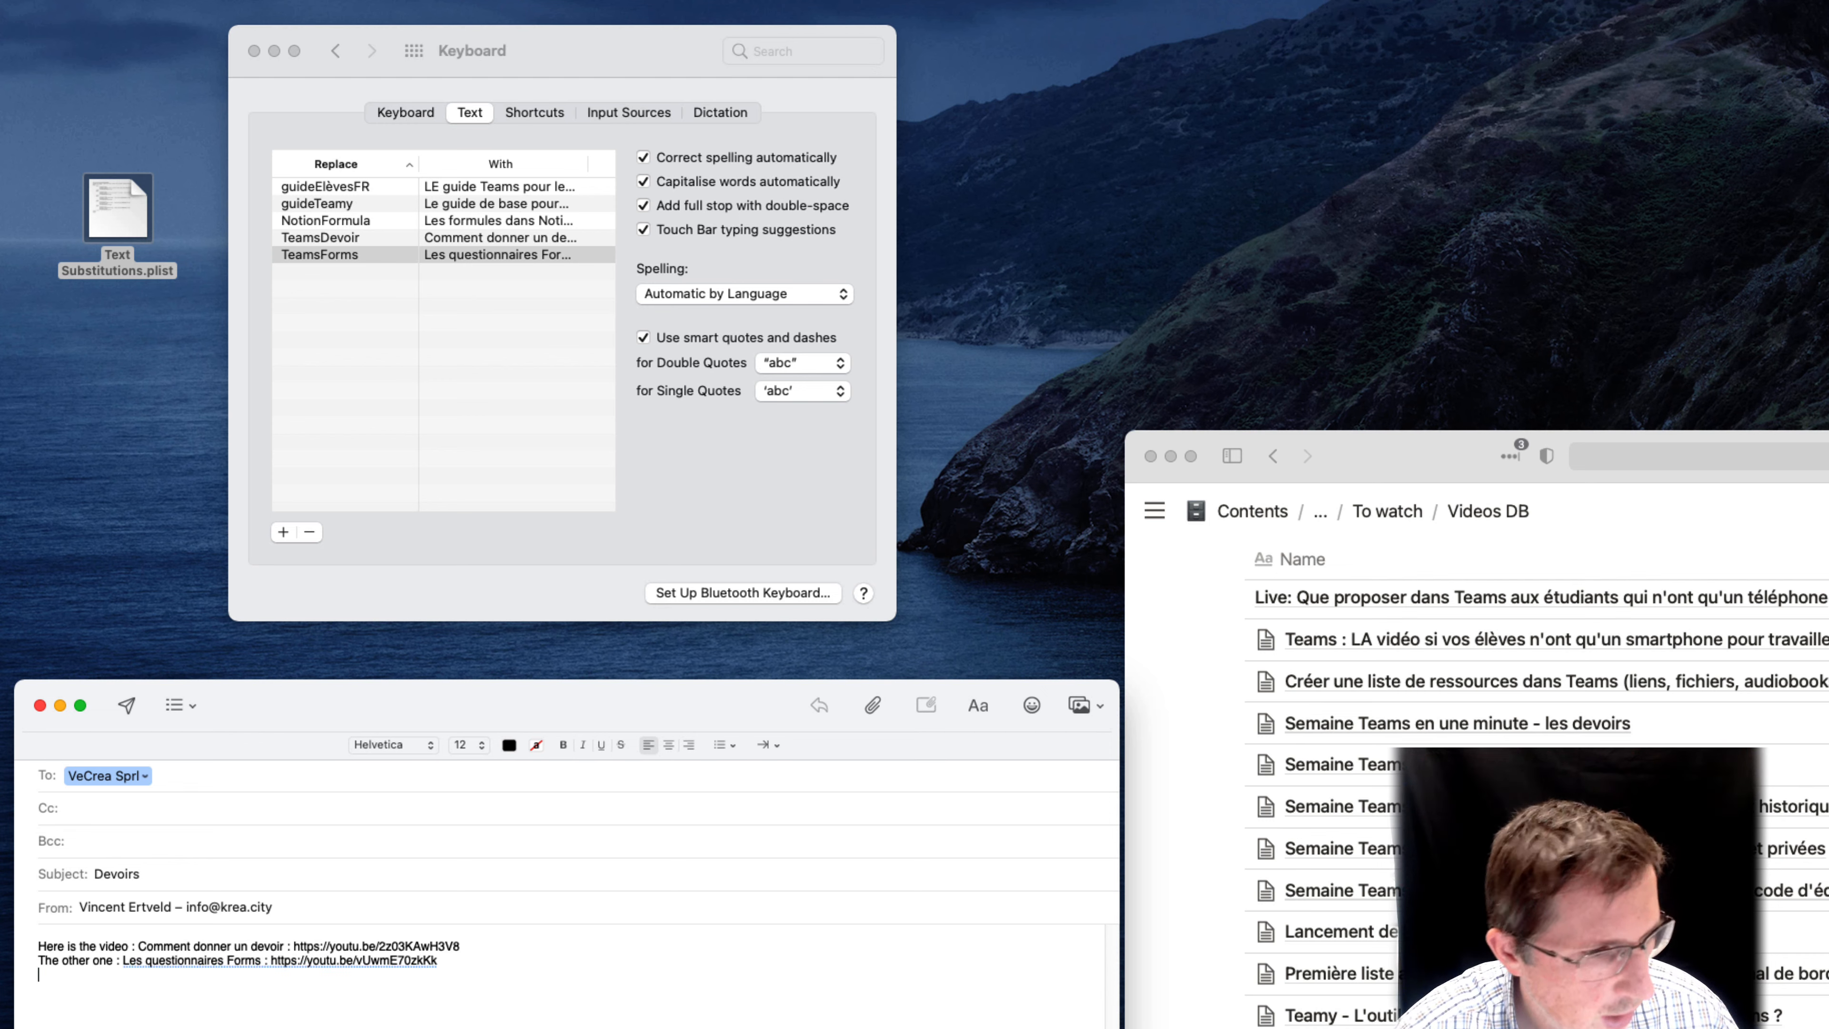